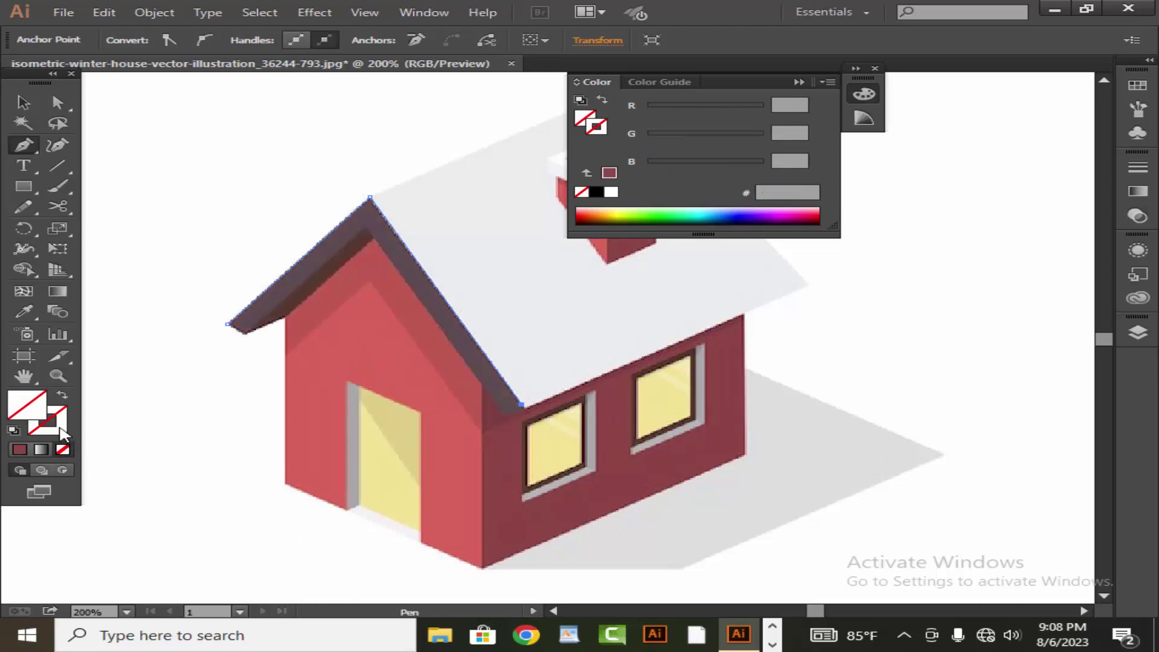
# Step: Set the path's stroke colour to hex 161515 and keep the fill empty
pyautogui.doubleClick(45, 400)
pyautogui.write('161515')
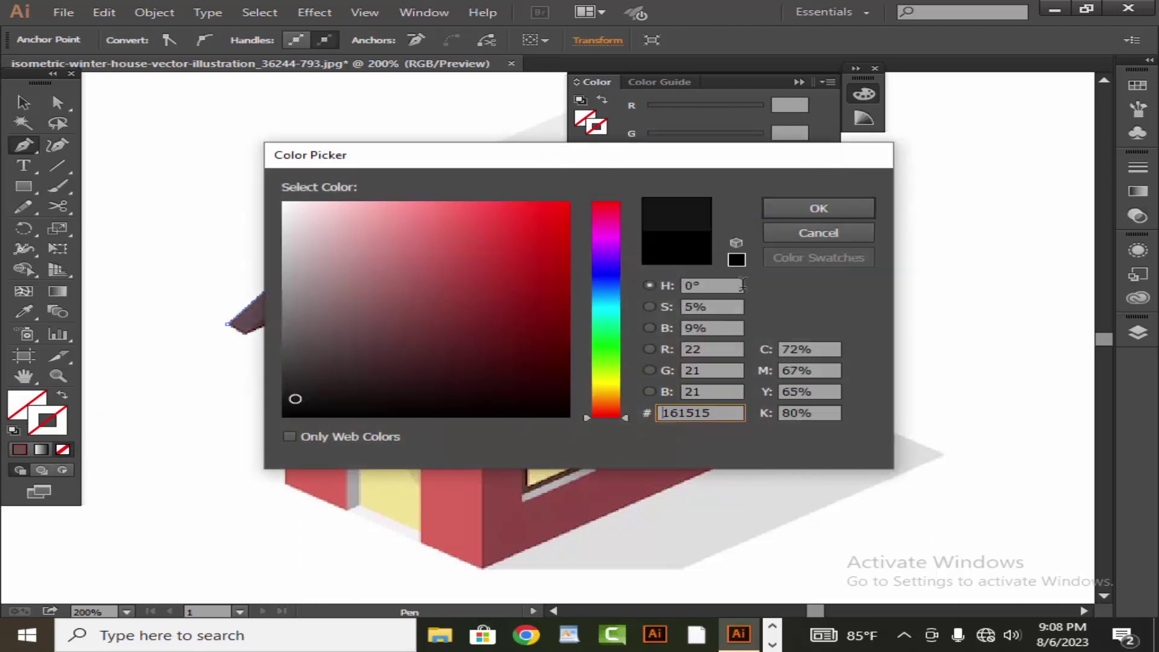
pyautogui.click(820, 207)
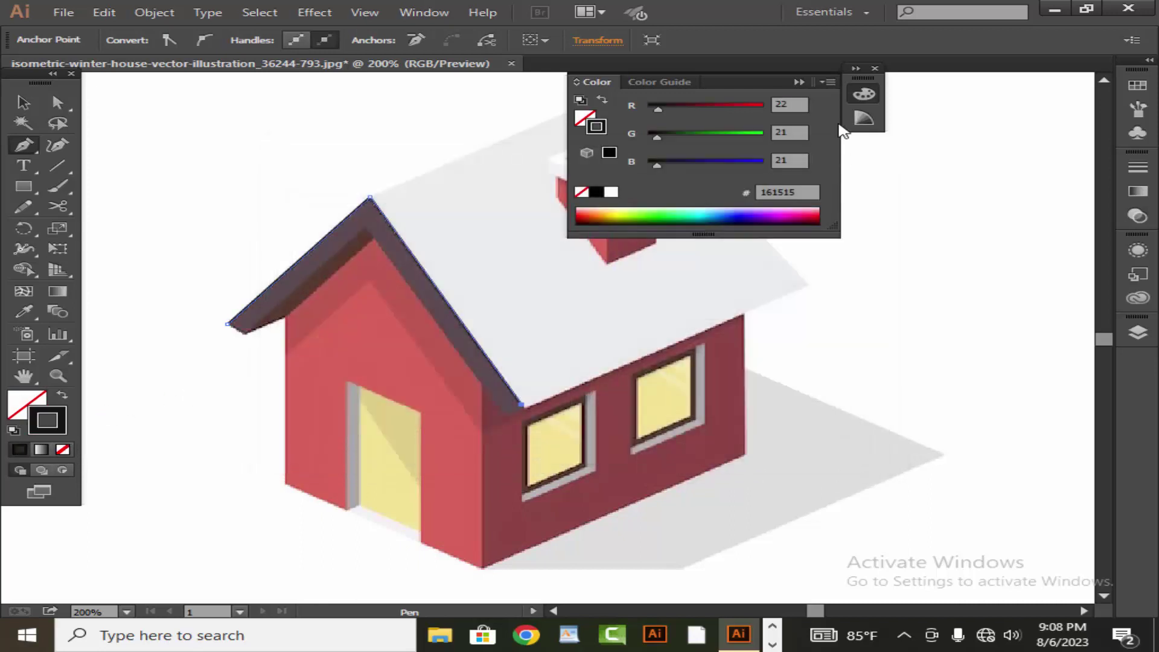
# Step: Finish the Pen tool outline of the dark roof edge above the gable, following its inner peak and both eave ends
pyautogui.click(505, 415)
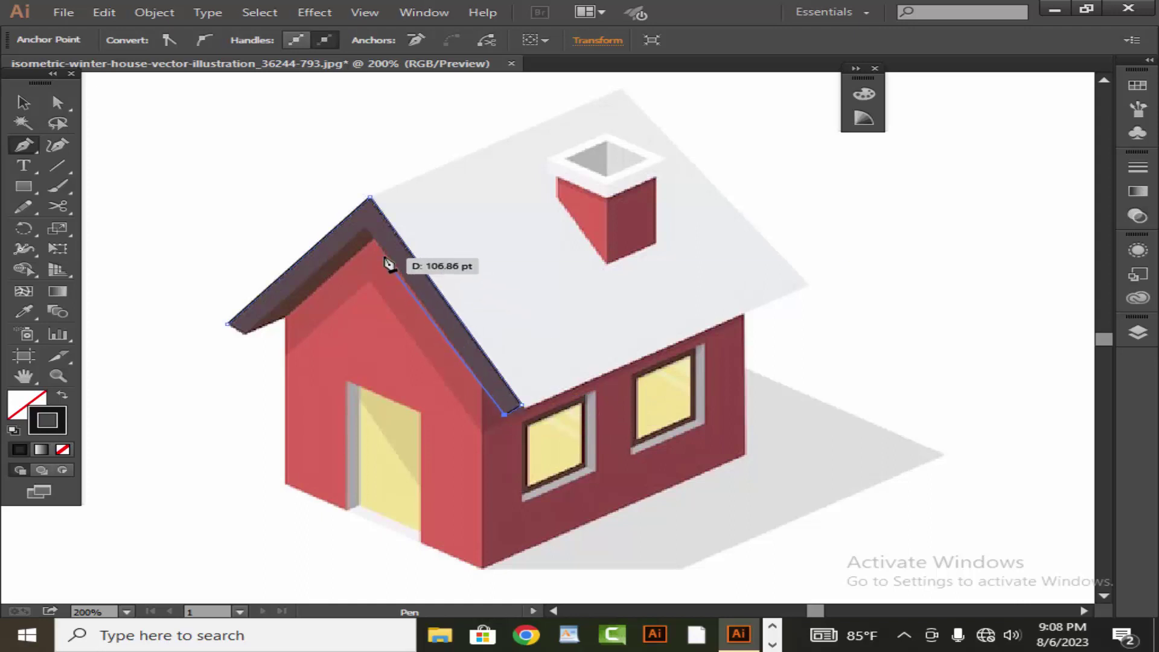
pyautogui.click(374, 241)
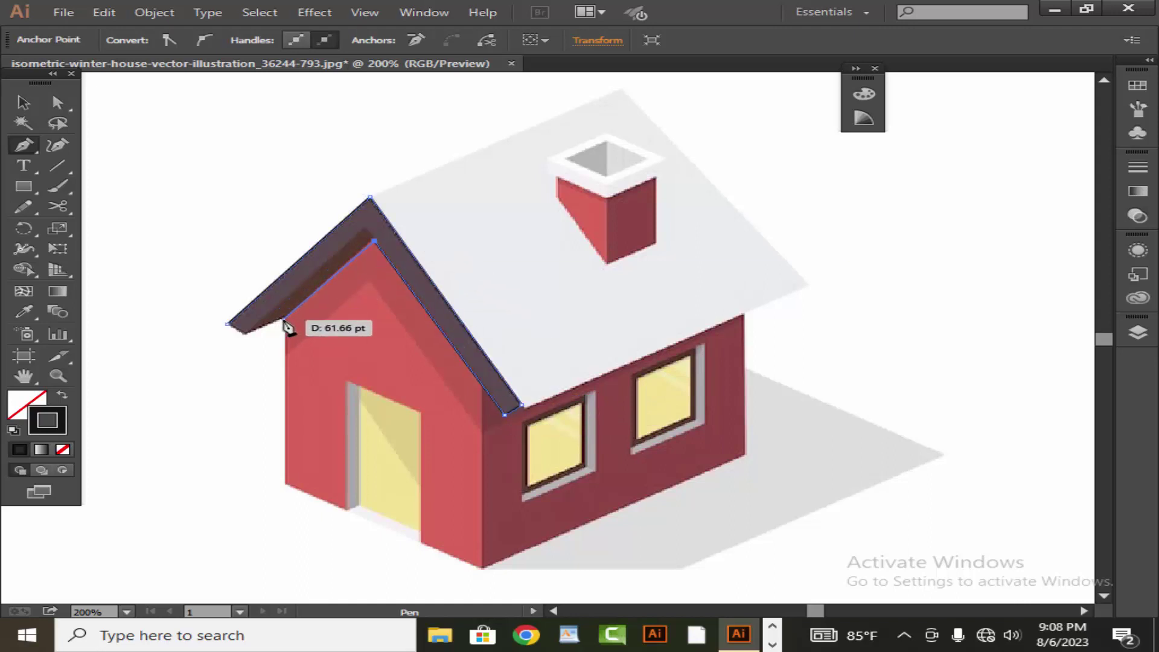
pyautogui.click(284, 318)
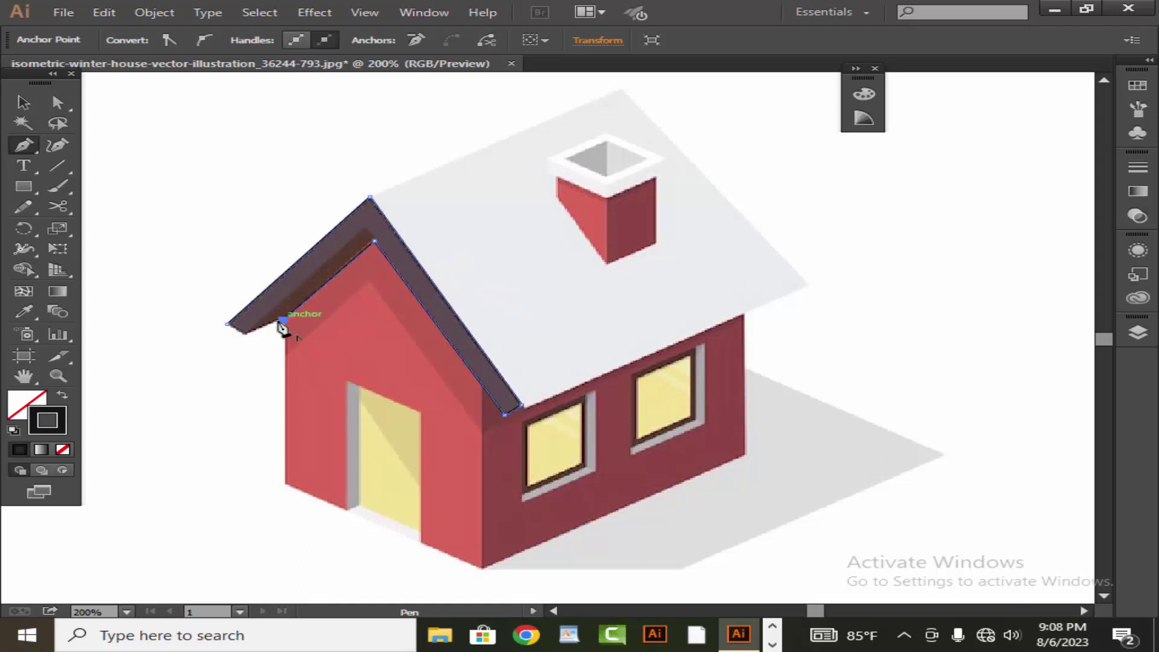
pyautogui.click(245, 329)
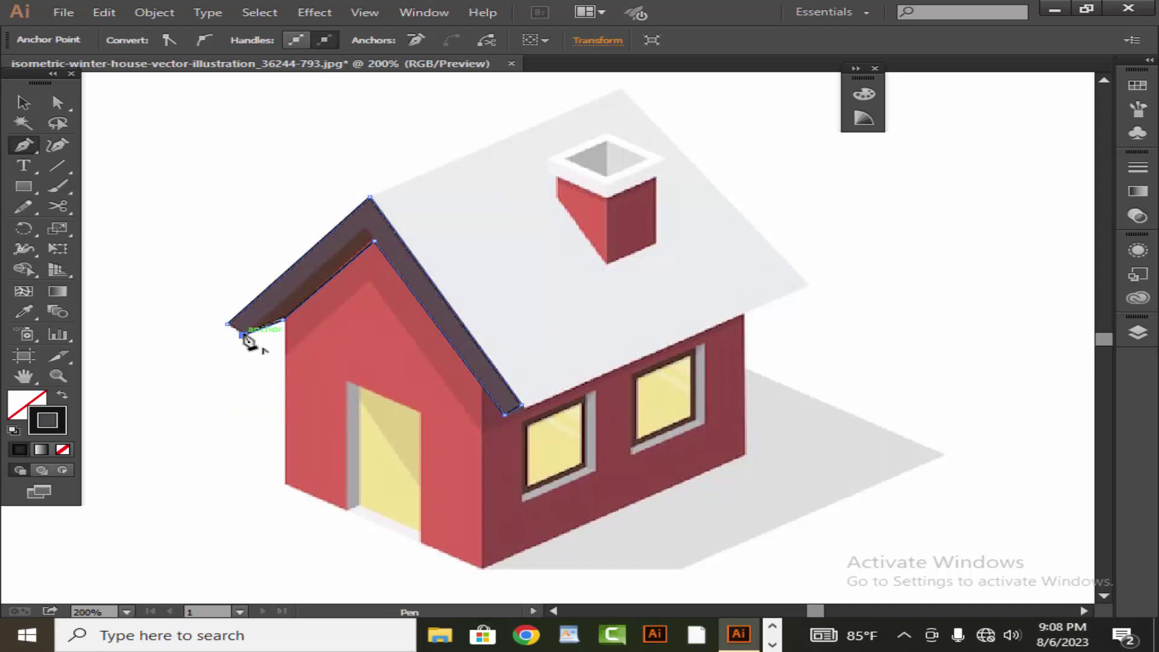
# Step: Trace the darker shadow band beneath the gable roof edge as a closed chevron path with the Pen tool
pyautogui.click(284, 351)
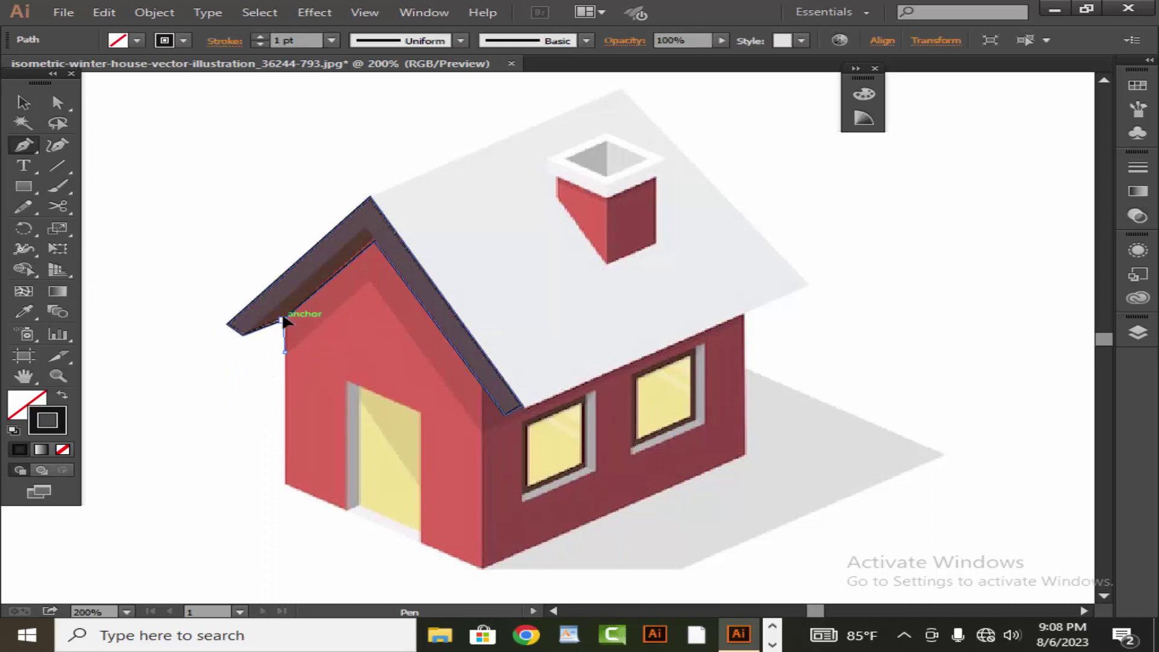
pyautogui.click(284, 320)
pyautogui.click(374, 242)
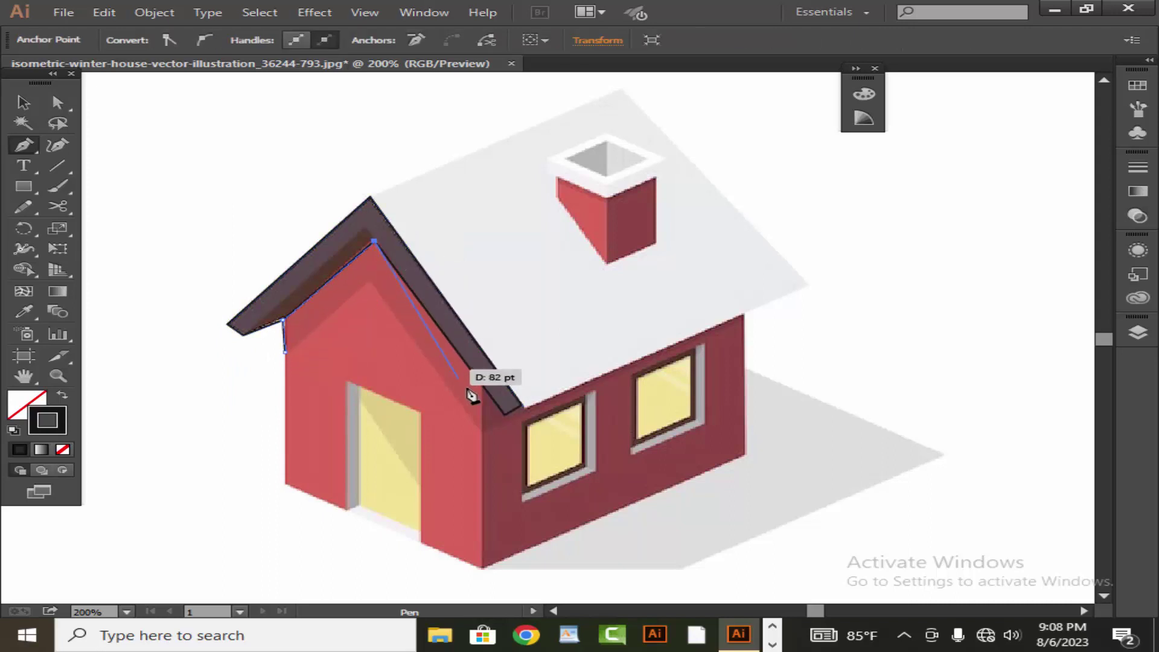
pyautogui.click(483, 384)
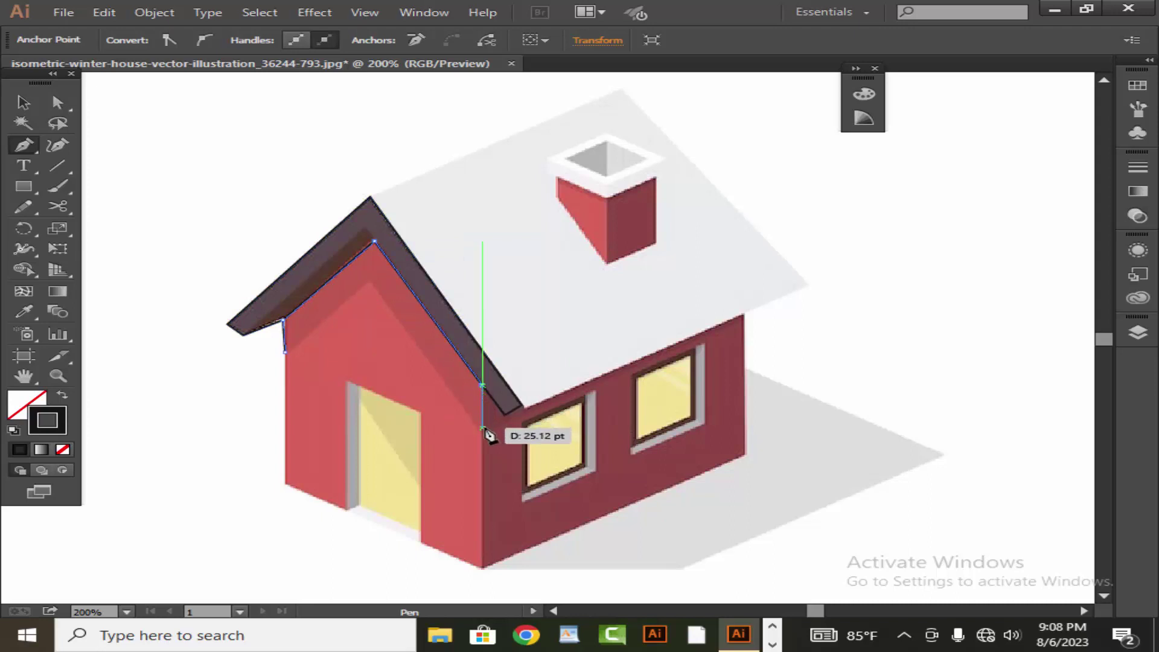
pyautogui.click(482, 428)
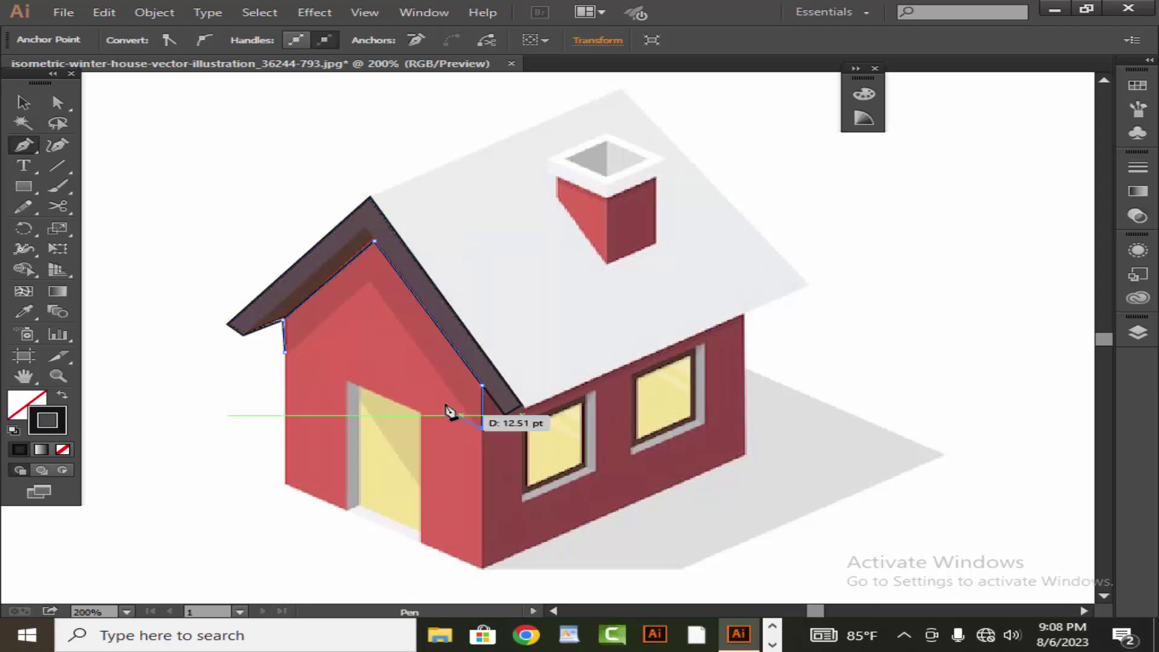
pyautogui.click(368, 283)
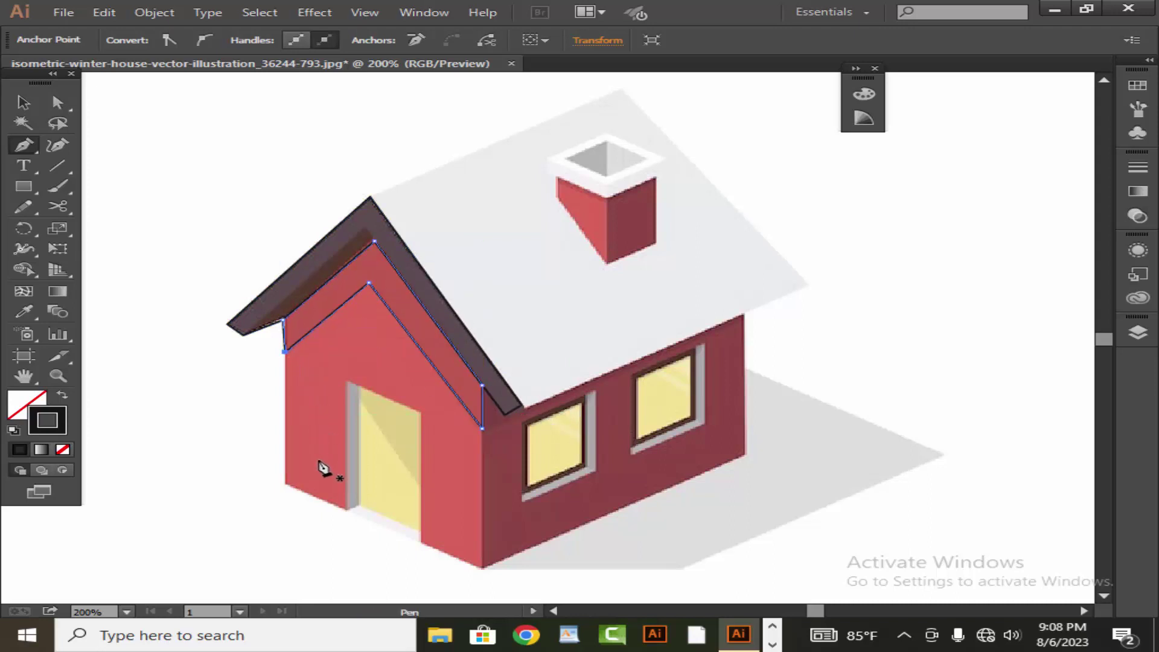
# Step: Trace the front gable wall as a closed five-cornered path with the Pen tool, from the ground corners up to the peak
pyautogui.click(283, 482)
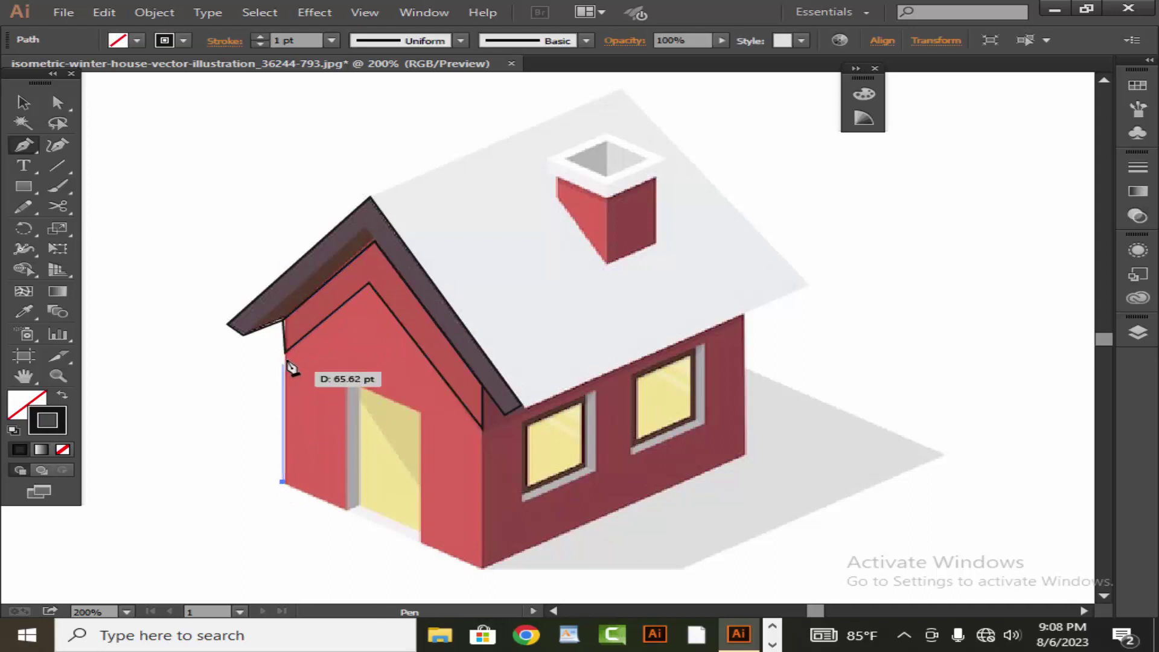
pyautogui.click(283, 319)
pyautogui.click(374, 241)
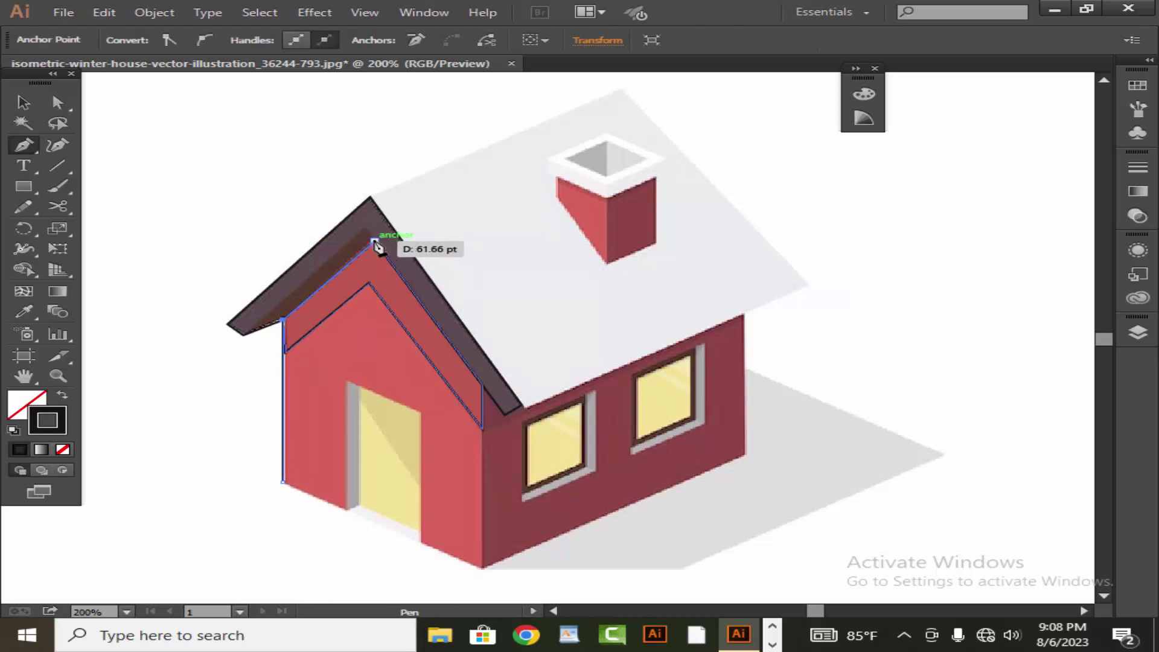
pyautogui.click(481, 385)
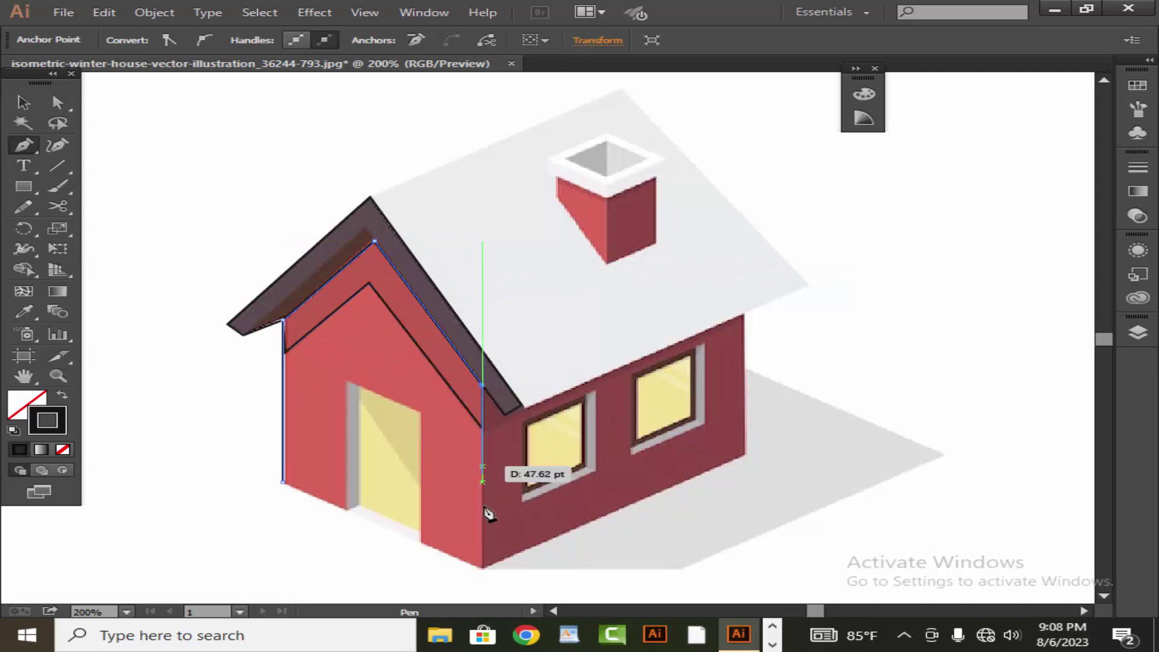
pyautogui.click(481, 567)
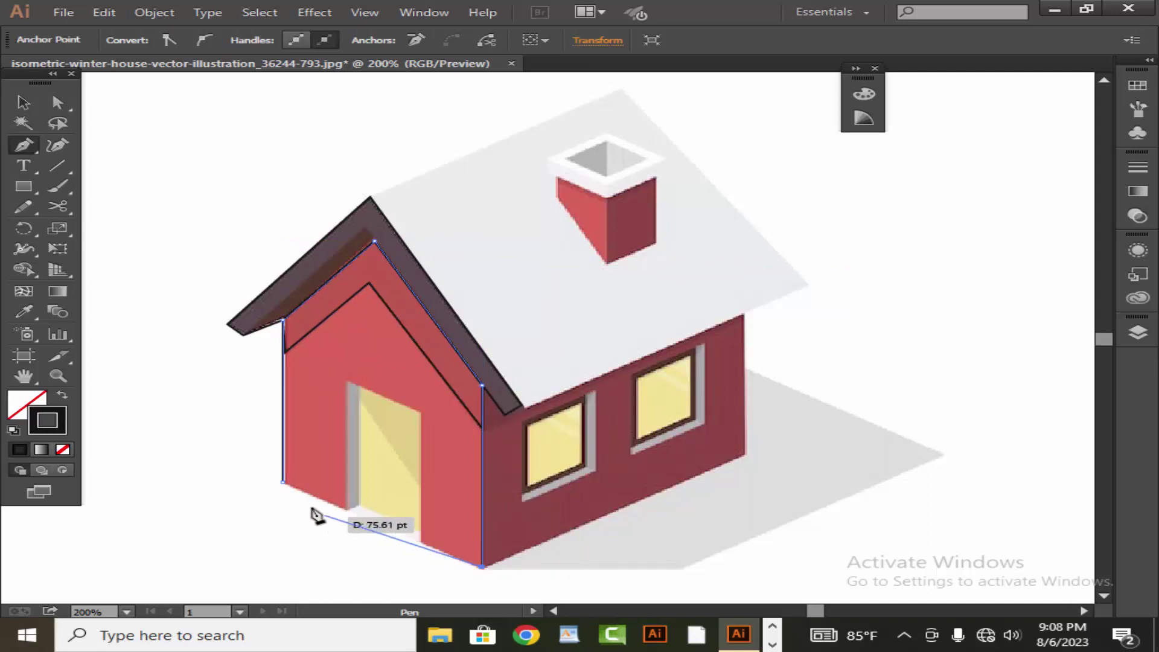
pyautogui.click(283, 481)
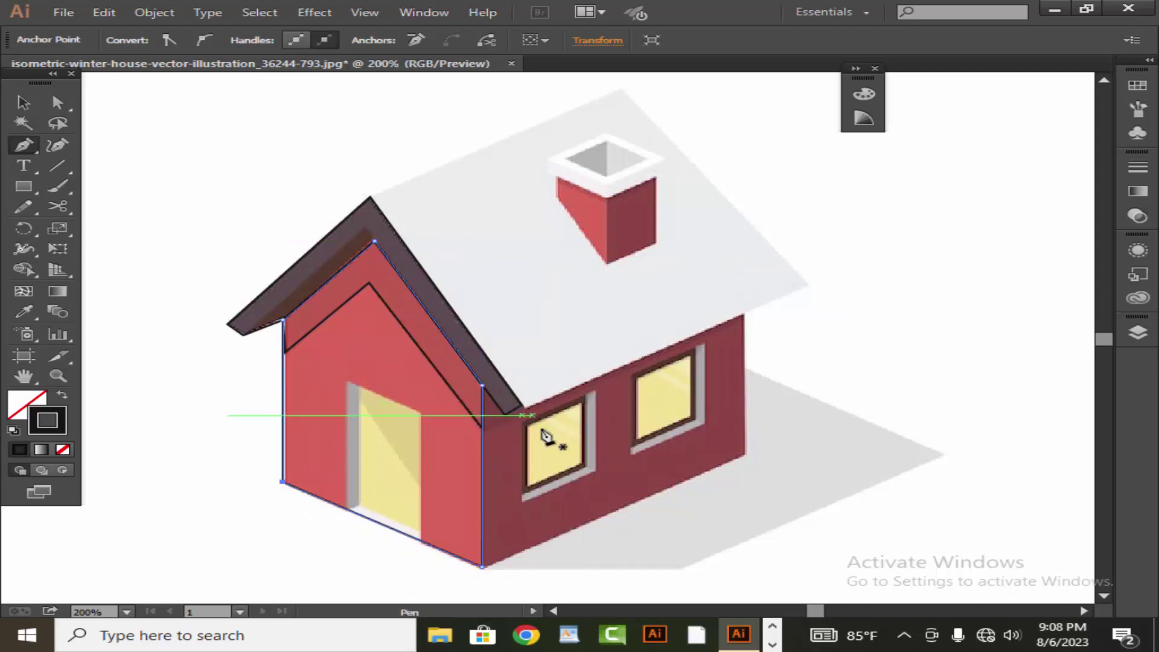
# Step: Trace the large snow-covered roof plane as a closed four-cornered path with the Pen tool, redoing the lower eave corner
pyautogui.click(369, 196)
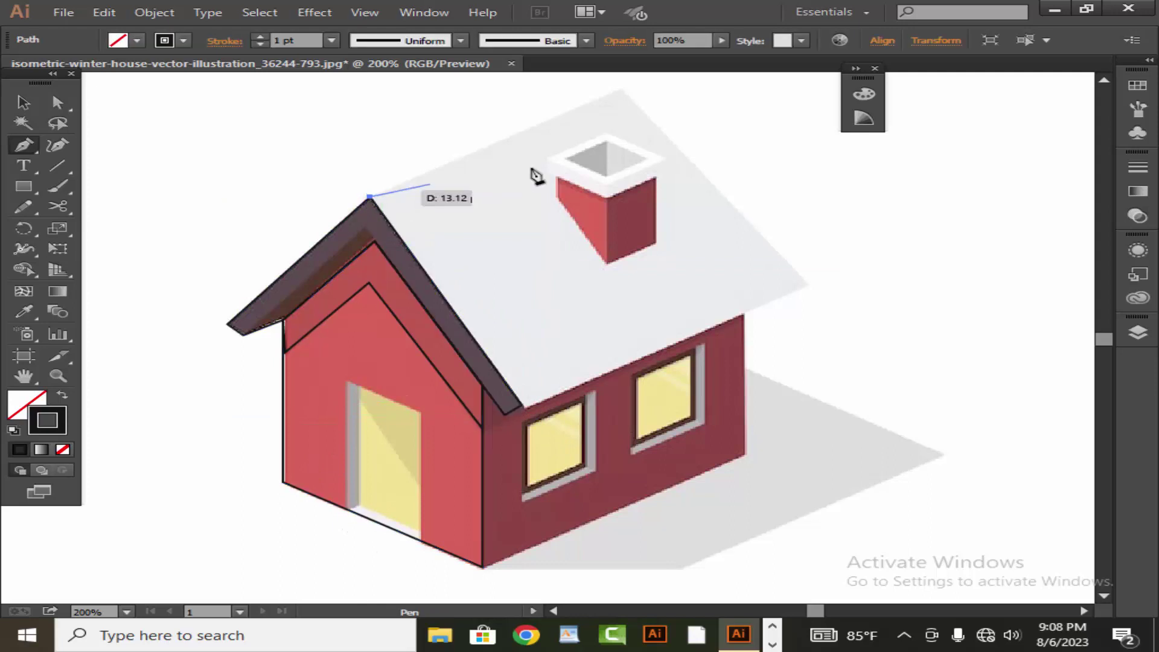
pyautogui.click(624, 90)
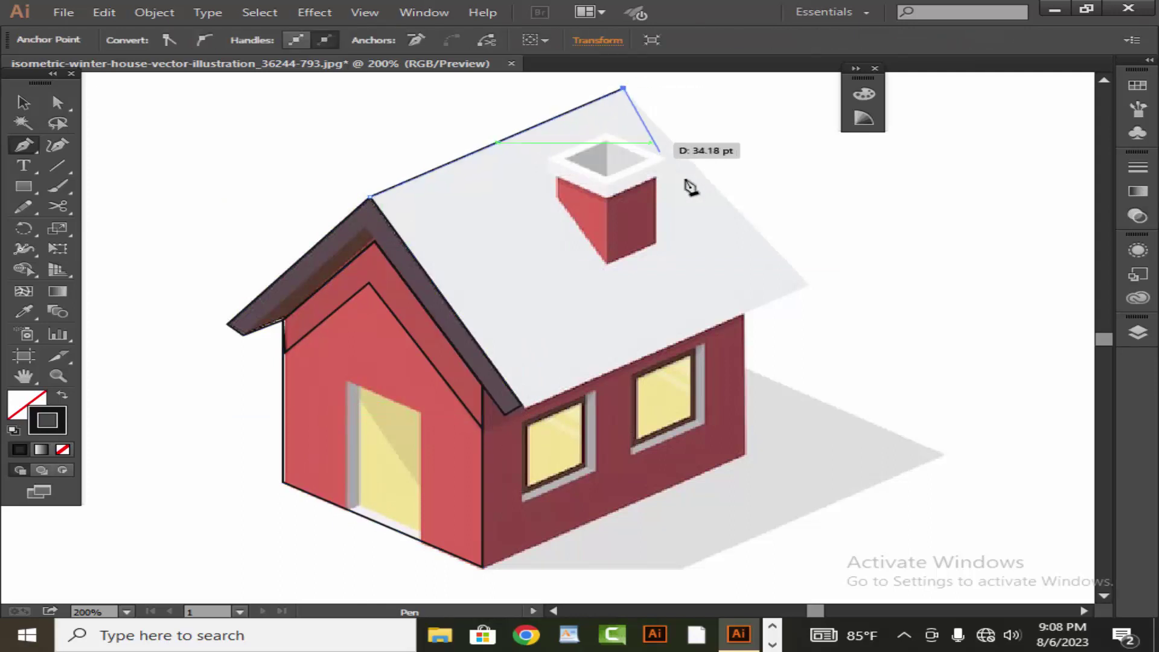
pyautogui.click(808, 284)
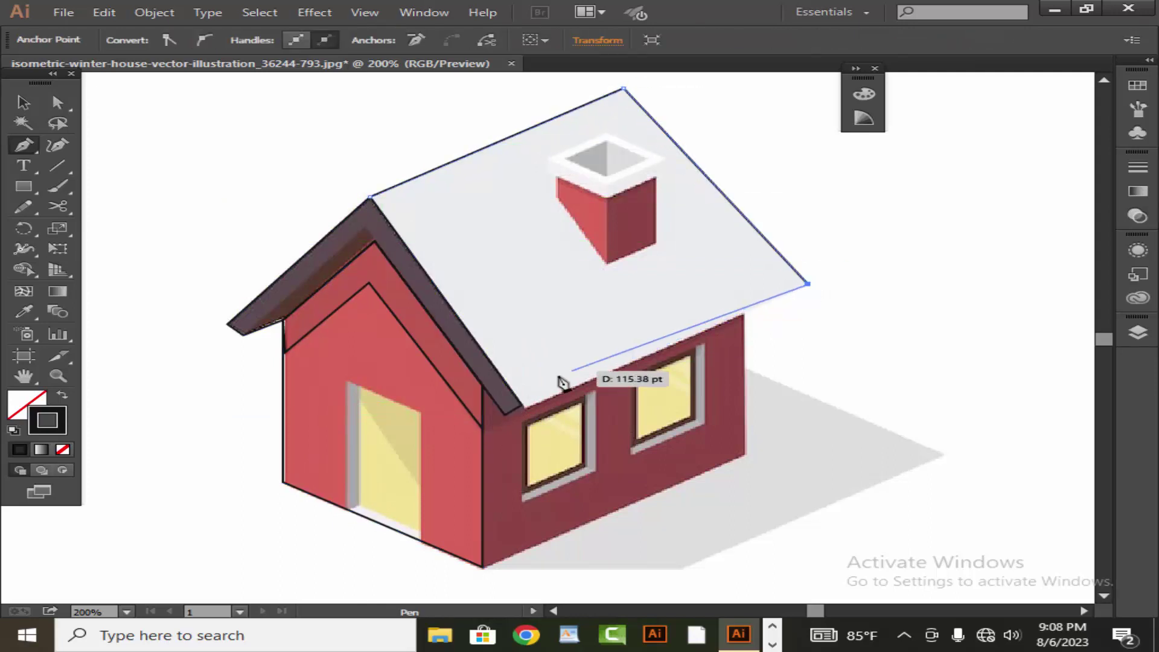
pyautogui.click(522, 408)
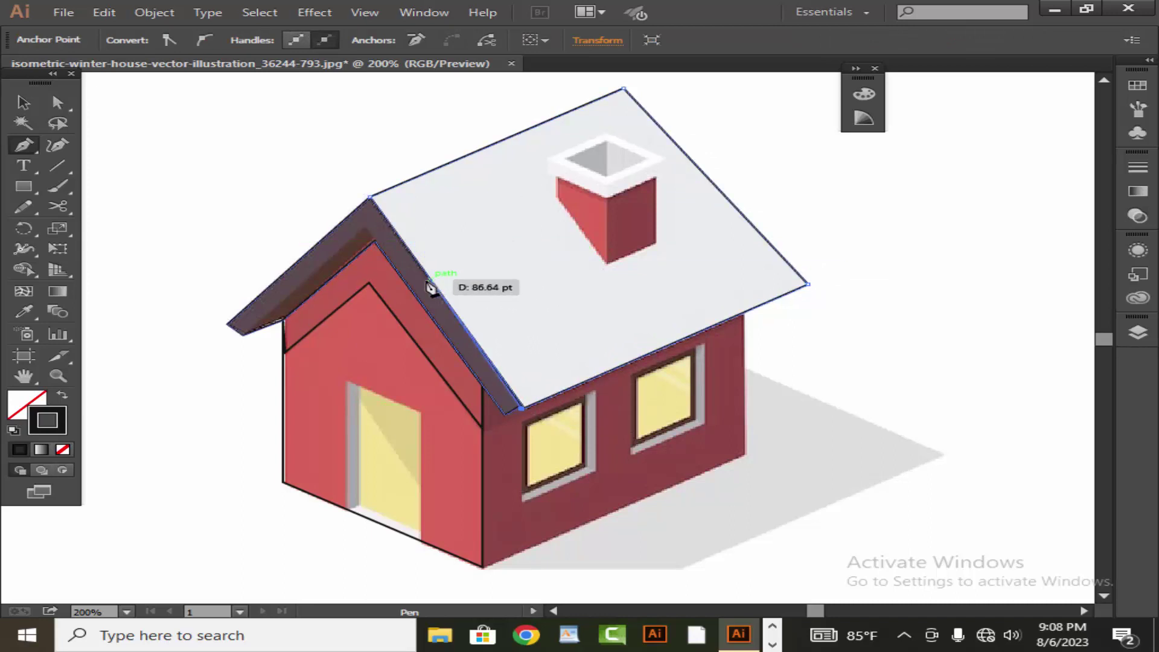
pyautogui.hotkey('ctrl', 'z')
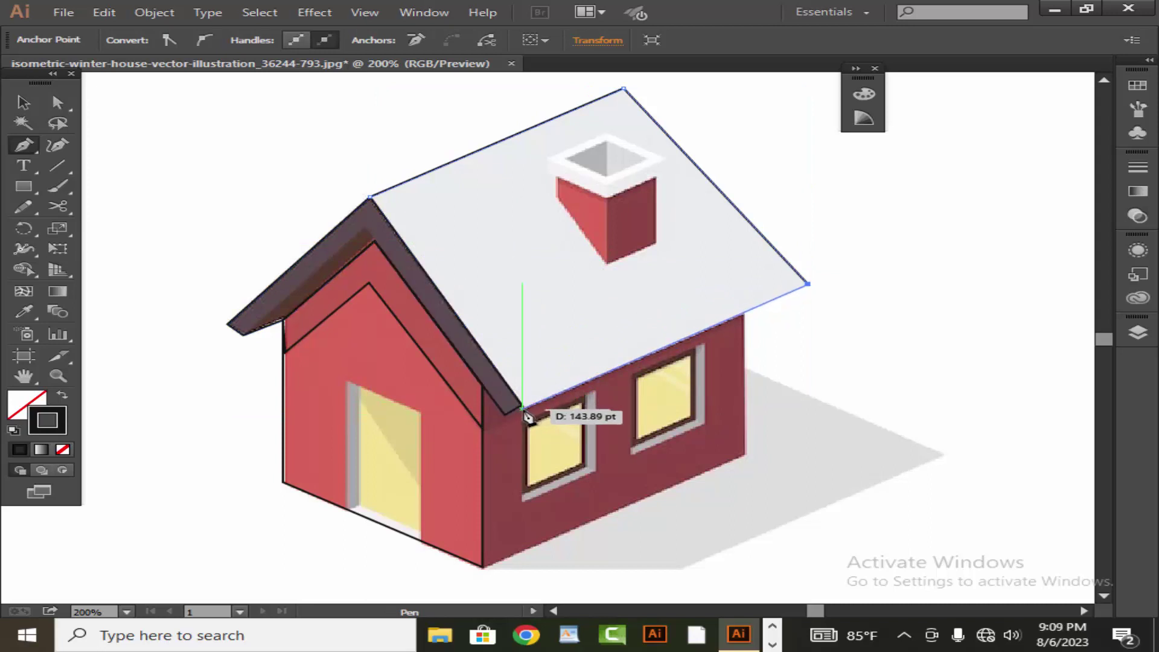
pyautogui.click(521, 411)
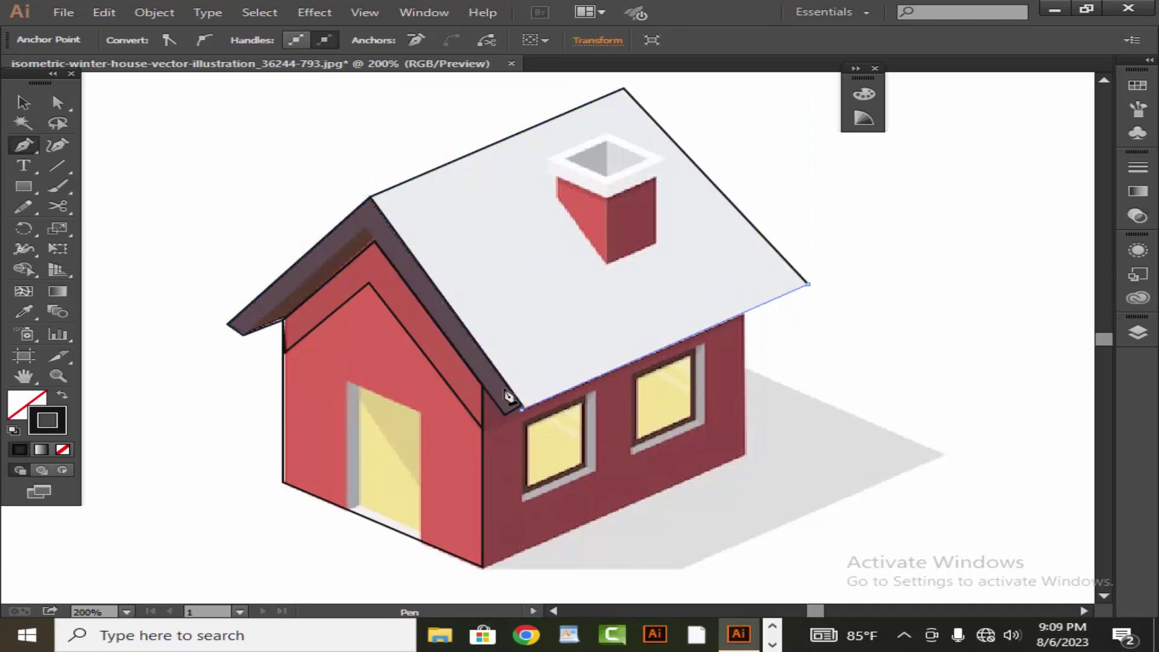
pyautogui.click(373, 196)
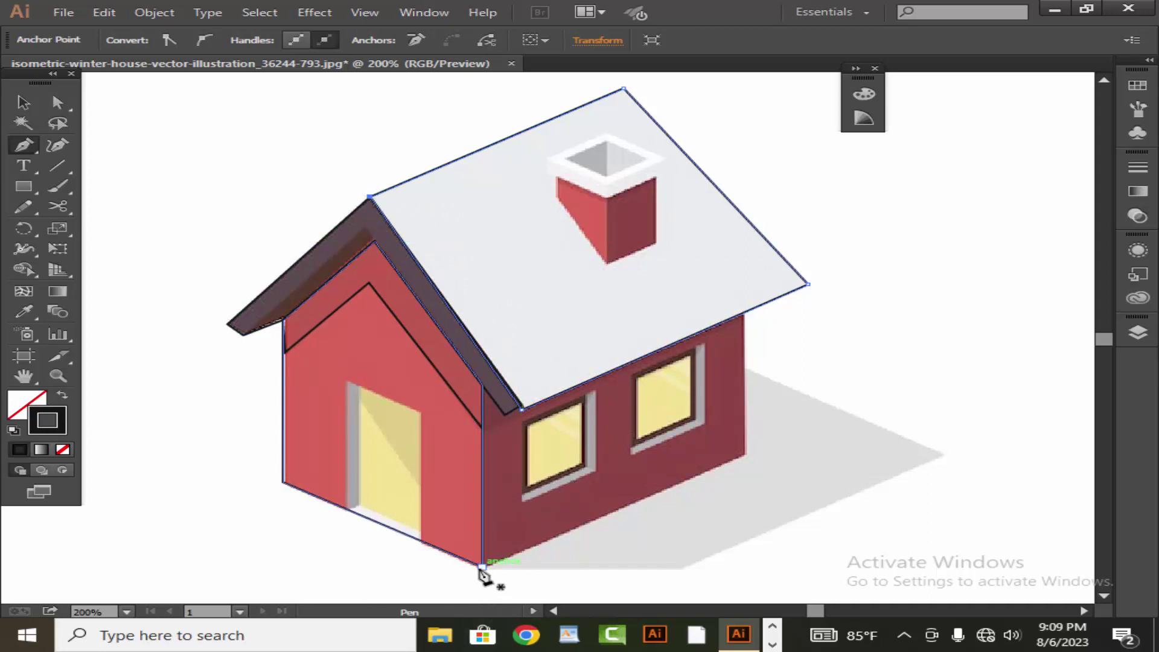
# Step: Trace the dark red side wall with the two windows as a closed path, following the roof eave and front corner
pyautogui.click(481, 567)
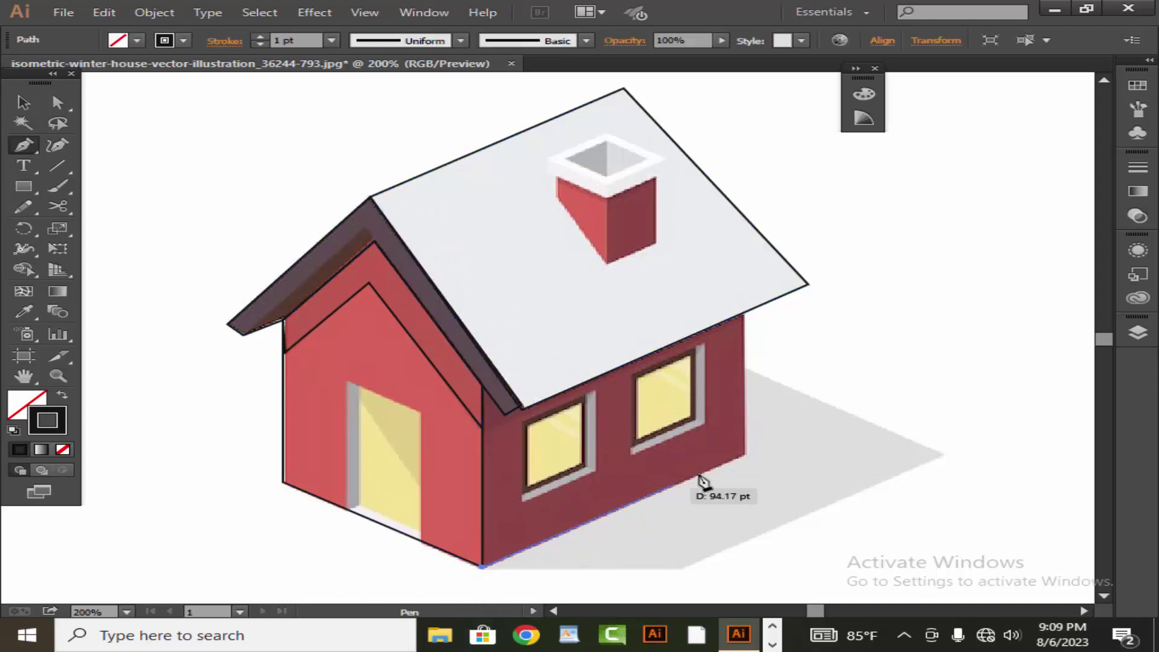
pyautogui.click(747, 457)
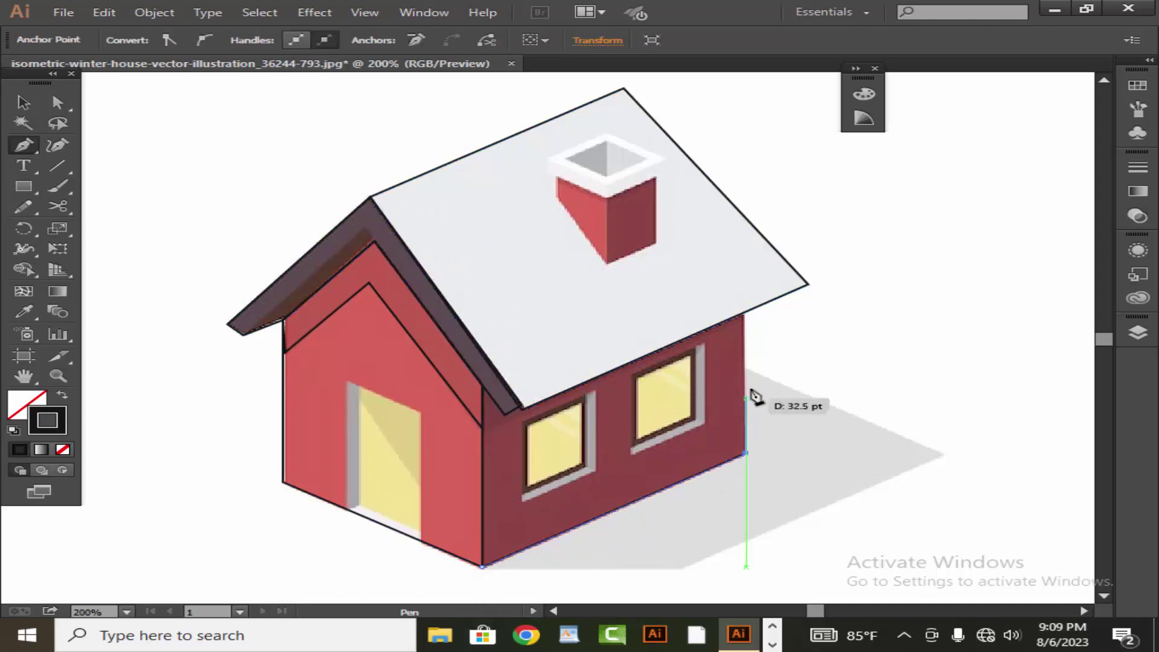
pyautogui.click(741, 314)
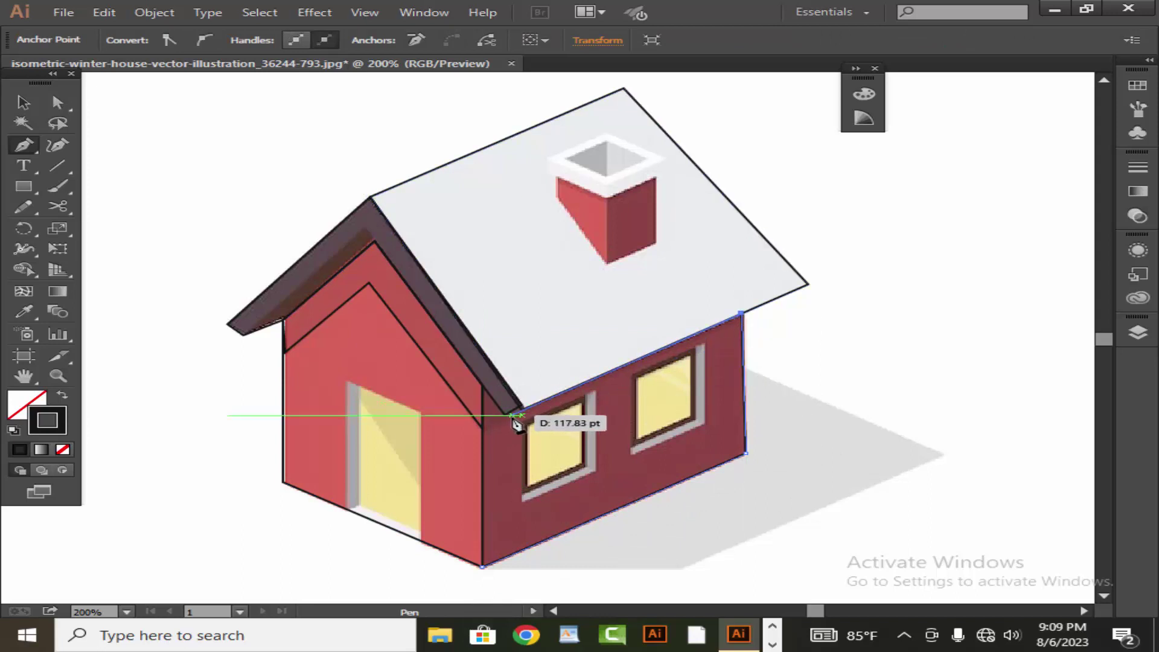
pyautogui.click(504, 415)
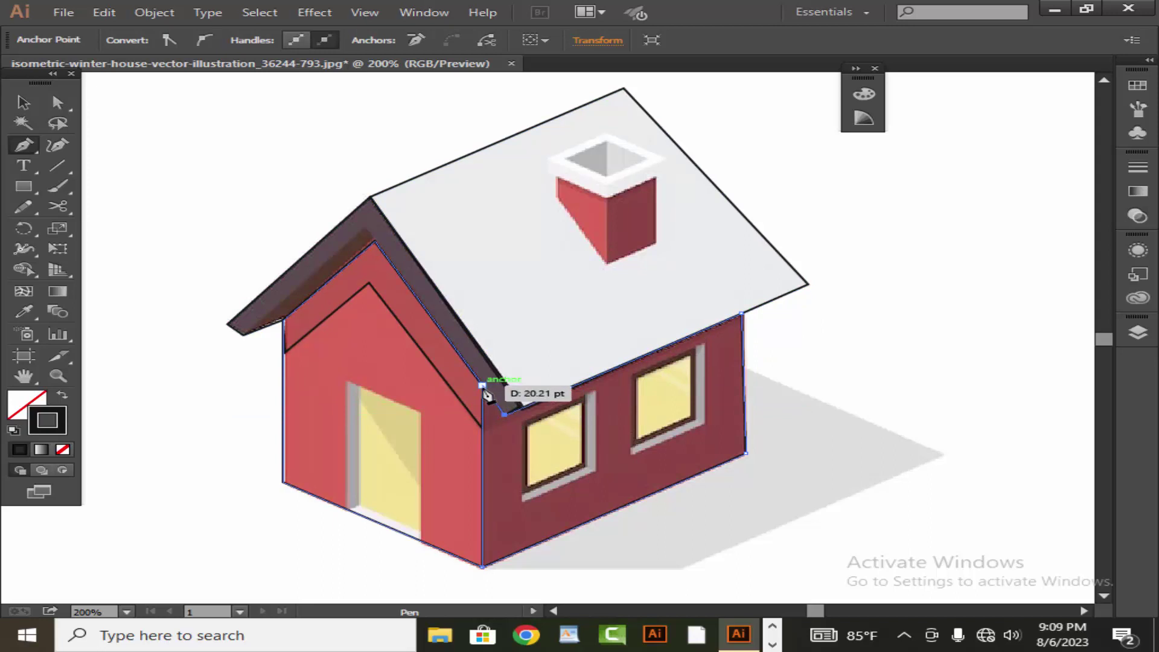
pyautogui.click(482, 385)
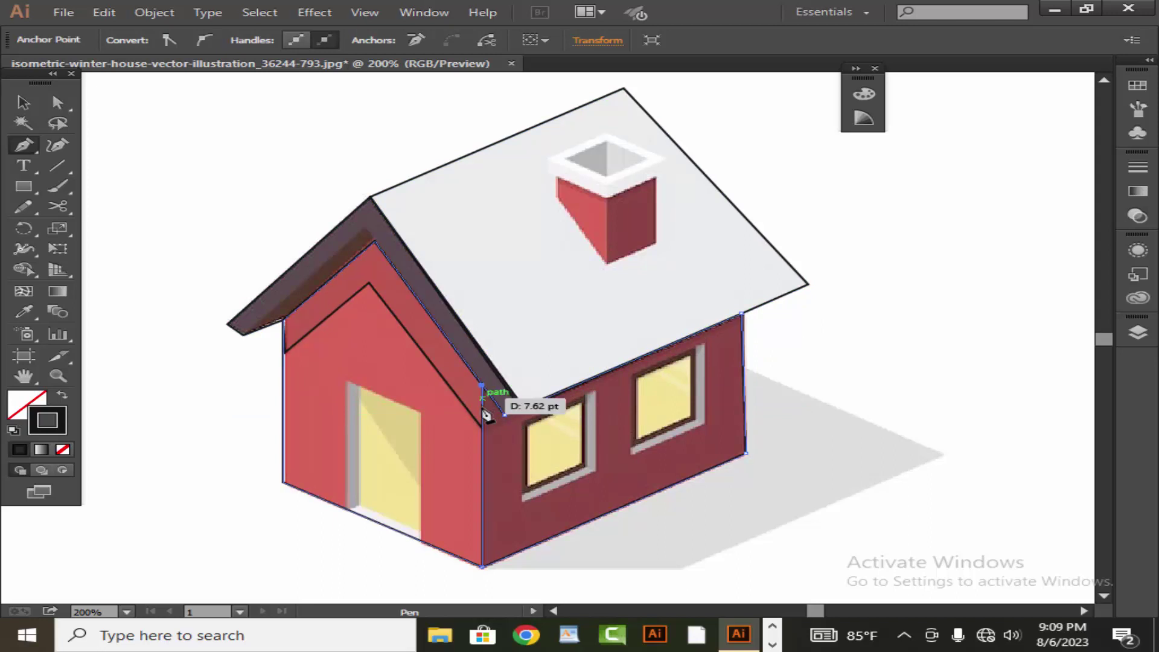
pyautogui.click(482, 569)
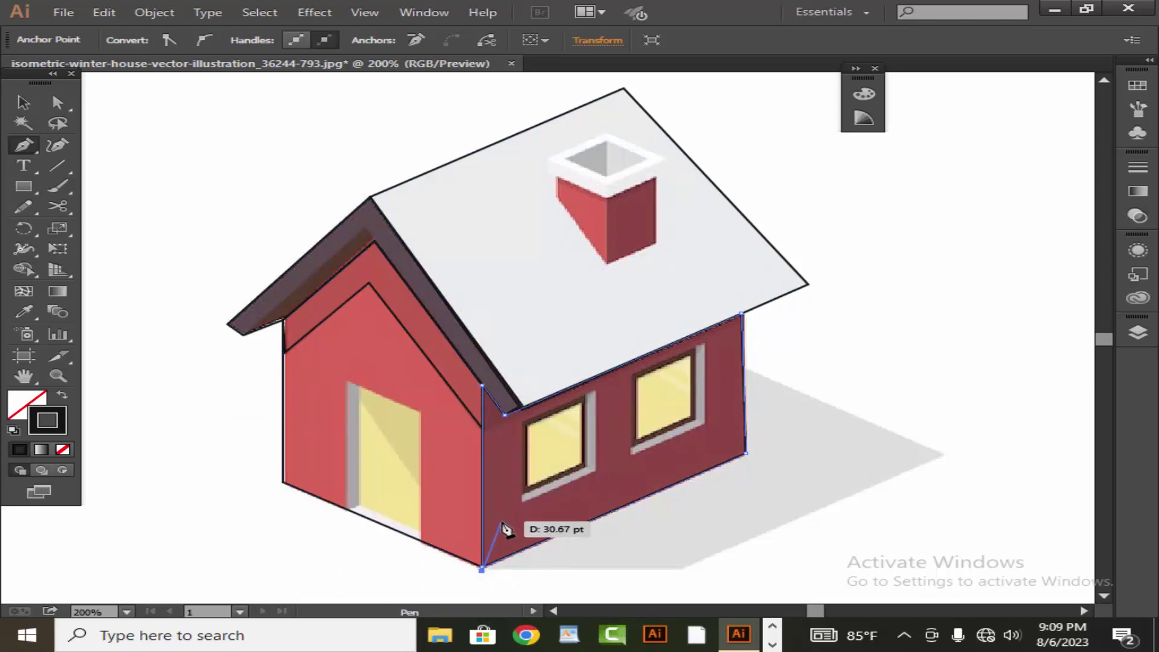
pyautogui.click(482, 567)
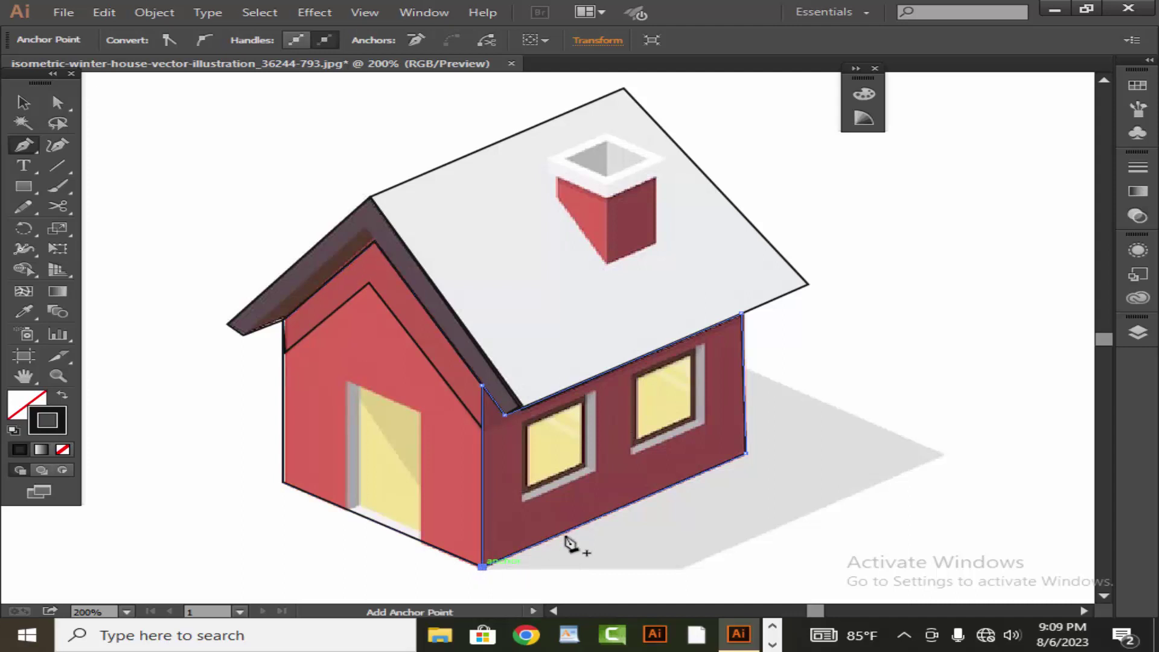
# Step: Trace the narrow grey jamb beside the front door as a closed four-cornered path with the Pen tool
pyautogui.click(348, 383)
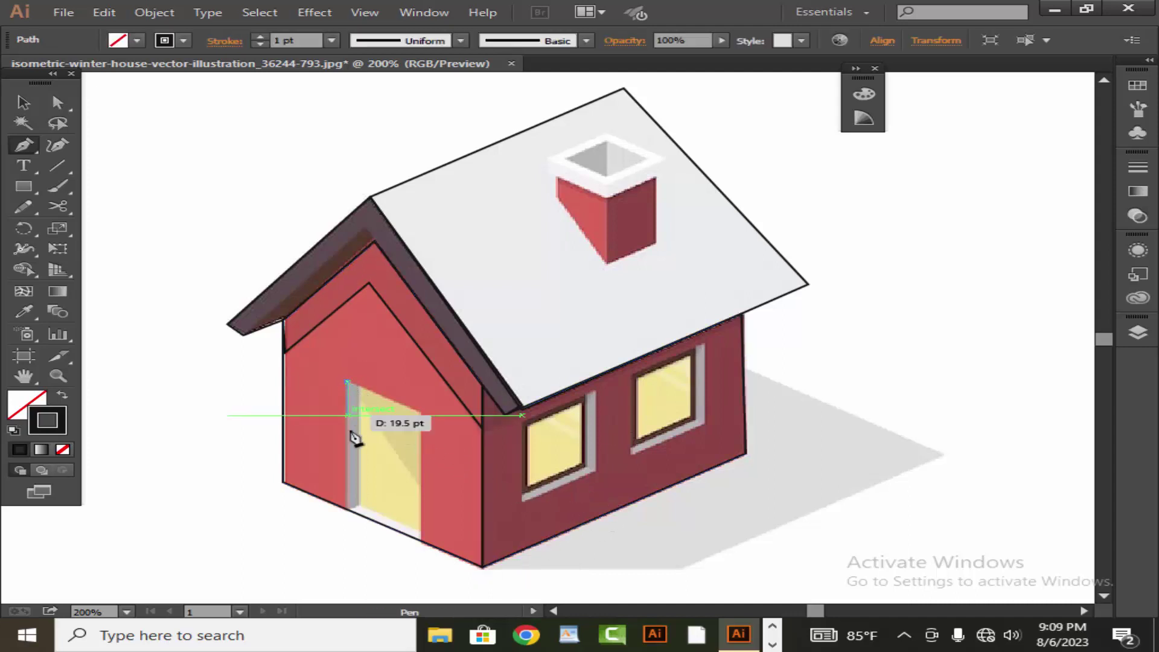
pyautogui.click(349, 510)
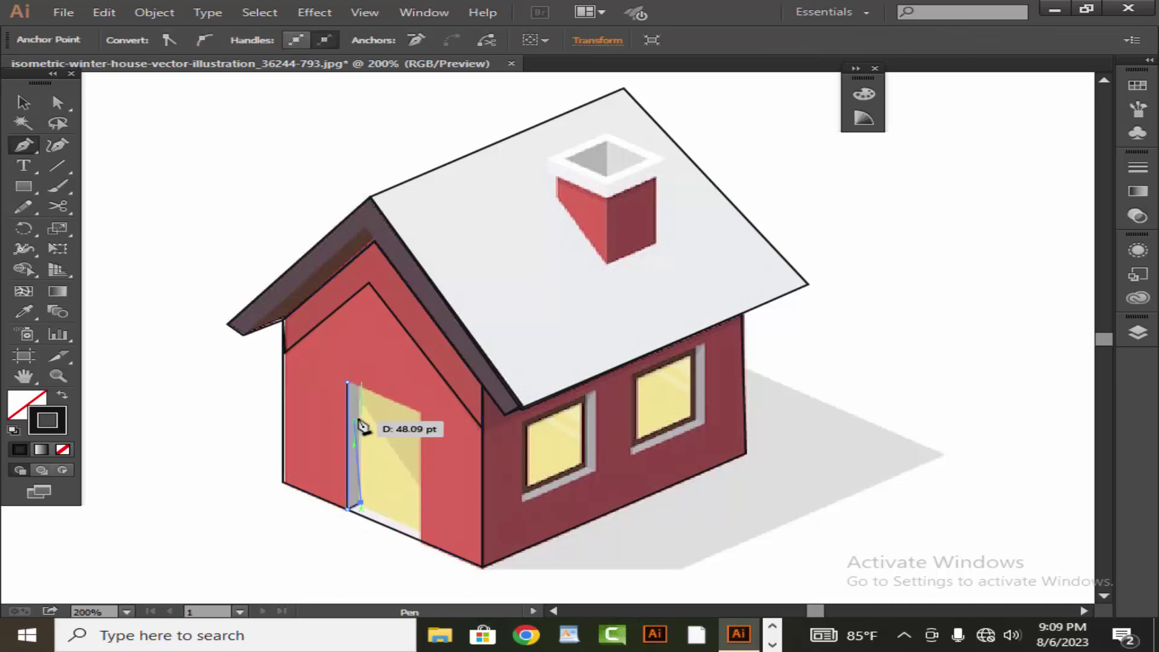
pyautogui.click(361, 385)
pyautogui.click(349, 383)
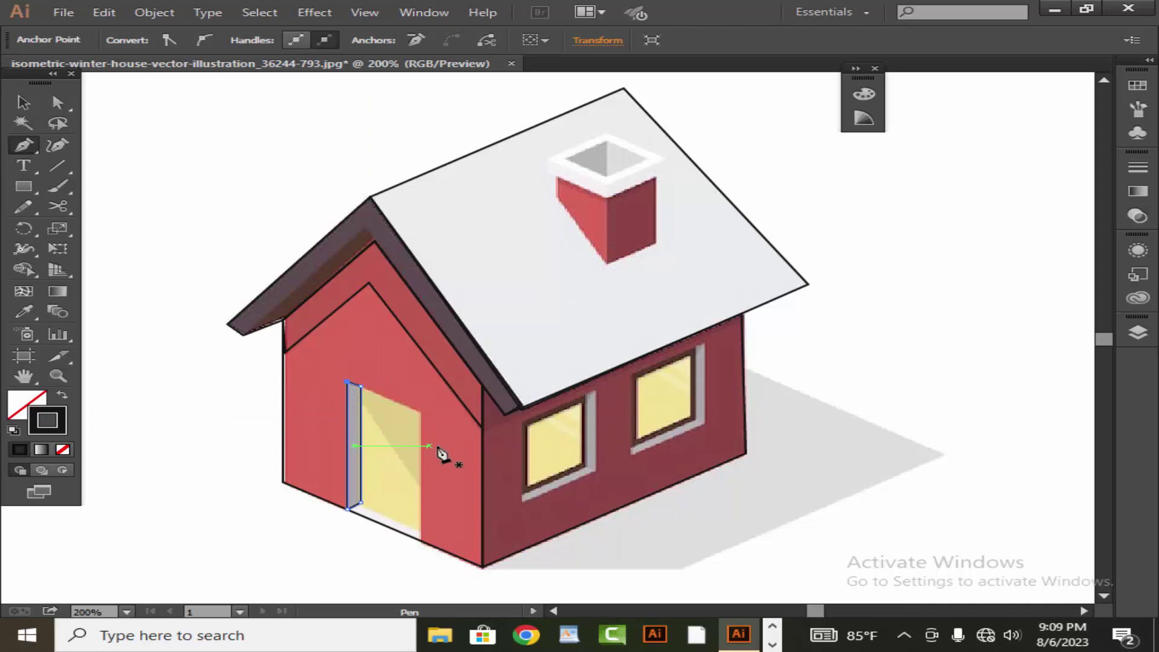
# Step: Trace the yellow door panel beside the grey jamb as a closed four-cornered path with the Pen tool
pyautogui.click(420, 411)
pyautogui.click(360, 385)
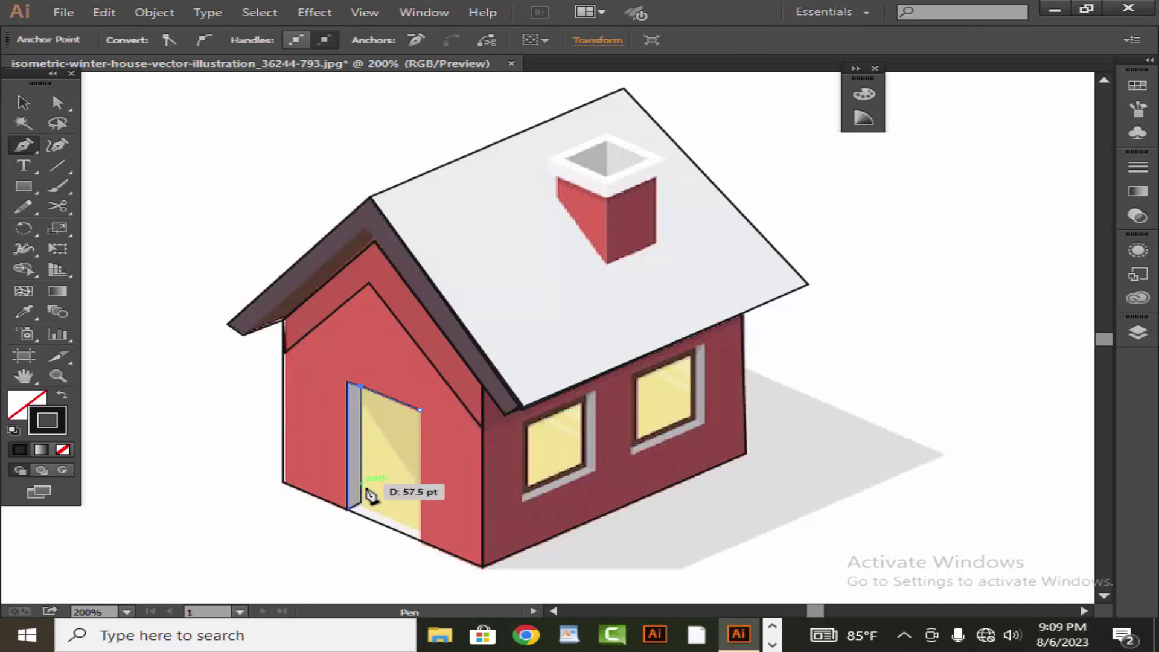
pyautogui.click(360, 502)
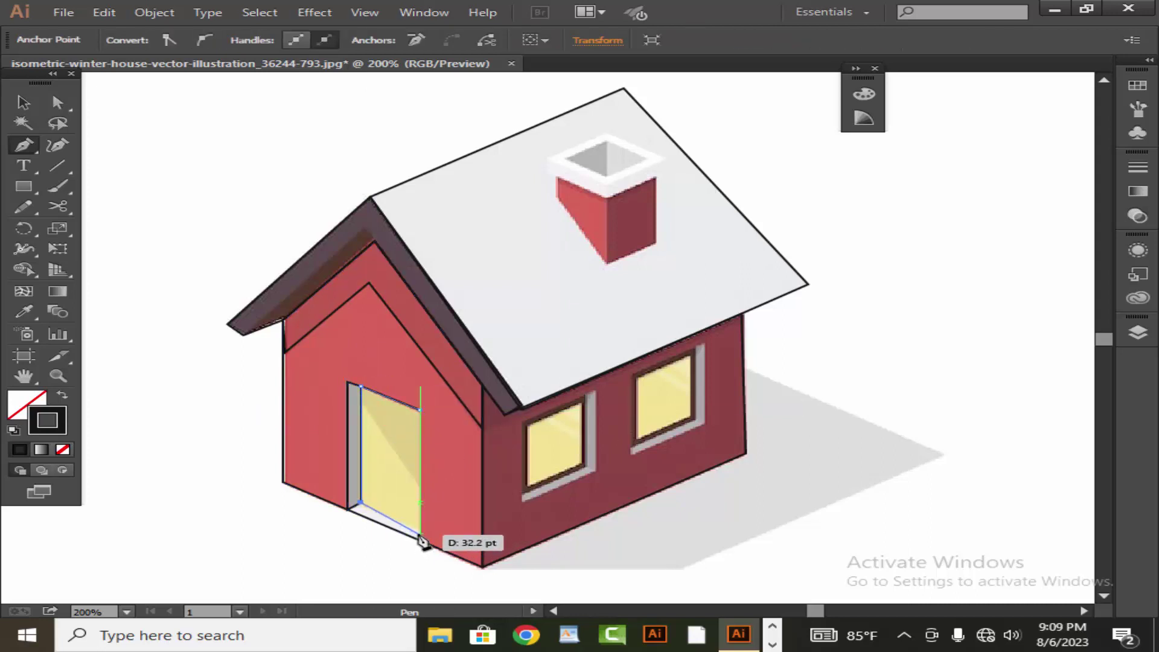
pyautogui.click(420, 531)
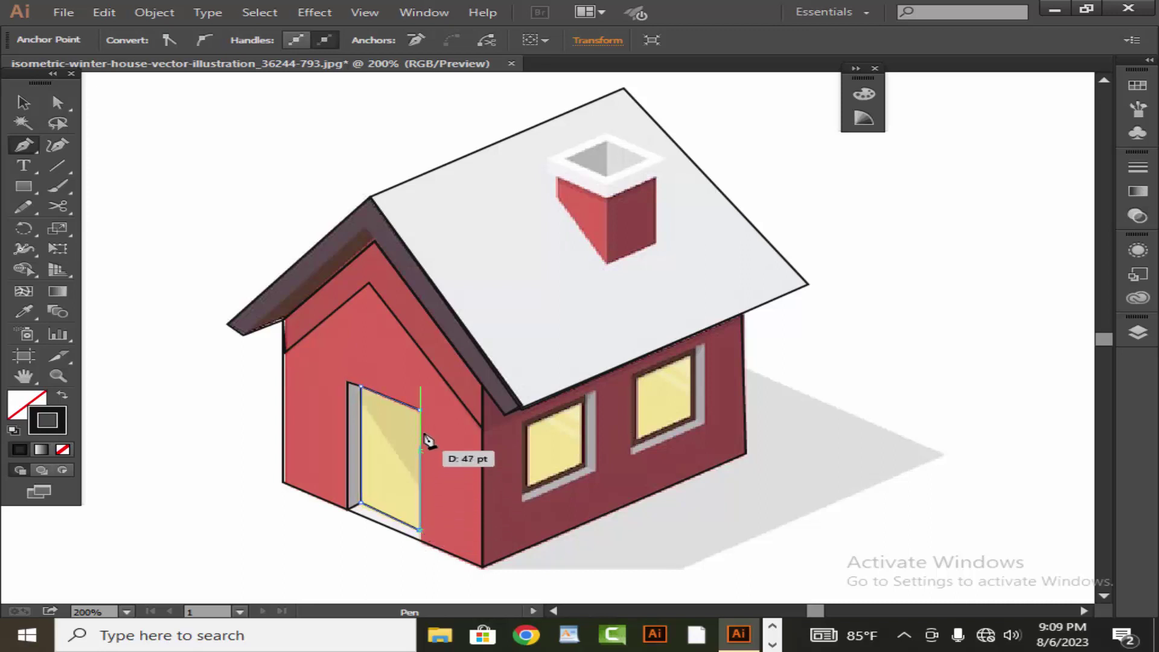
# Step: Trace the white threshold strip beneath the door as a closed four-cornered path with the Pen tool
pyautogui.click(347, 508)
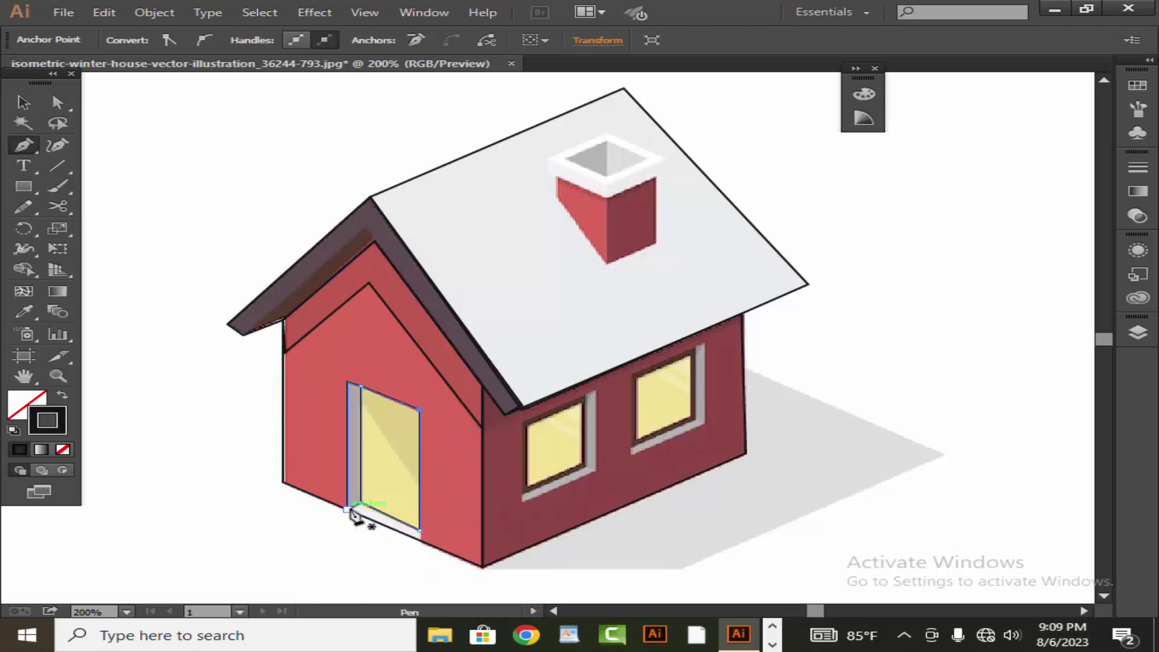
pyautogui.click(360, 502)
pyautogui.click(420, 536)
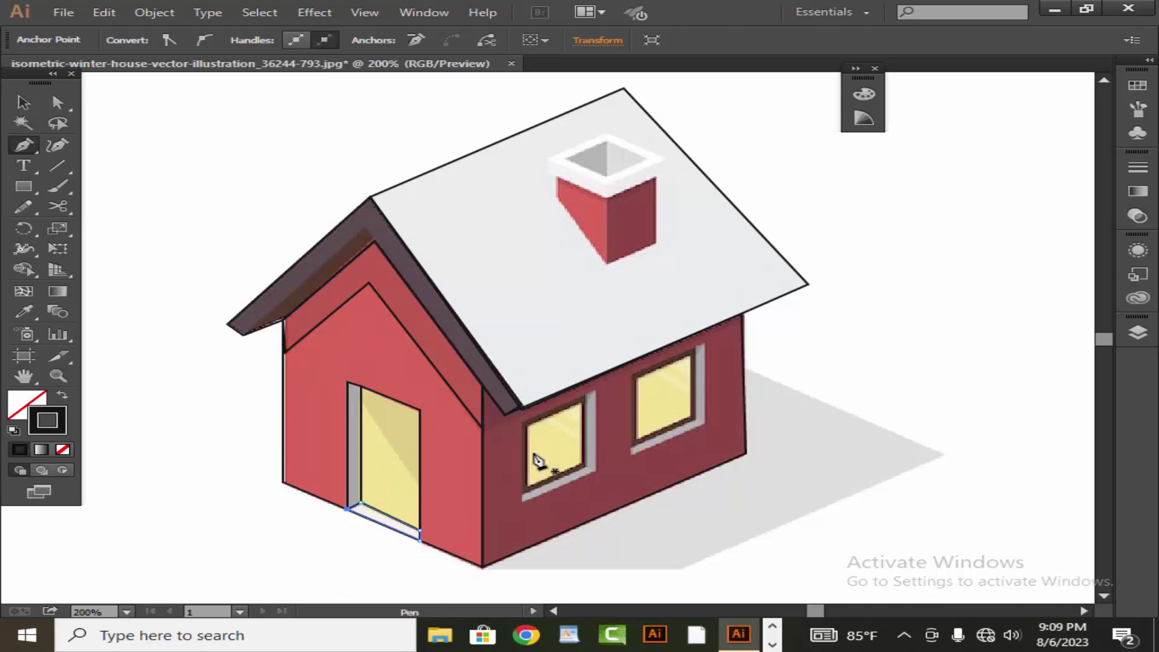
# Step: Trace the outer edge of the brown frame on the side window nearer the front corner as a closed four-cornered path
pyautogui.scroll(2, 542, 464)
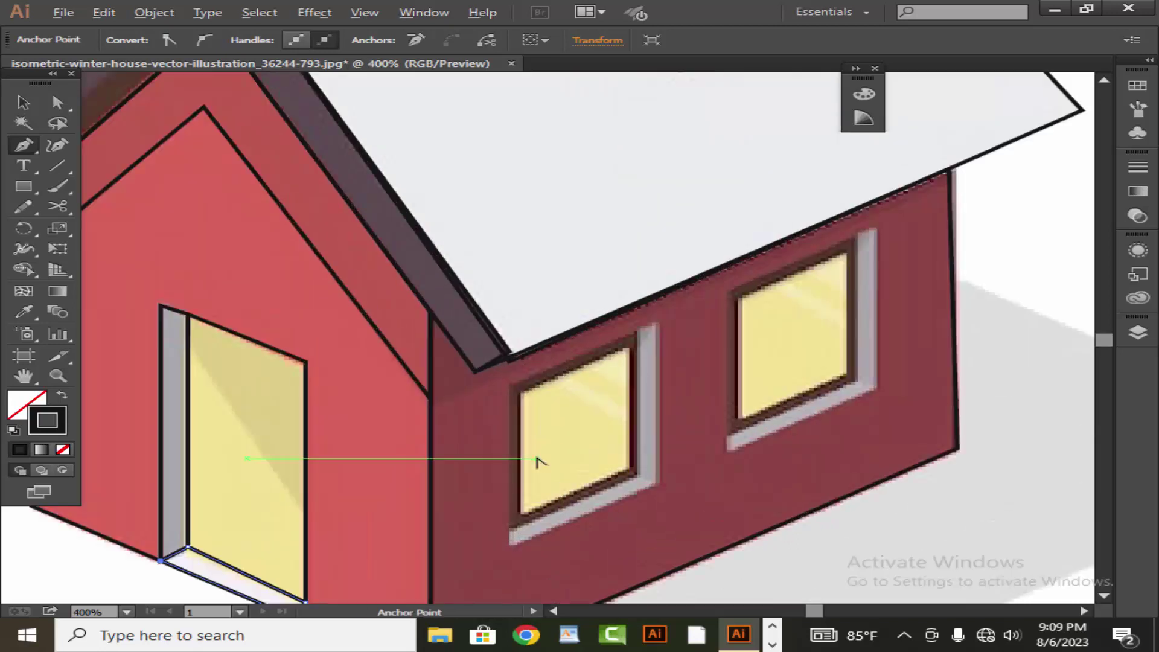
pyautogui.click(509, 384)
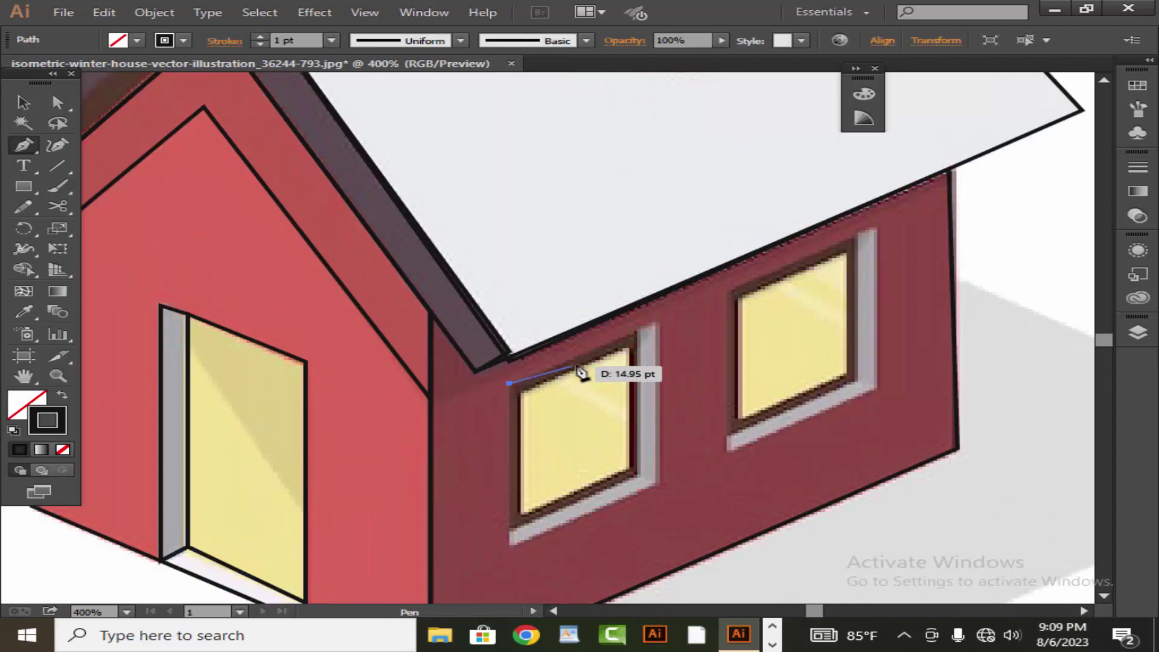
pyautogui.click(638, 477)
pyautogui.click(510, 528)
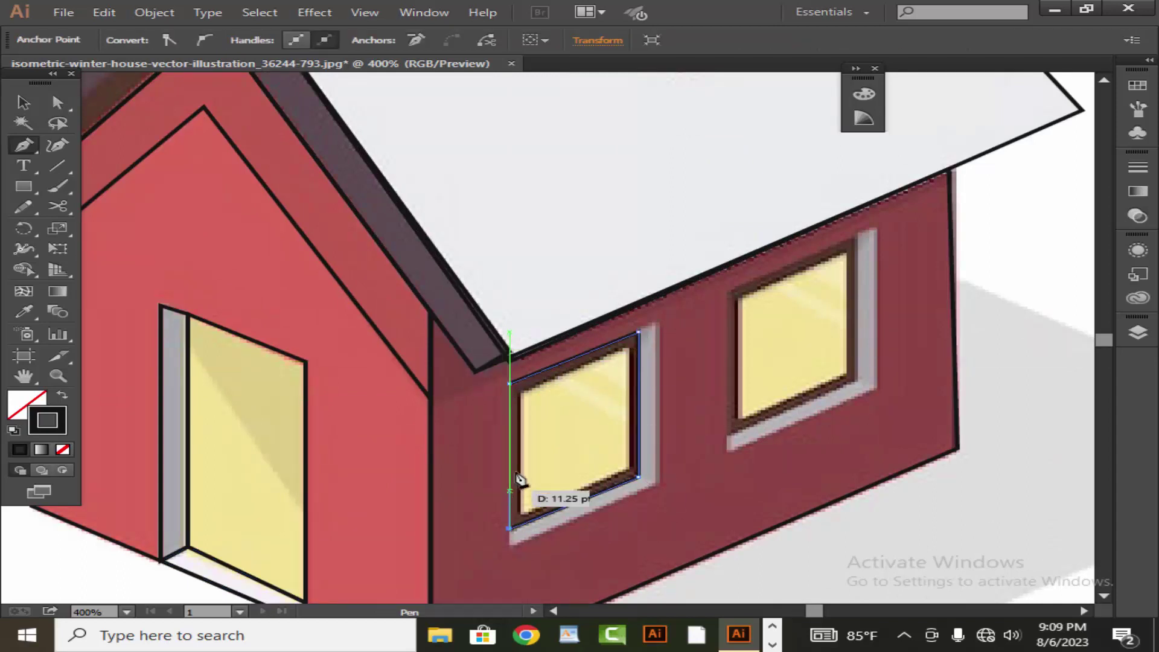
pyautogui.click(508, 383)
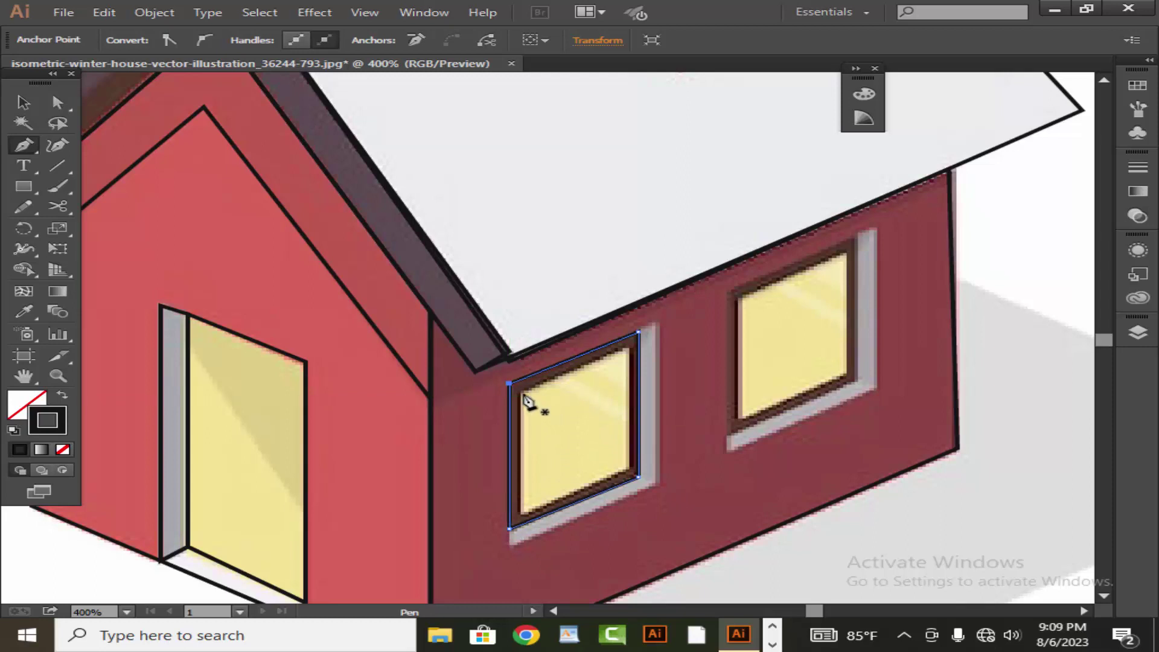
# Step: Trace the yellow pane inside the frame of the window nearer the front corner as a closed four-cornered path
pyautogui.click(522, 392)
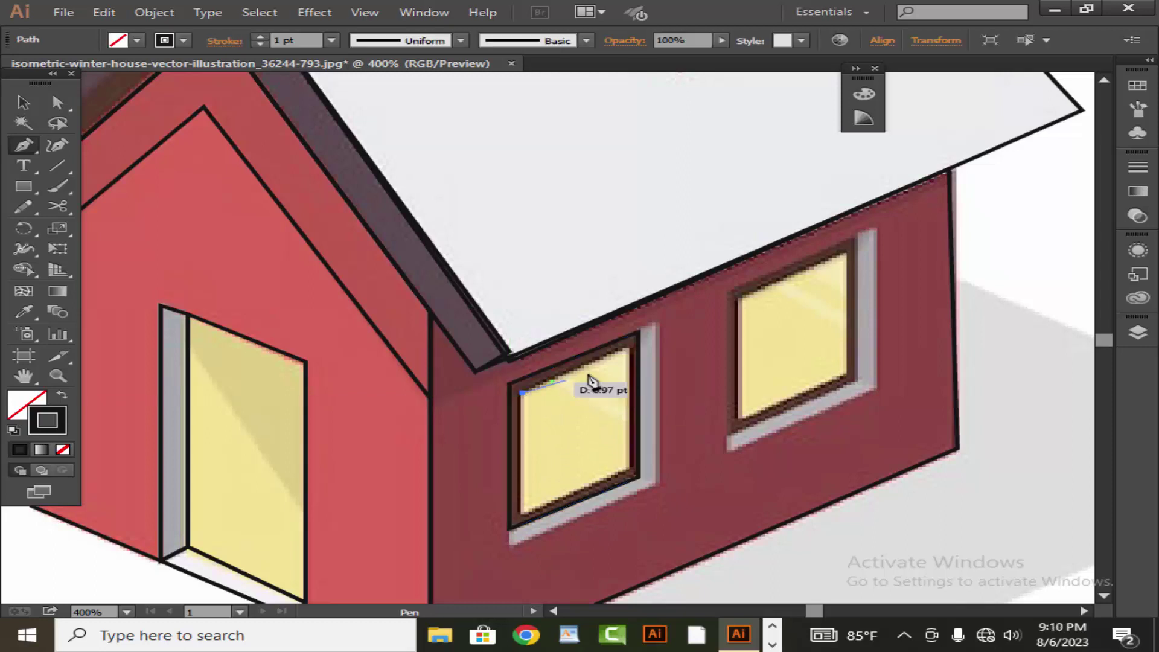
pyautogui.click(627, 349)
pyautogui.click(628, 469)
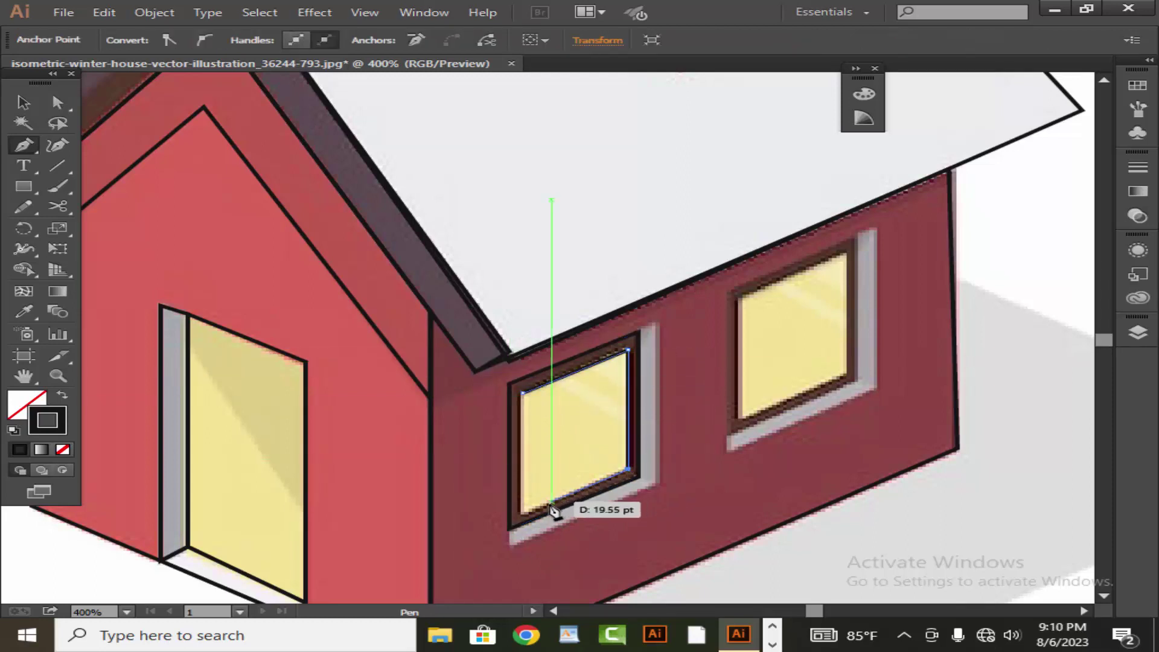
pyautogui.click(523, 514)
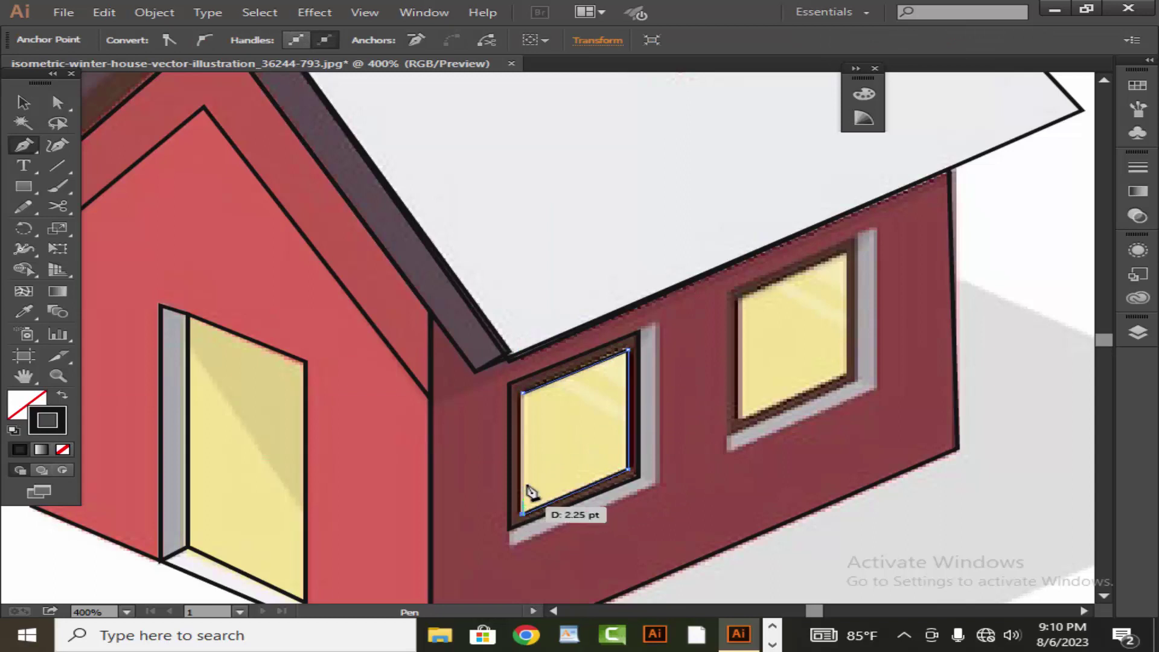
pyautogui.click(523, 393)
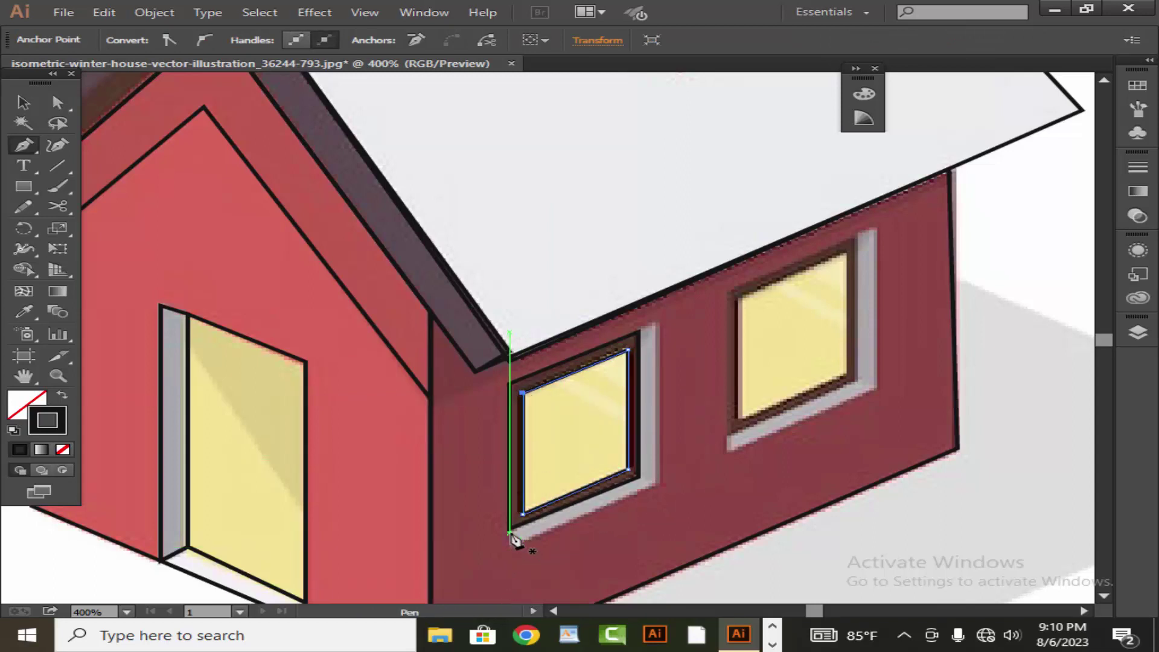
# Step: Trace the grey L-shaped ledge below and beside the window nearer the front corner as a closed six-cornered path
pyautogui.moveTo(508, 533)
pyautogui.mouseDown()
pyautogui.moveTo(510, 552)
pyautogui.moveTo(509, 539)
pyautogui.mouseUp()
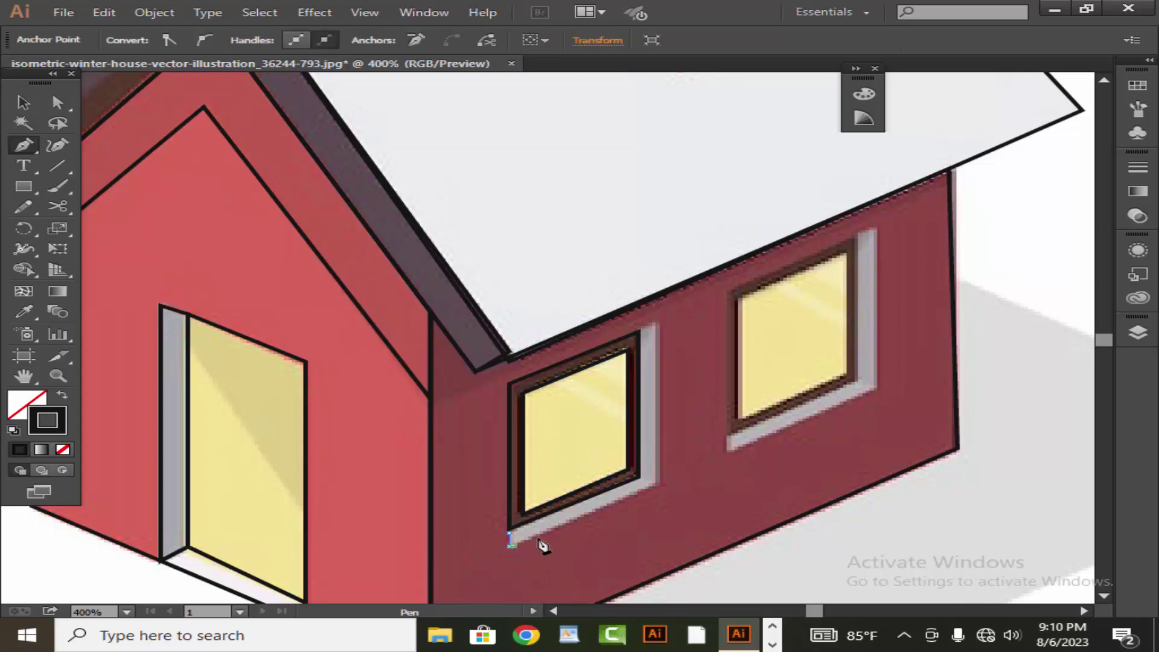
pyautogui.click(658, 483)
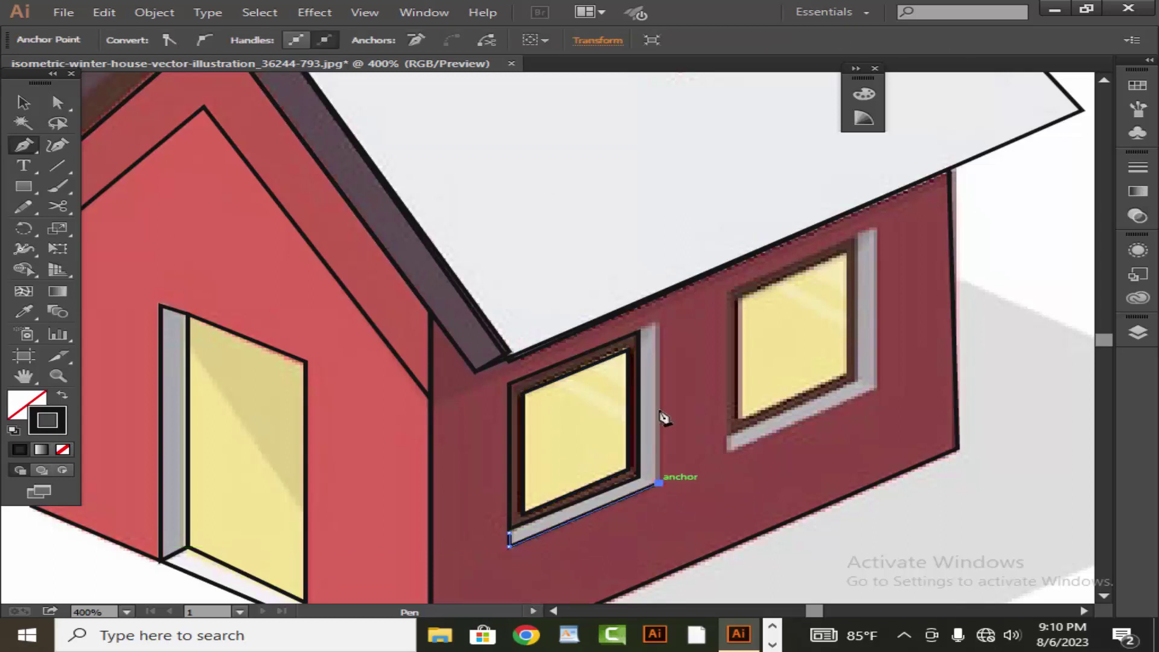
pyautogui.click(657, 326)
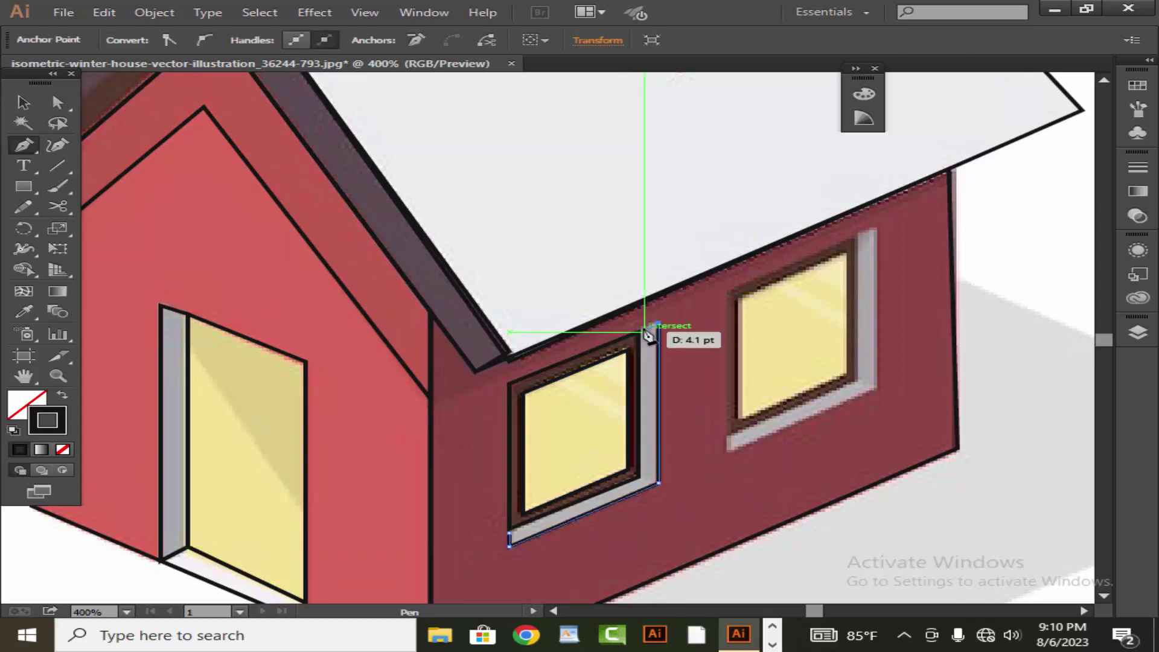
pyautogui.click(643, 330)
pyautogui.click(638, 478)
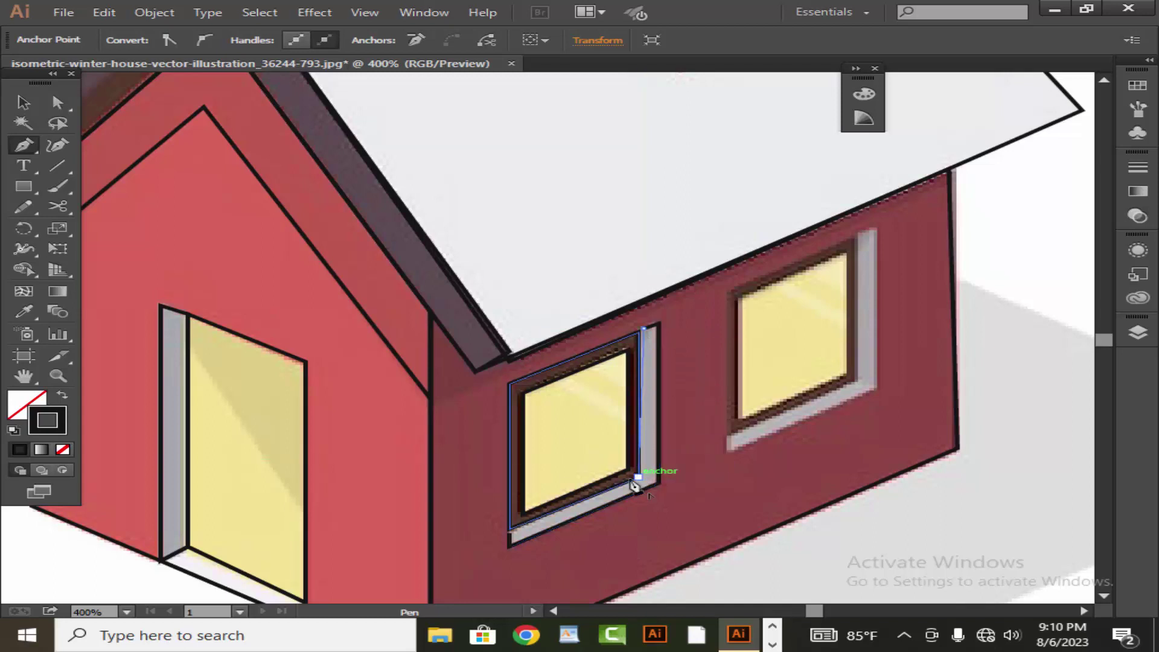
pyautogui.moveTo(510, 534); pyautogui.dragTo(515, 537)
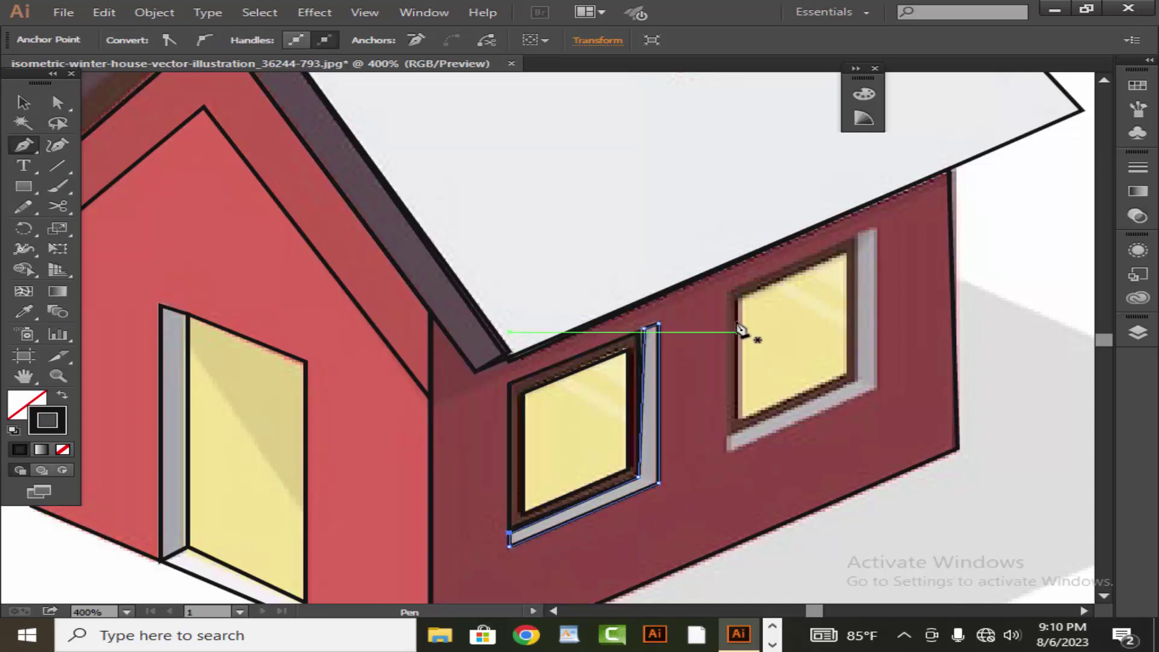
# Step: Trace the outer edge of the brown frame on the side wall's rear window as a closed four-cornered path
pyautogui.click(729, 294)
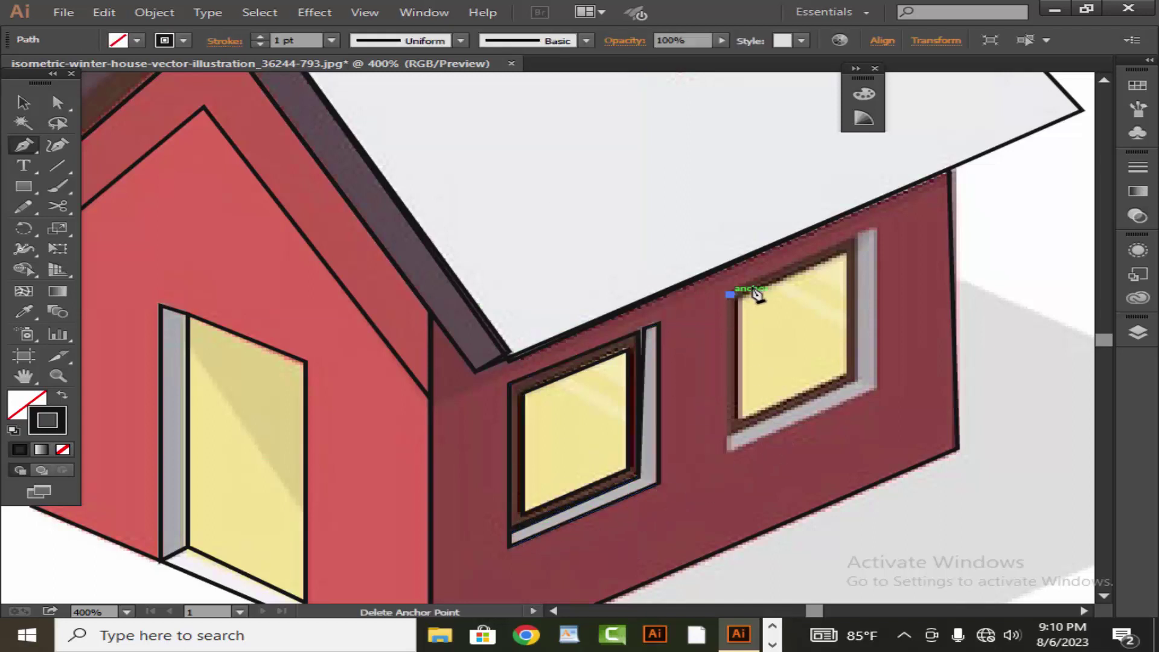
pyautogui.click(855, 240)
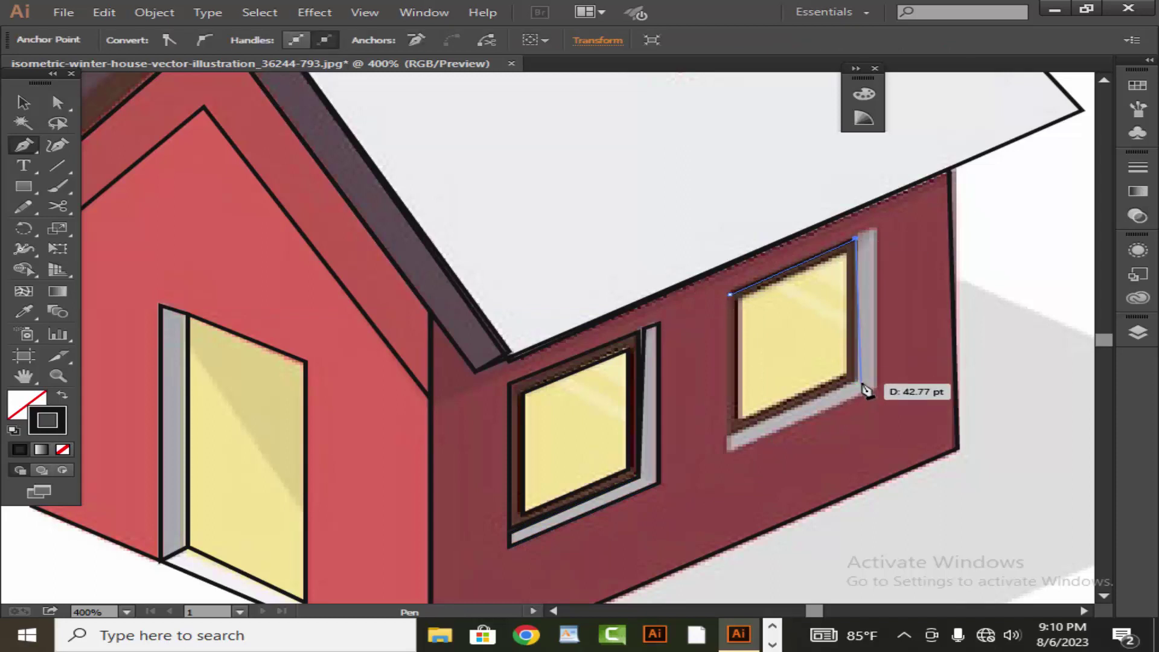
pyautogui.click(855, 380)
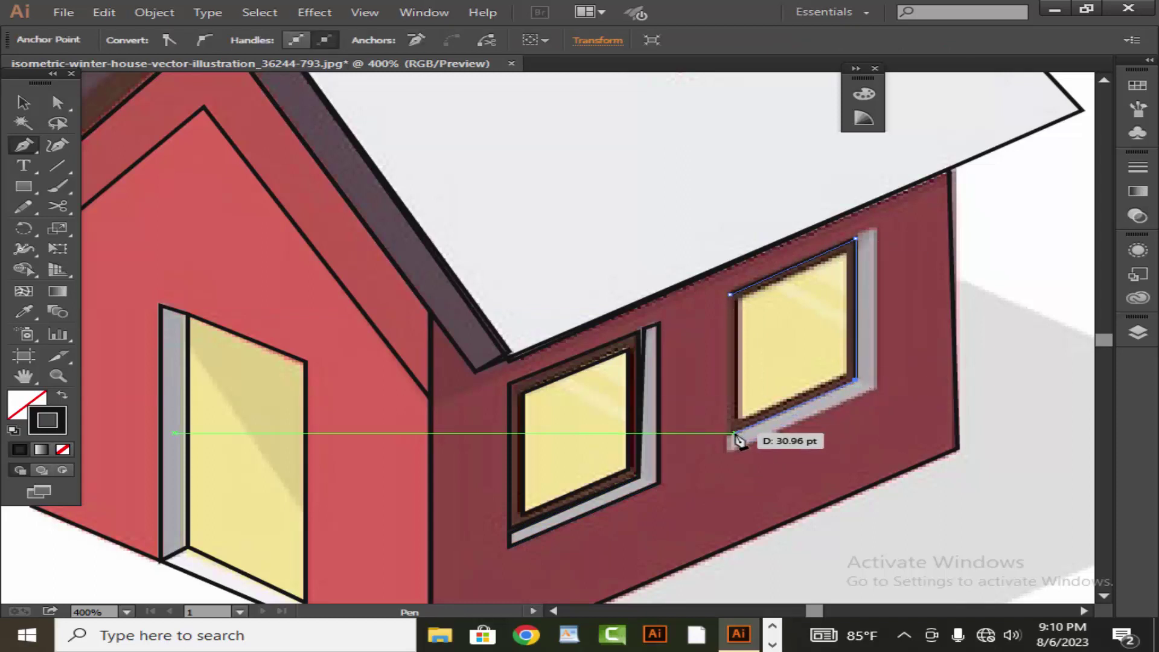
pyautogui.click(730, 433)
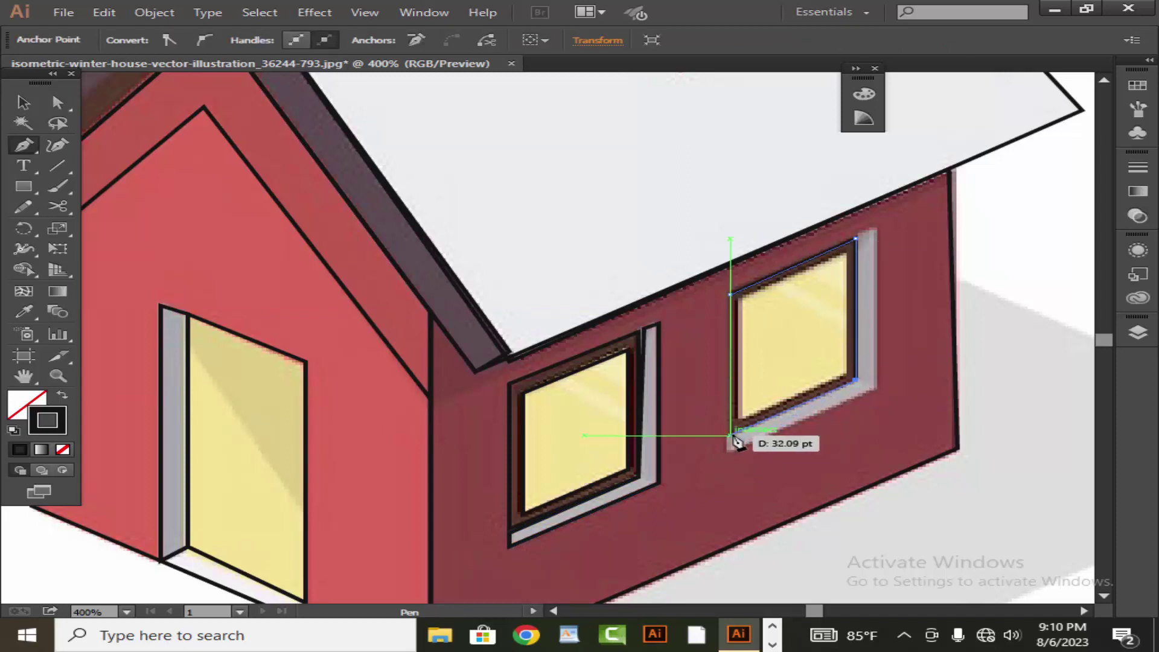
pyautogui.click(730, 295)
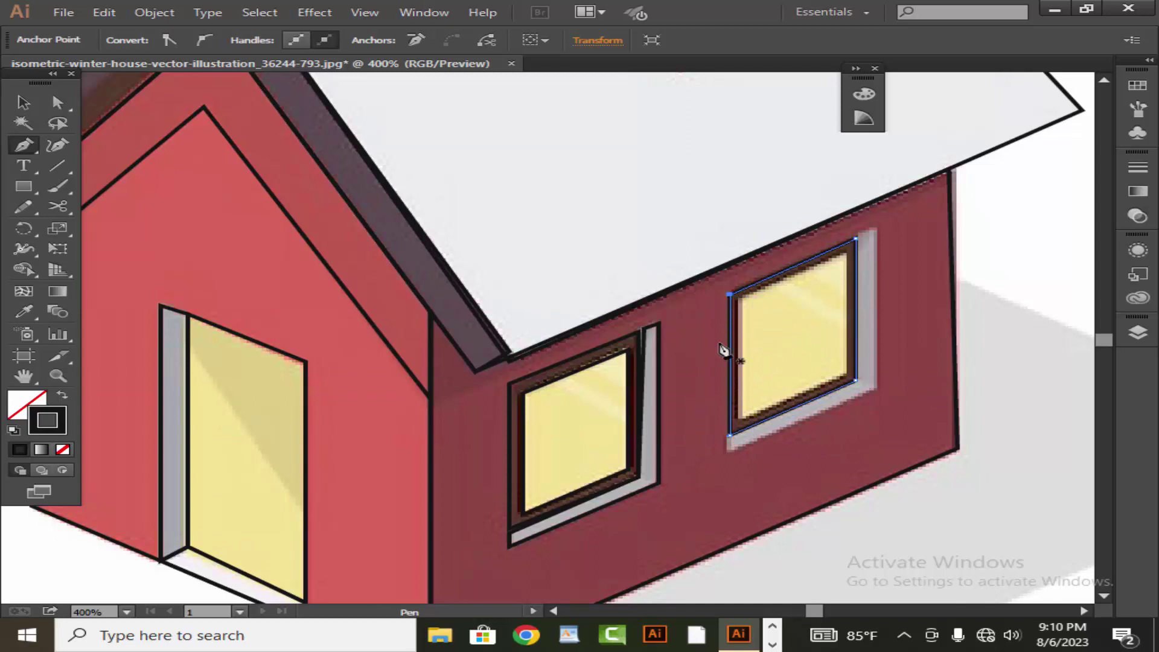
# Step: Trace the yellow pane inside the rear window's frame as a closed four-cornered path with the Pen tool
pyautogui.click(737, 299)
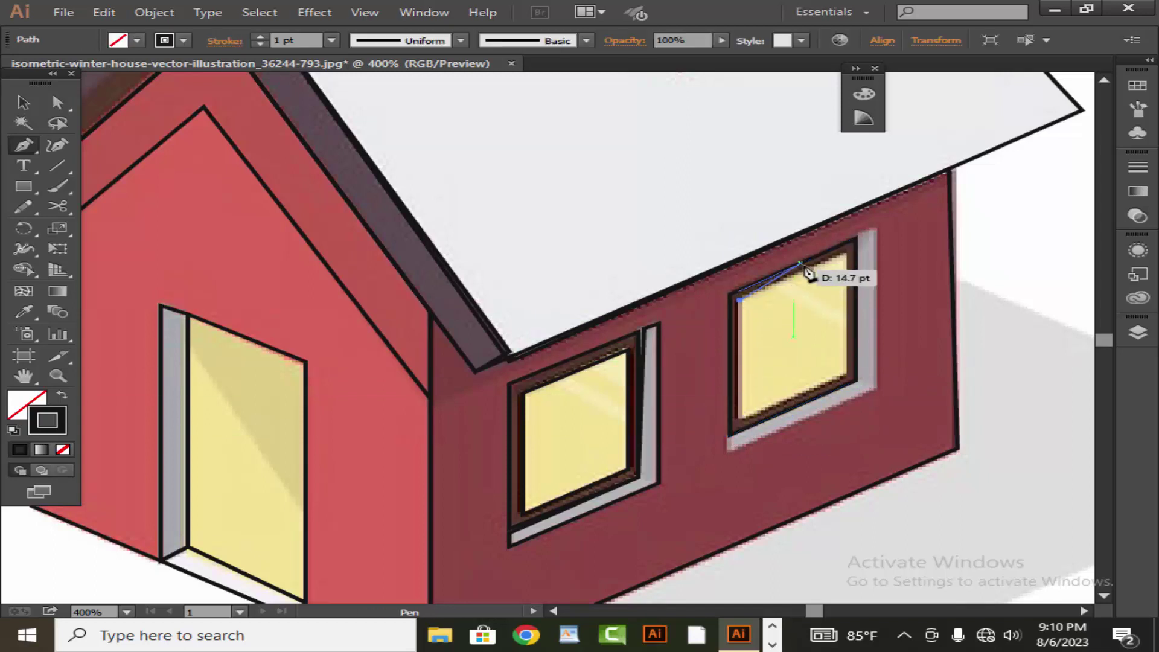
pyautogui.click(846, 257)
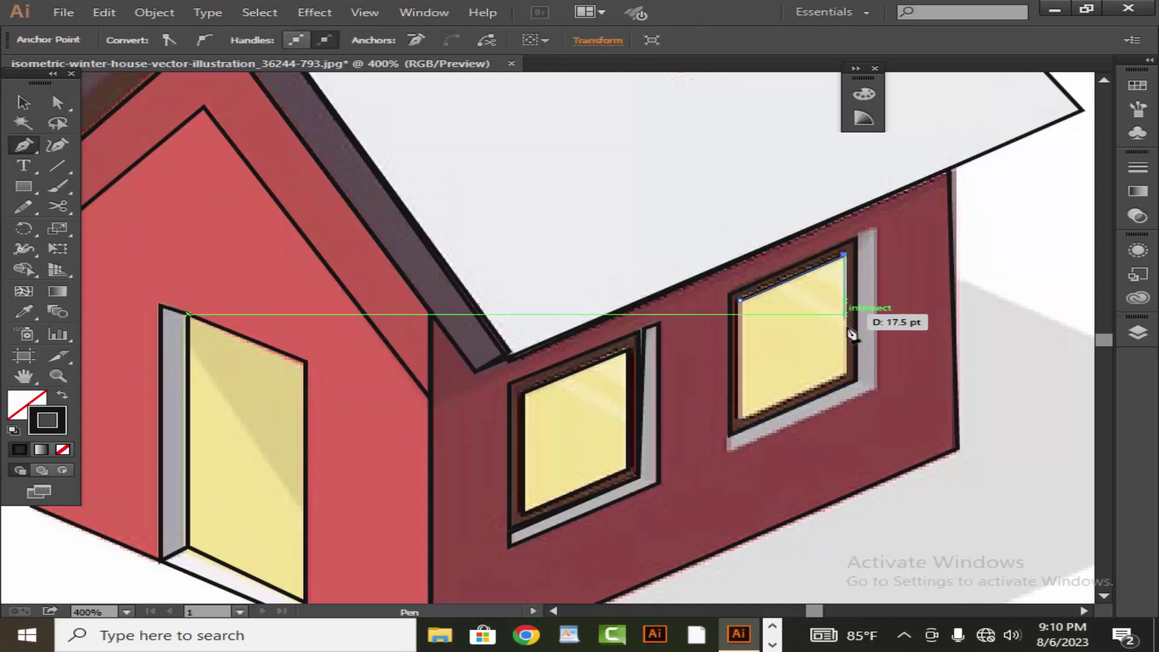
pyautogui.click(844, 373)
pyautogui.click(739, 416)
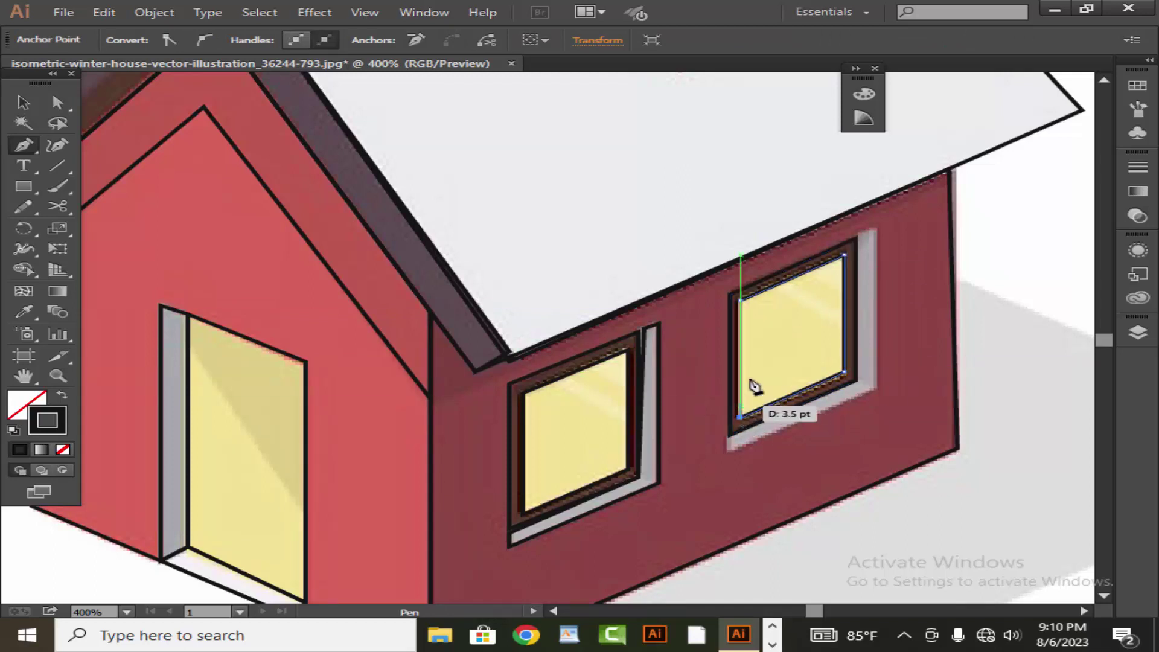
pyautogui.click(739, 299)
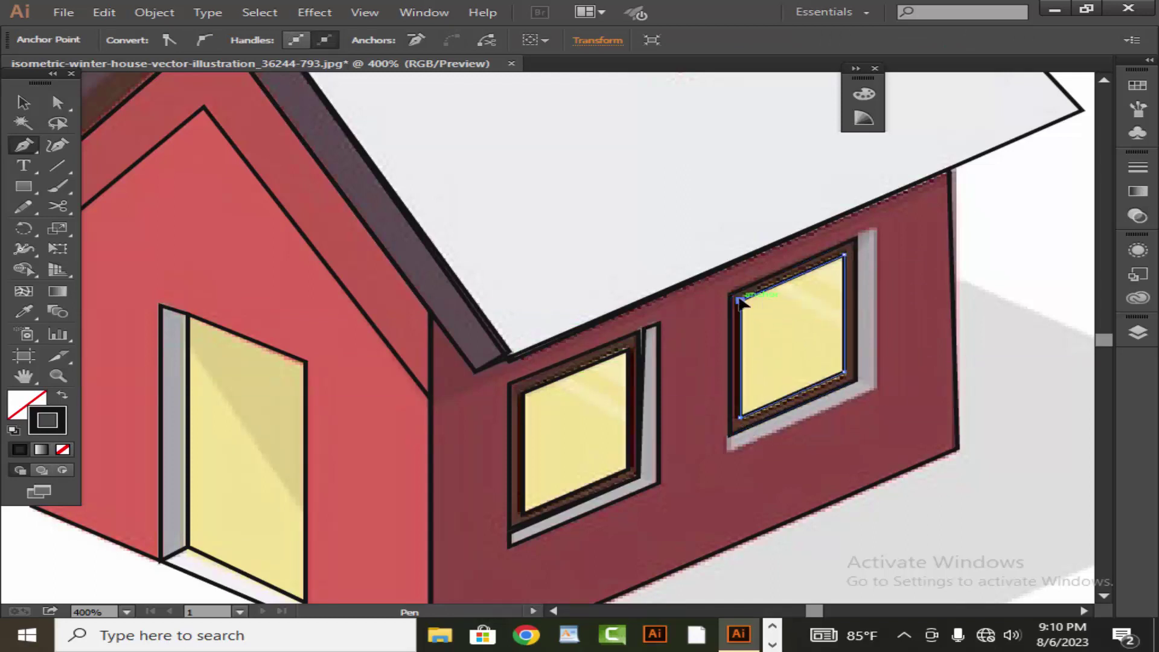
# Step: Trace the grey L-shaped ledge below and beside the rear window as a closed six-cornered path
pyautogui.click(730, 436)
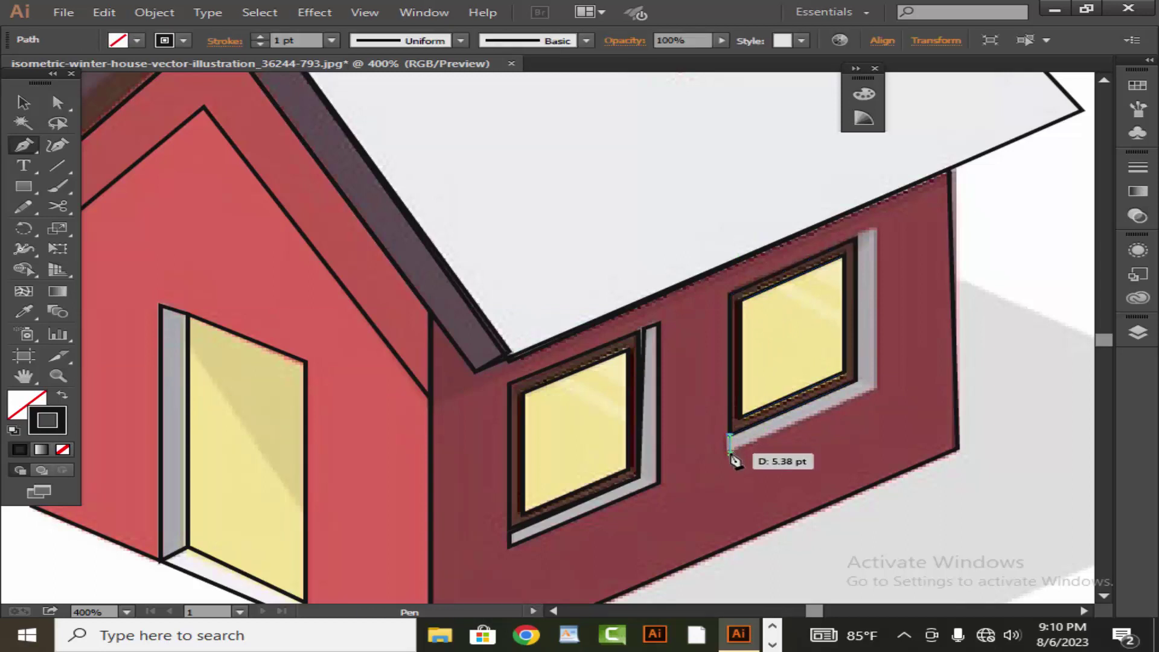
pyautogui.click(729, 453)
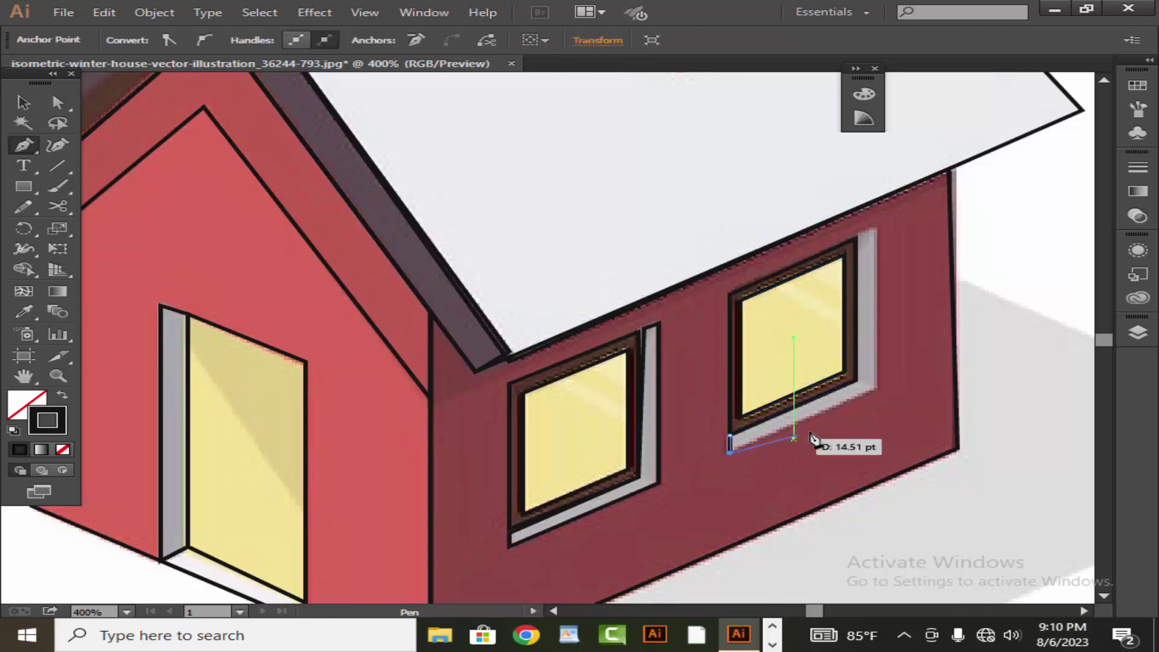
pyautogui.click(875, 392)
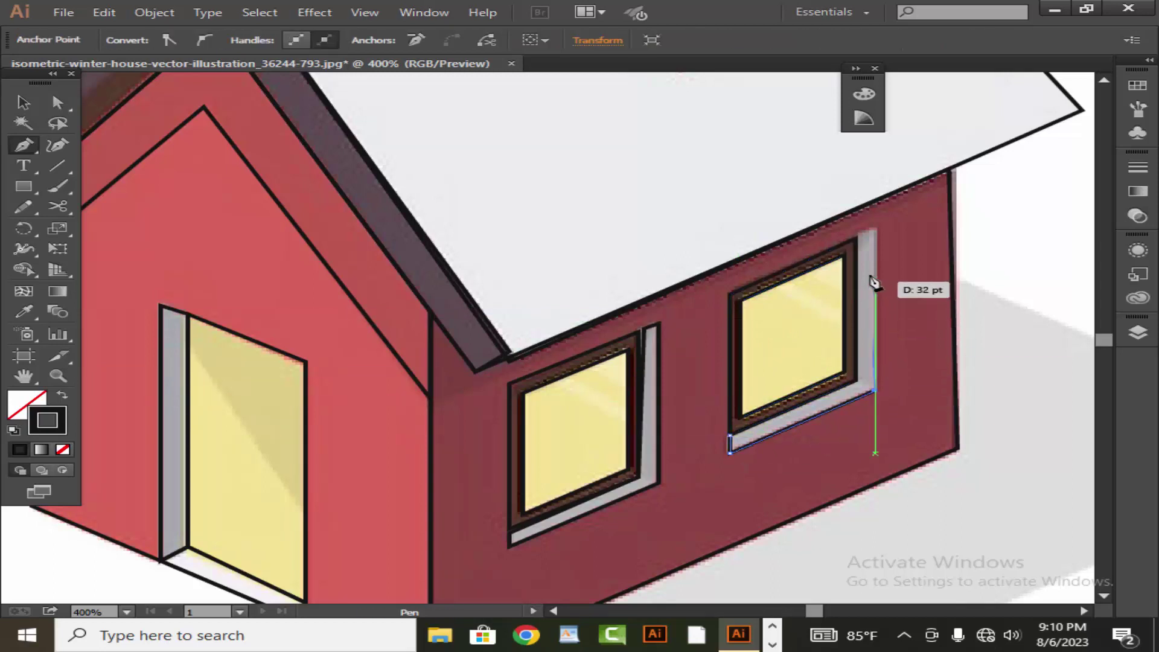
pyautogui.click(875, 231)
pyautogui.click(855, 238)
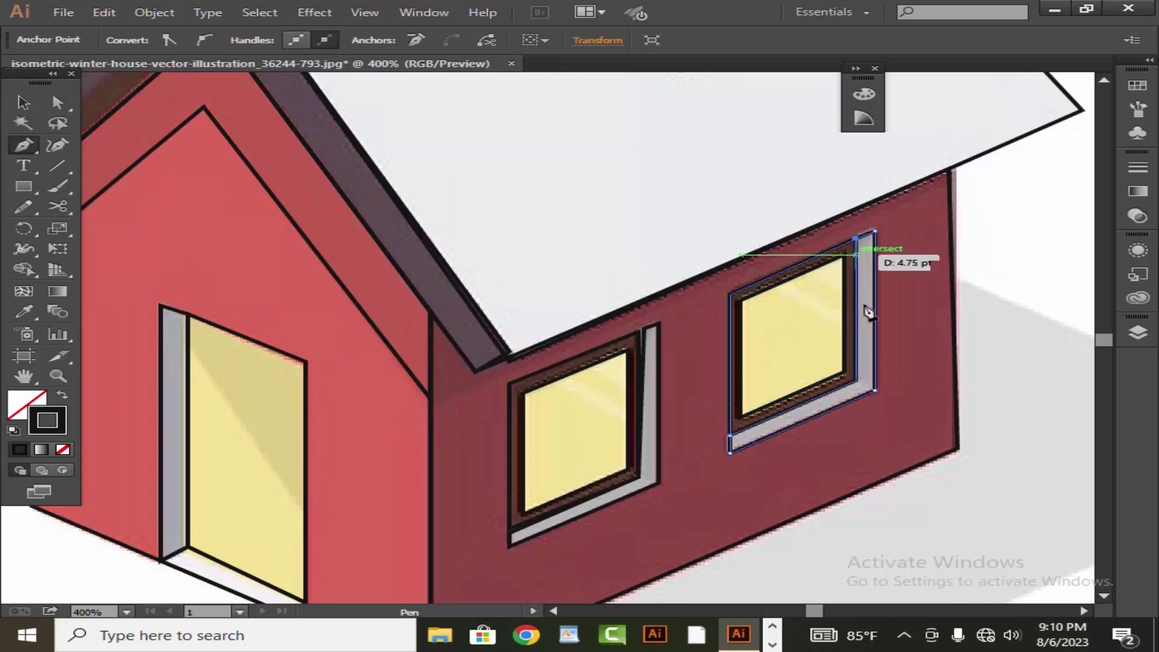
pyautogui.click(855, 380)
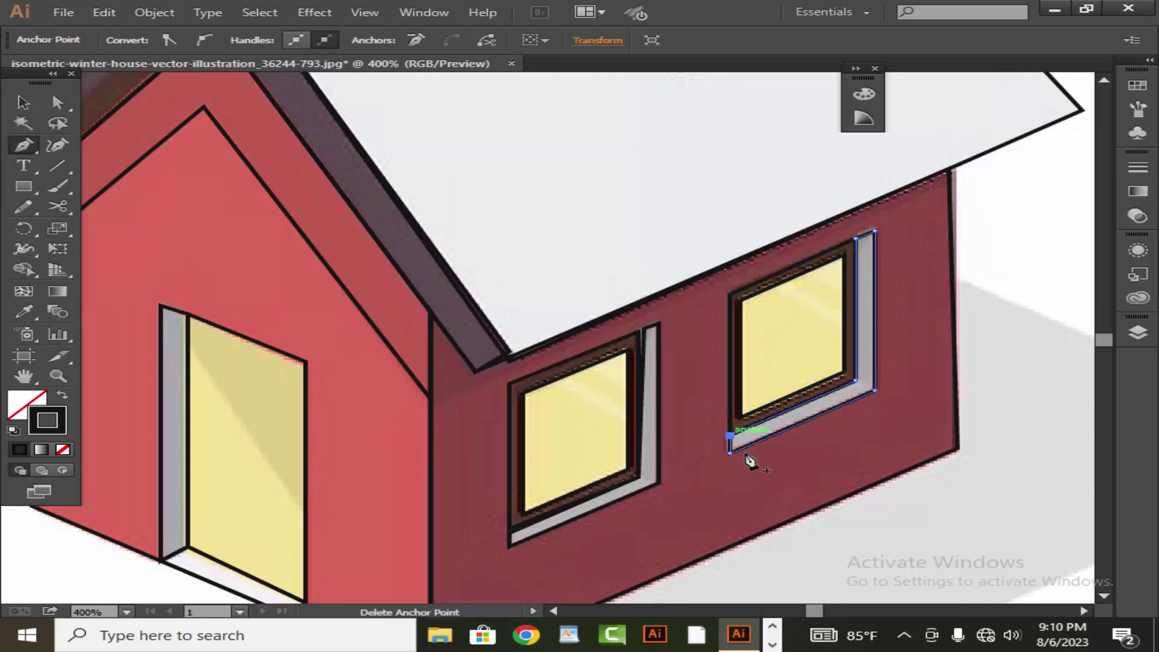
# Step: Trace the chimney's dark red face as a closed four-cornered path with the Pen tool
pyautogui.moveTo(765, 374); pyautogui.dragTo(737, 461)
pyautogui.moveTo(745, 227); pyautogui.dragTo(703, 518)
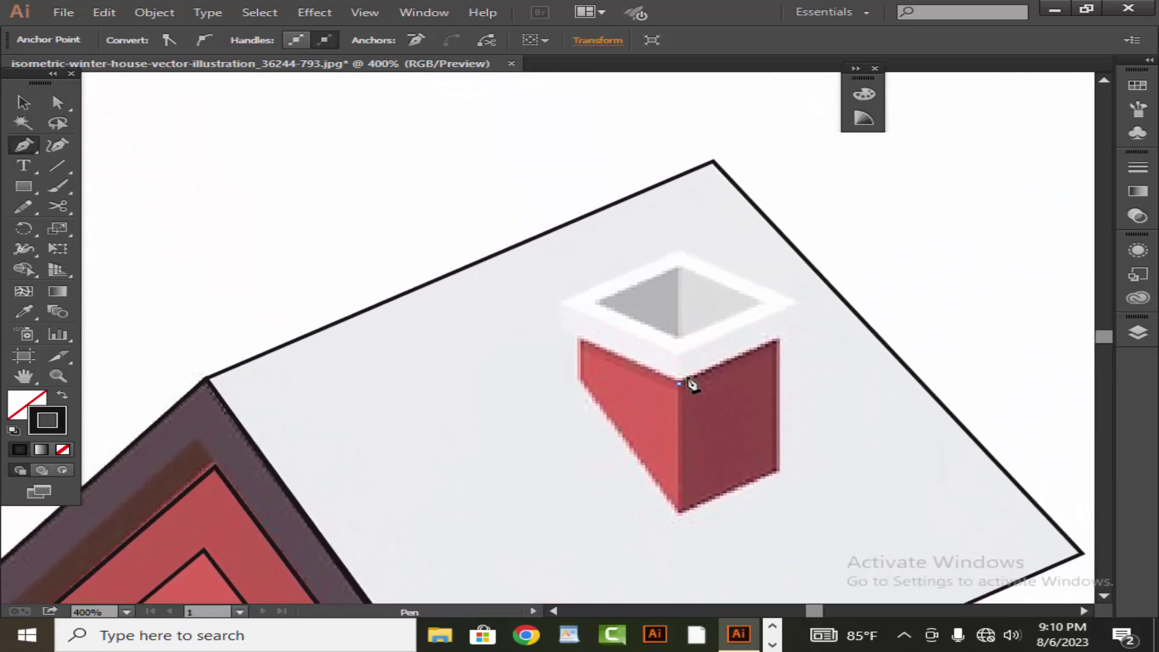
pyautogui.click(777, 343)
pyautogui.click(777, 471)
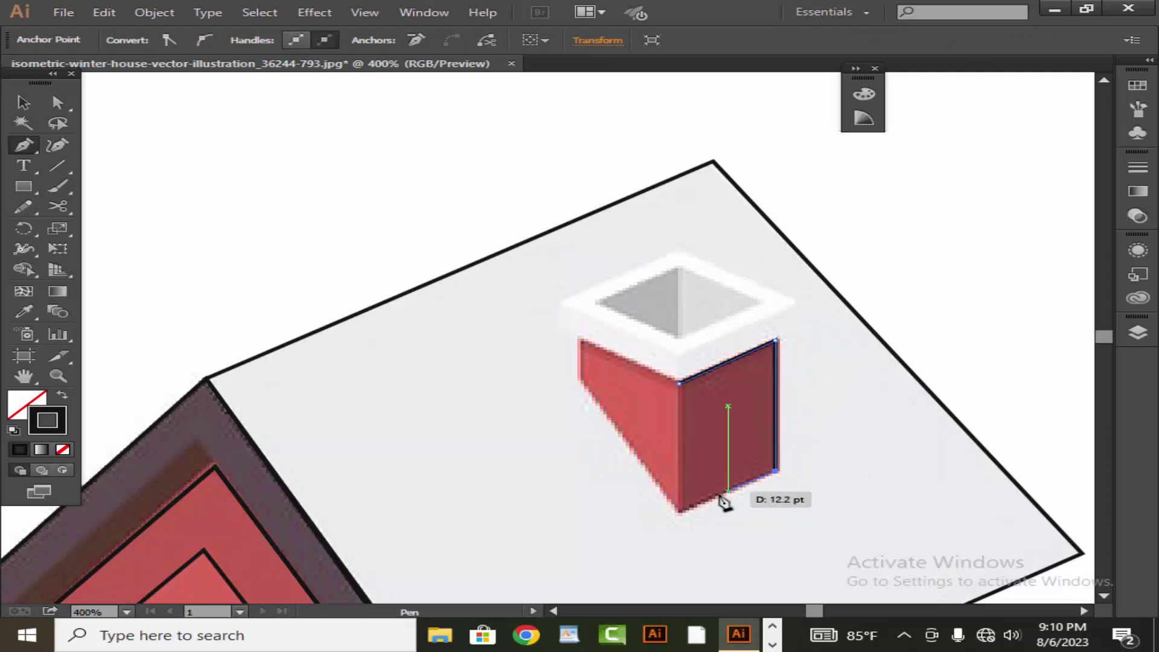
pyautogui.click(679, 510)
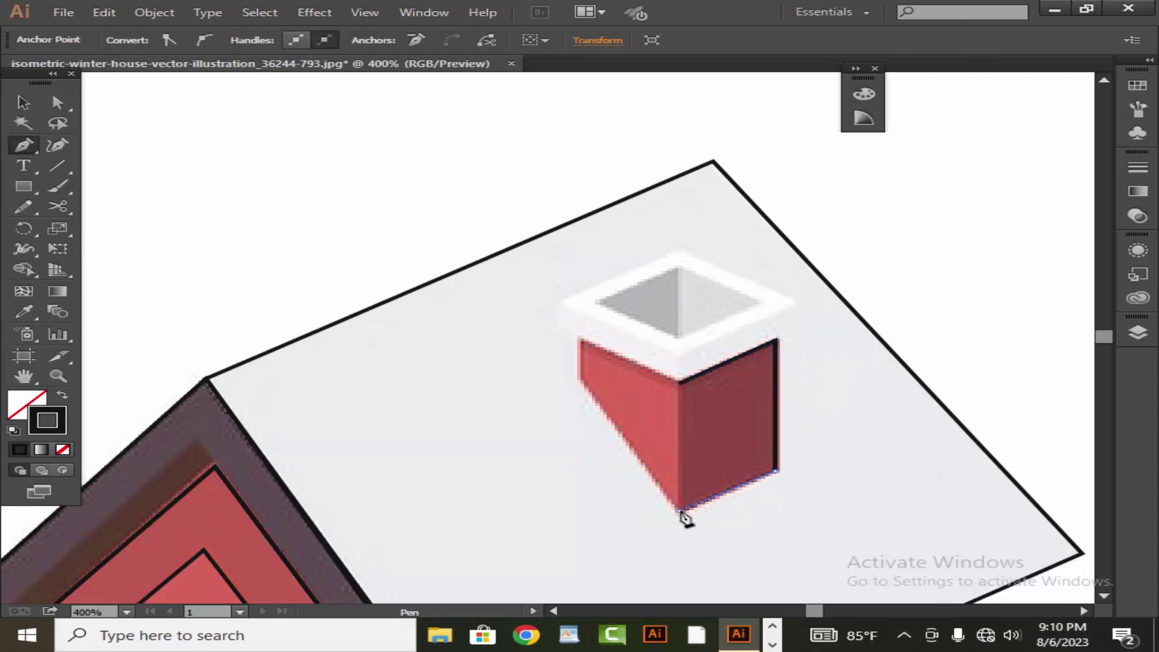
pyautogui.click(682, 389)
# Step: Trace the chimney's bright red face, with its slanted lower edge, as a closed four-cornered path
pyautogui.click(581, 342)
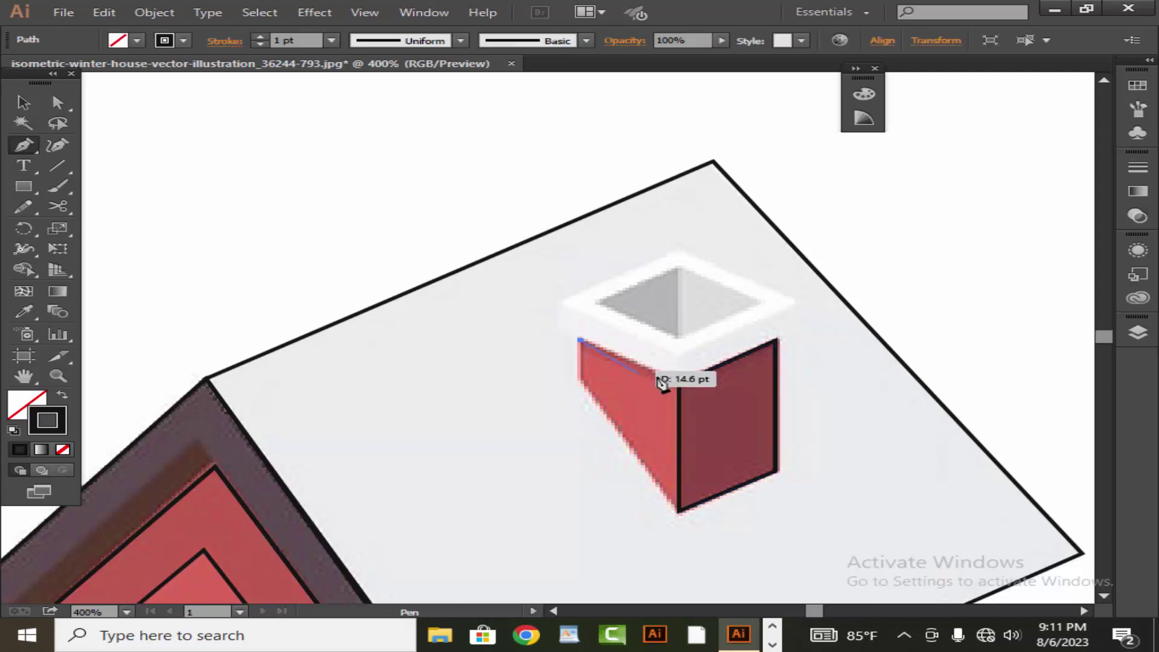
pyautogui.click(679, 383)
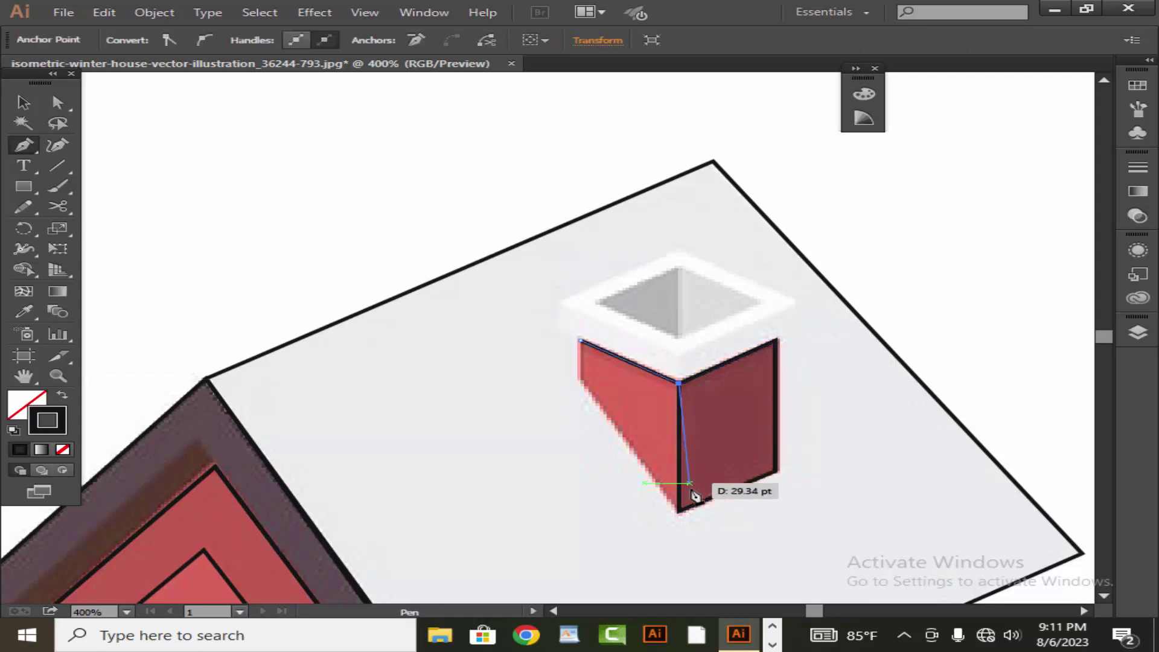
pyautogui.click(678, 511)
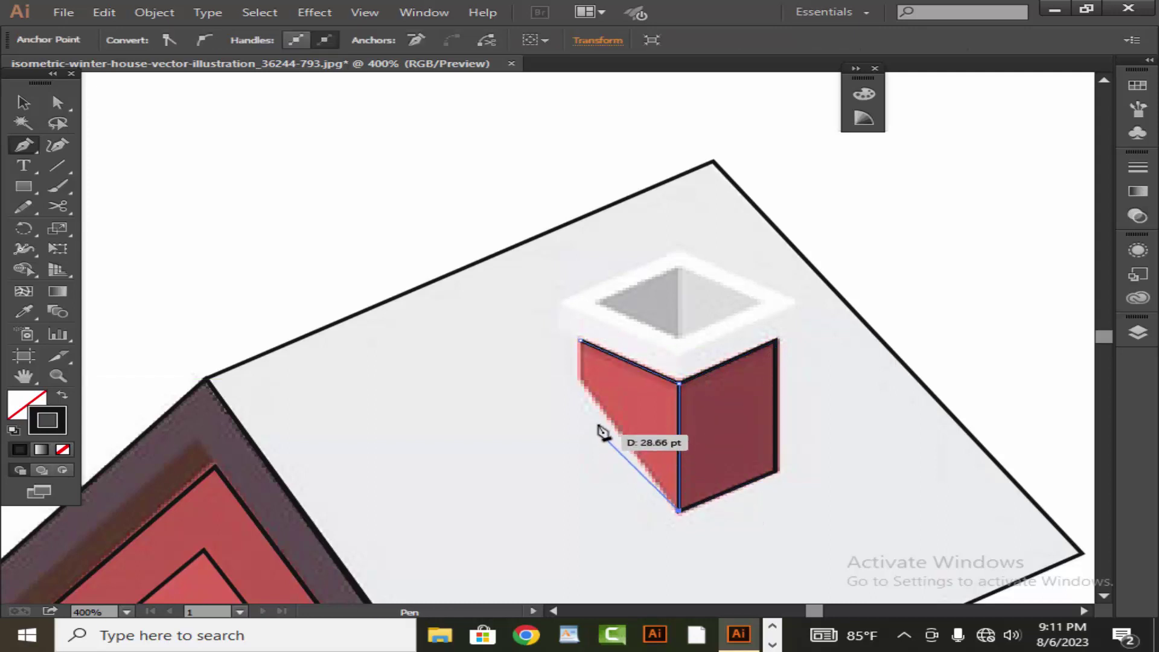
pyautogui.click(581, 380)
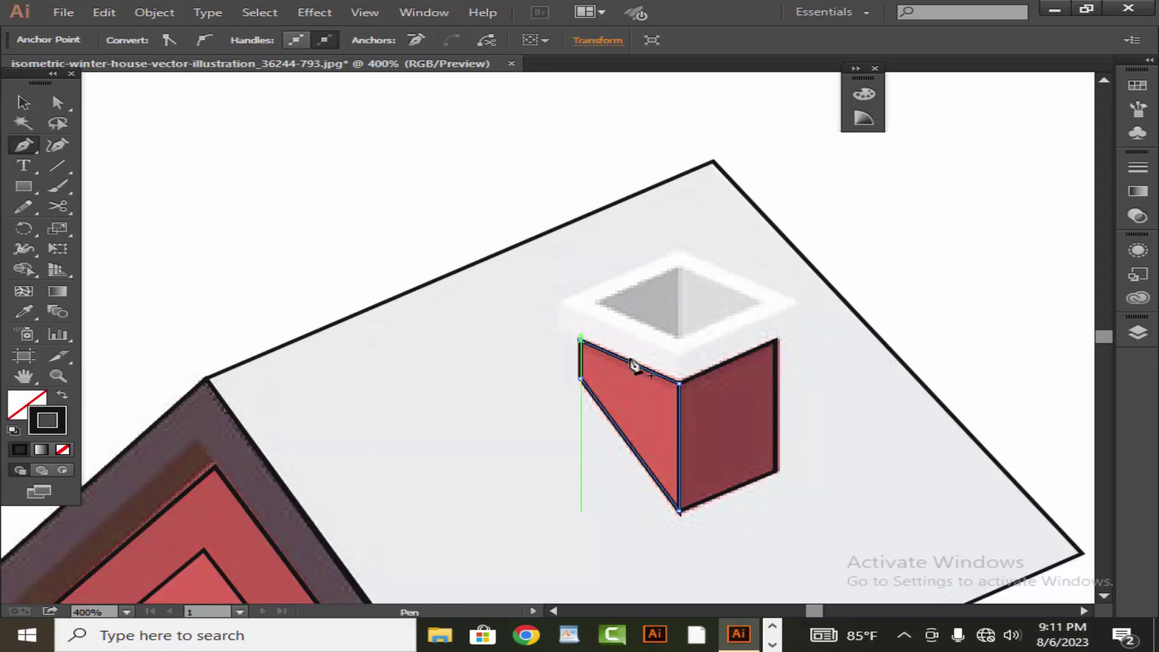
# Step: Trace the V-shaped front band of the white chimney cap as a closed six-cornered path
pyautogui.click(796, 306)
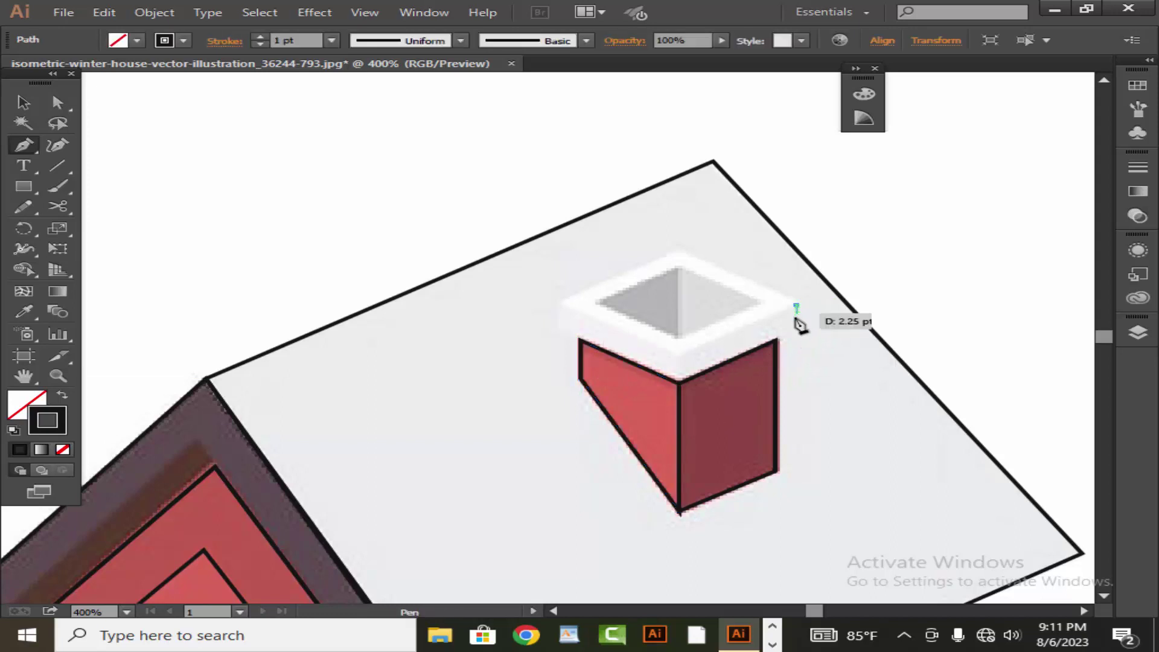
pyautogui.click(796, 329)
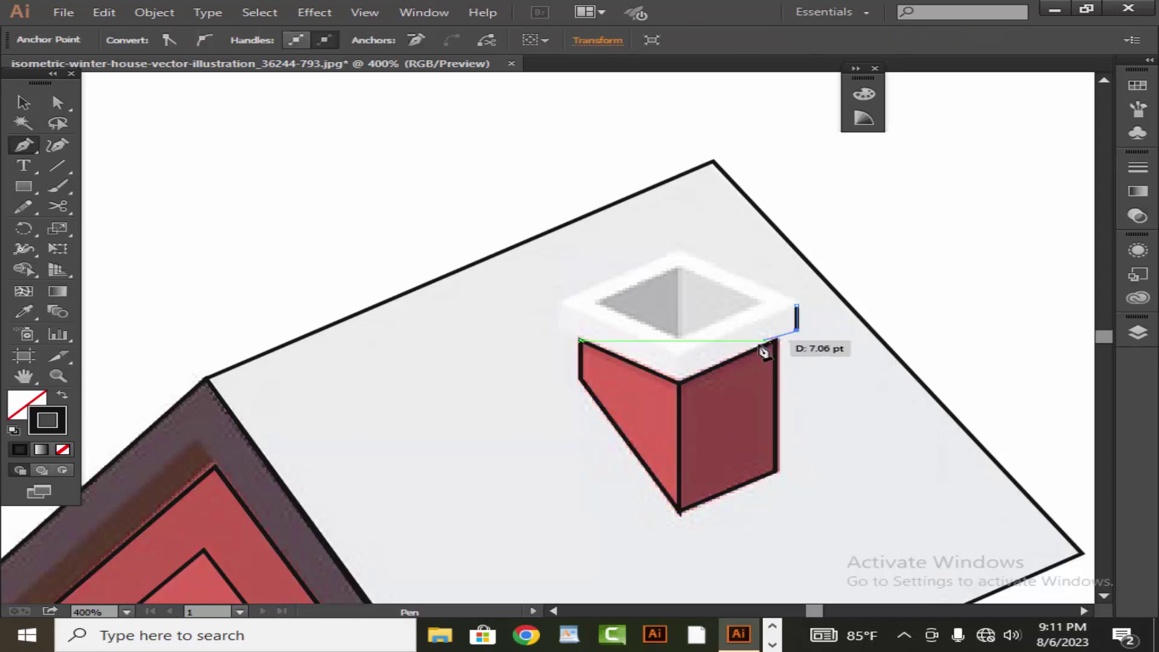
pyautogui.click(678, 382)
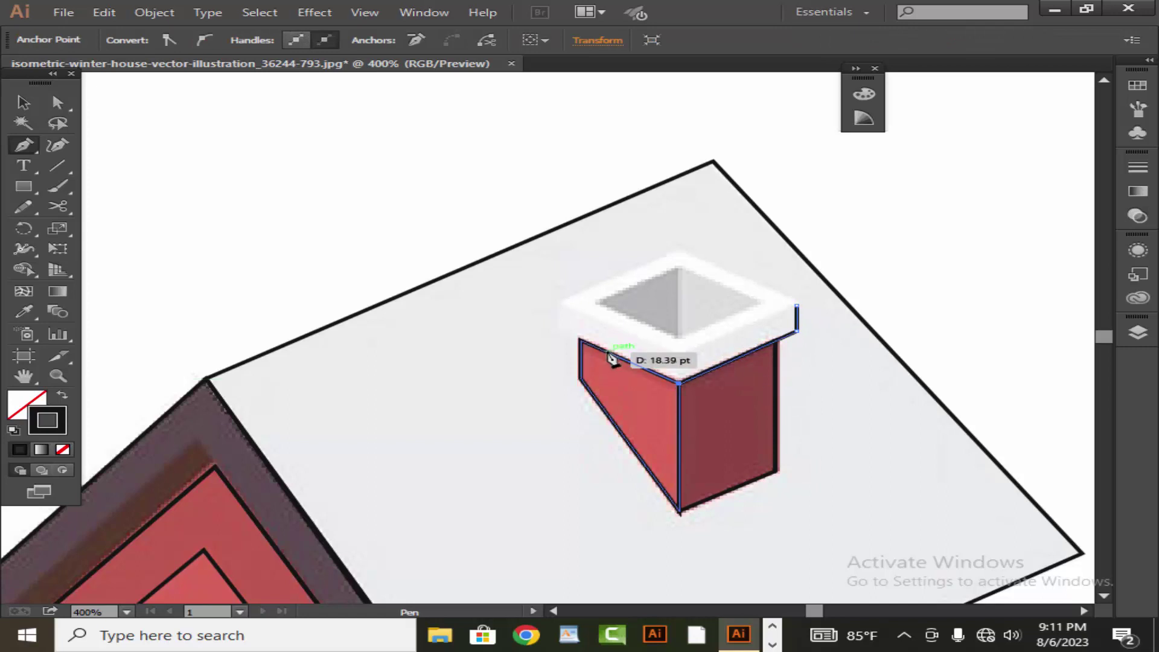
pyautogui.click(555, 324)
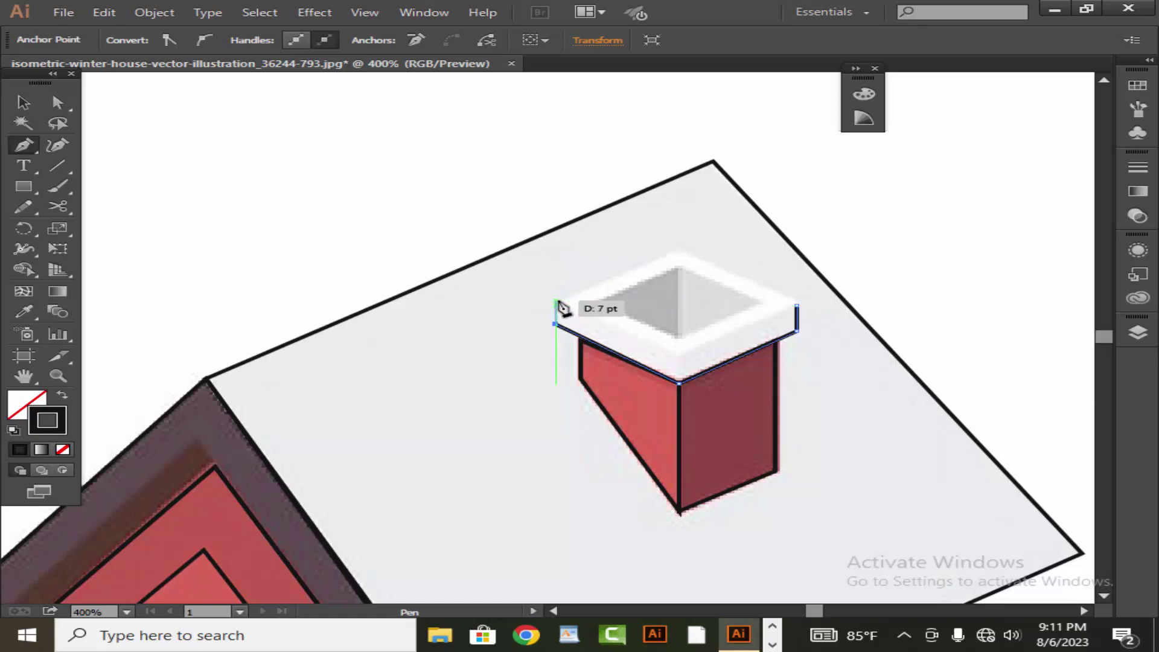
pyautogui.click(556, 301)
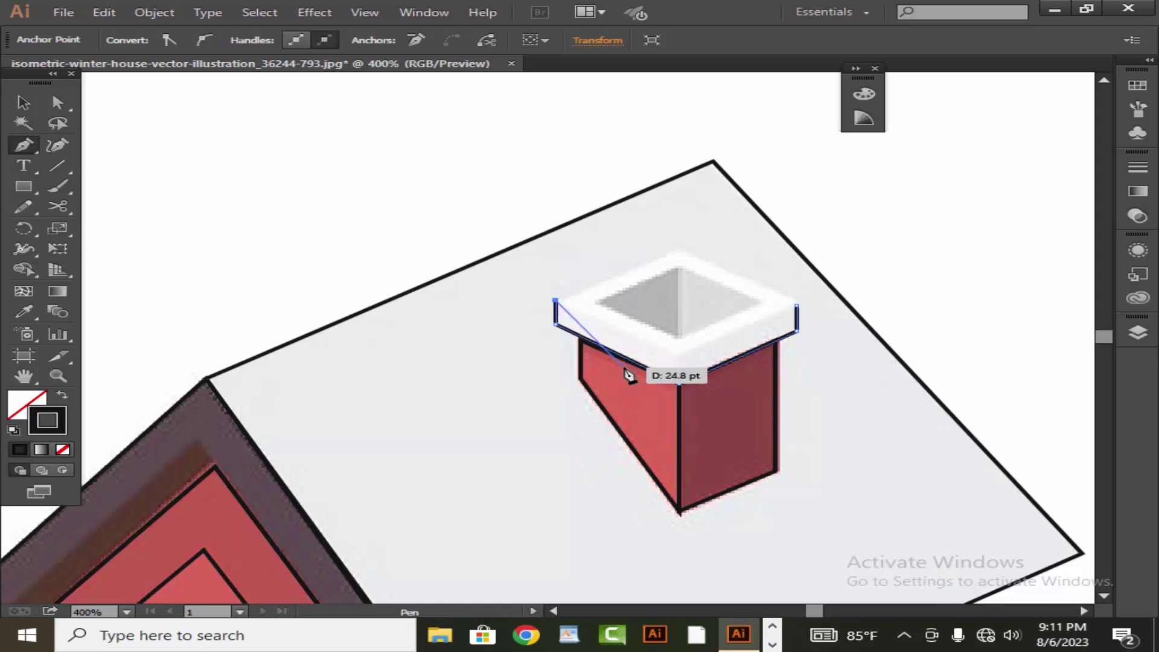
pyautogui.hotkey('ctrl', 'z')
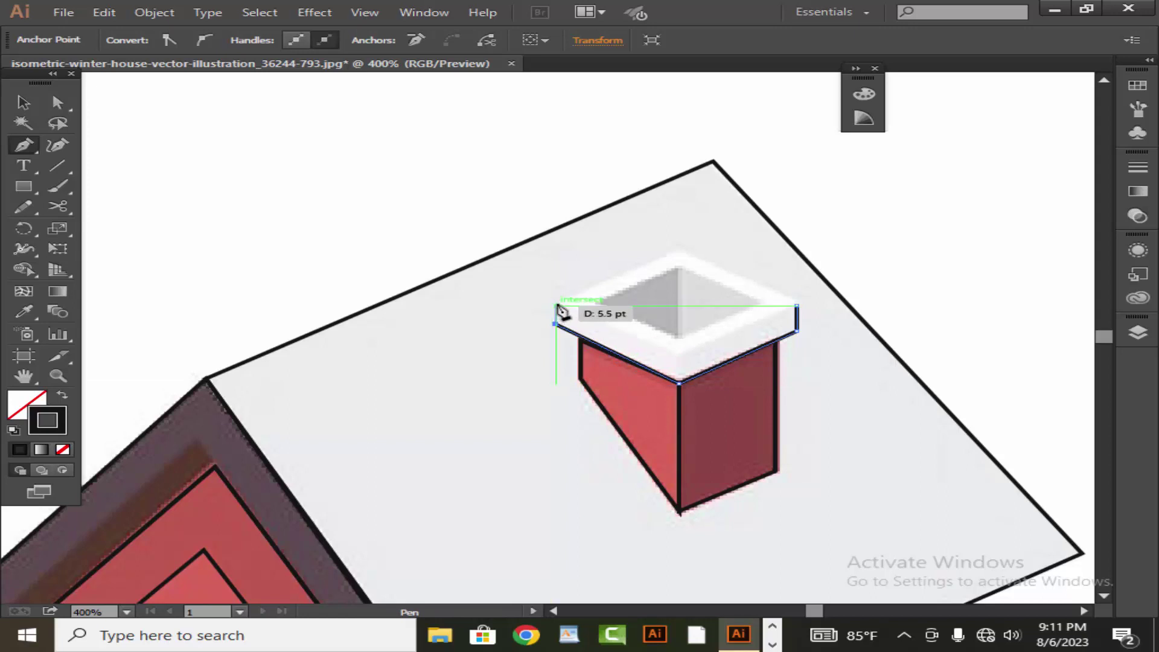
pyautogui.click(555, 306)
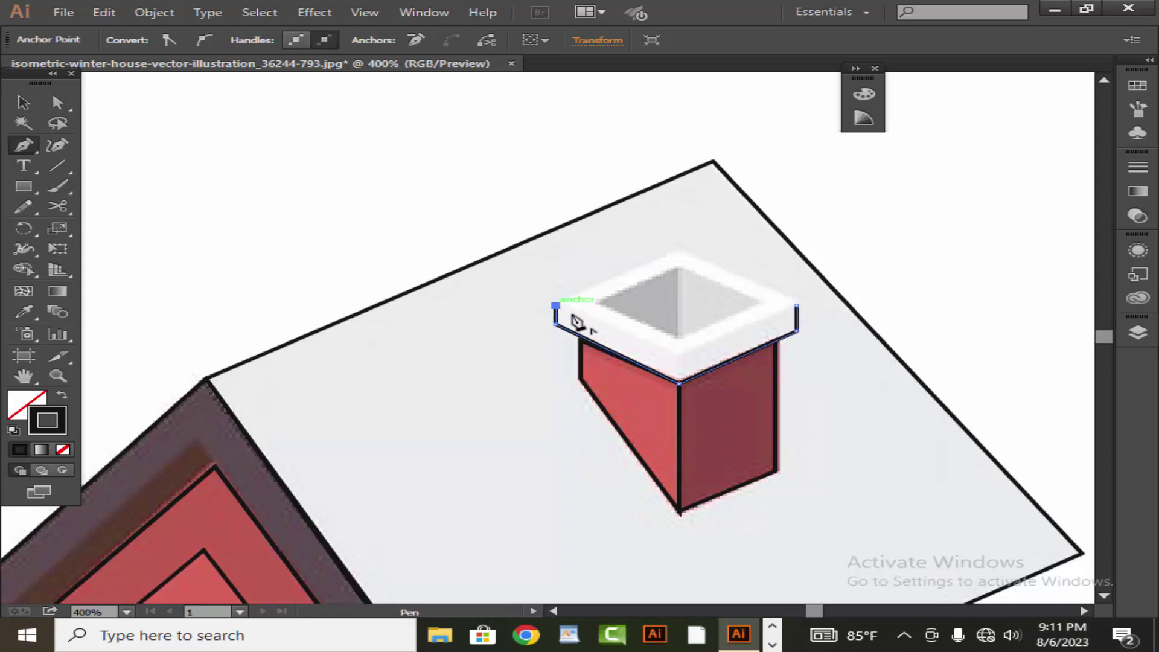
pyautogui.click(676, 354)
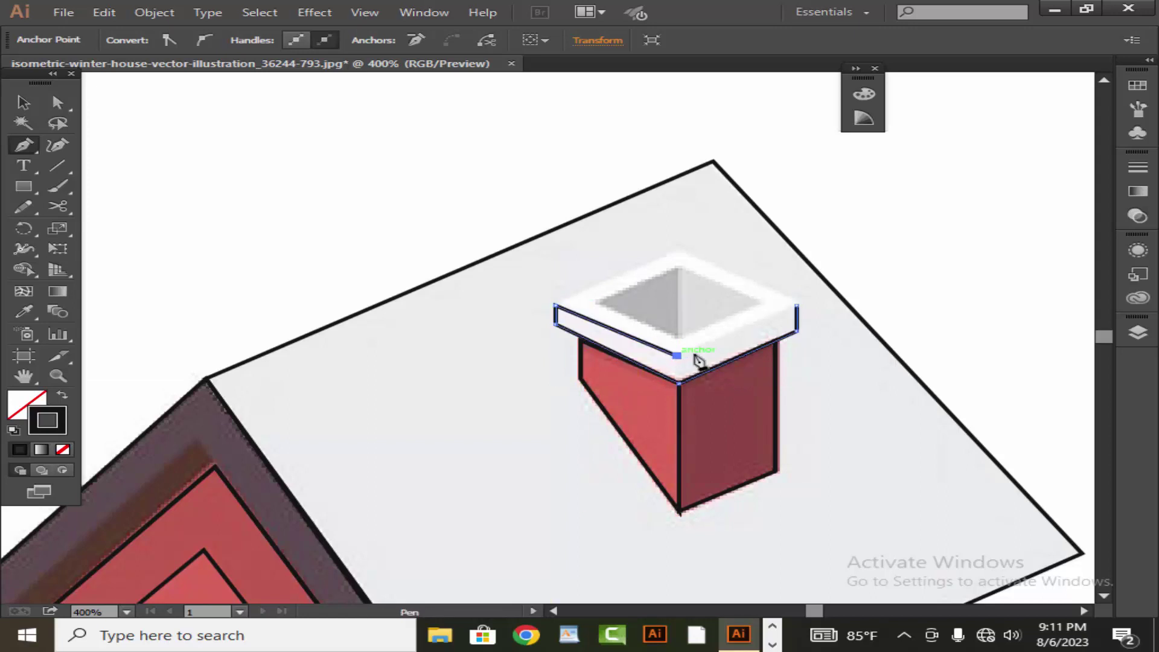
pyautogui.click(797, 306)
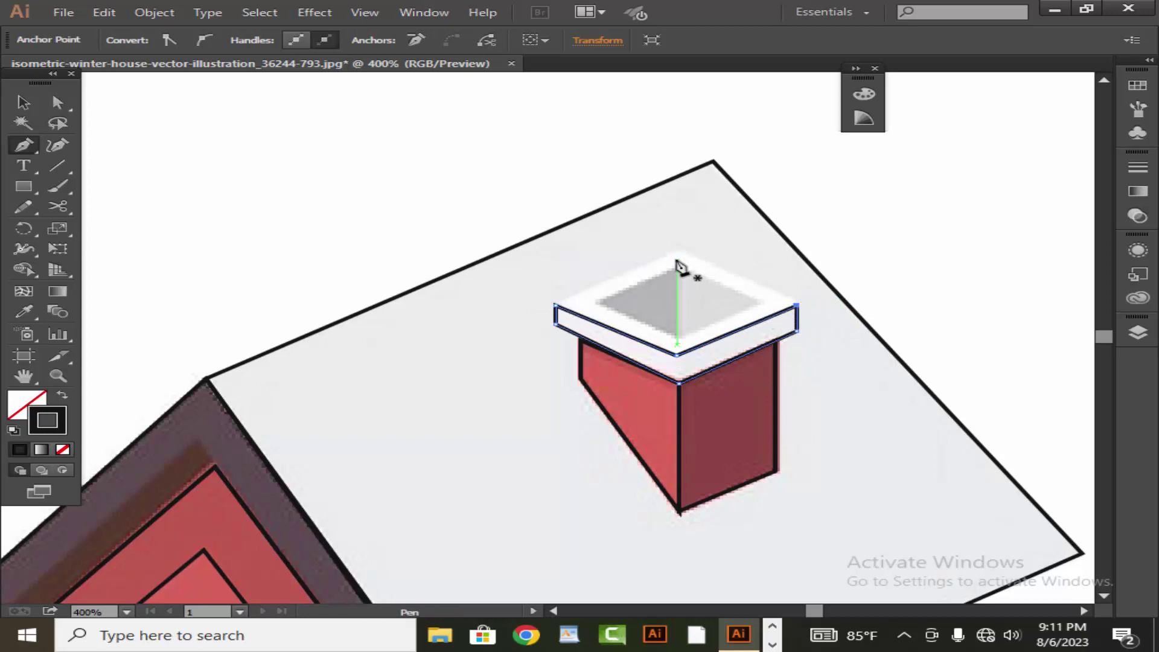
# Step: Trace the outer diamond of the chimney cap's top surface as a closed four-cornered path
pyautogui.click(677, 250)
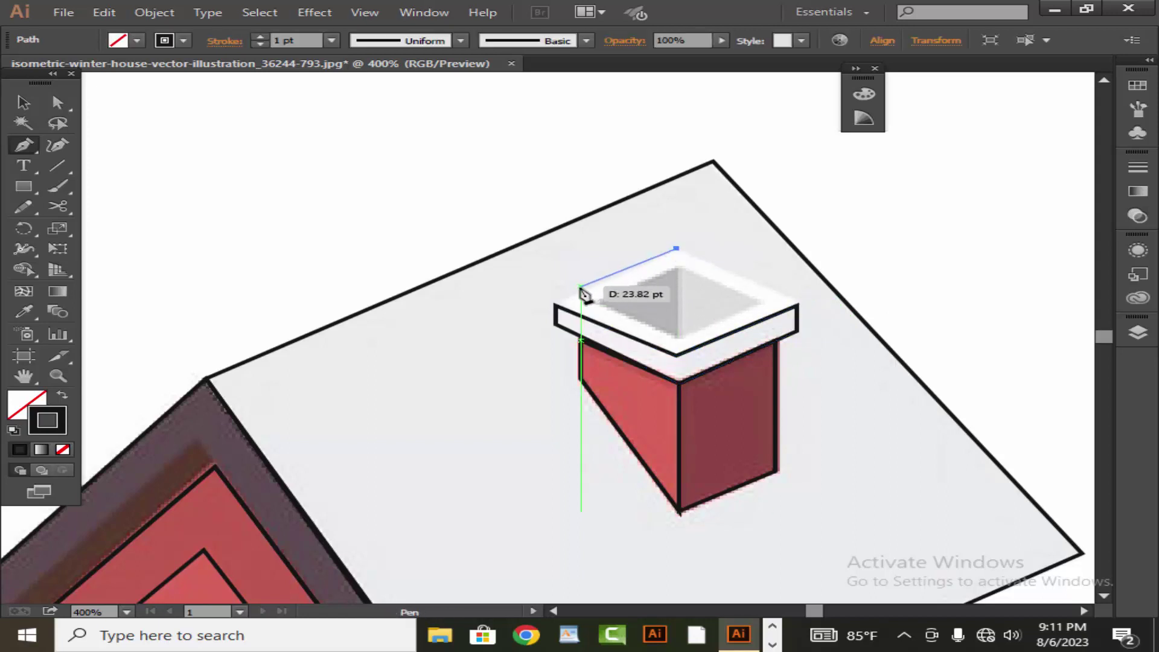
pyautogui.click(555, 306)
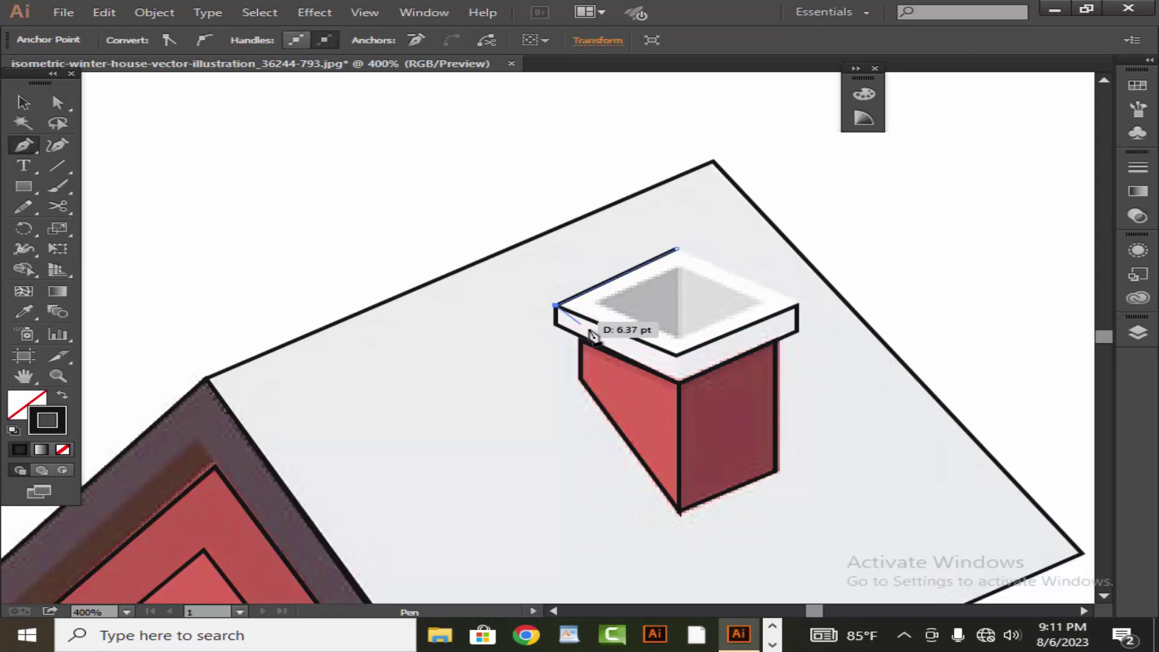
pyautogui.click(676, 355)
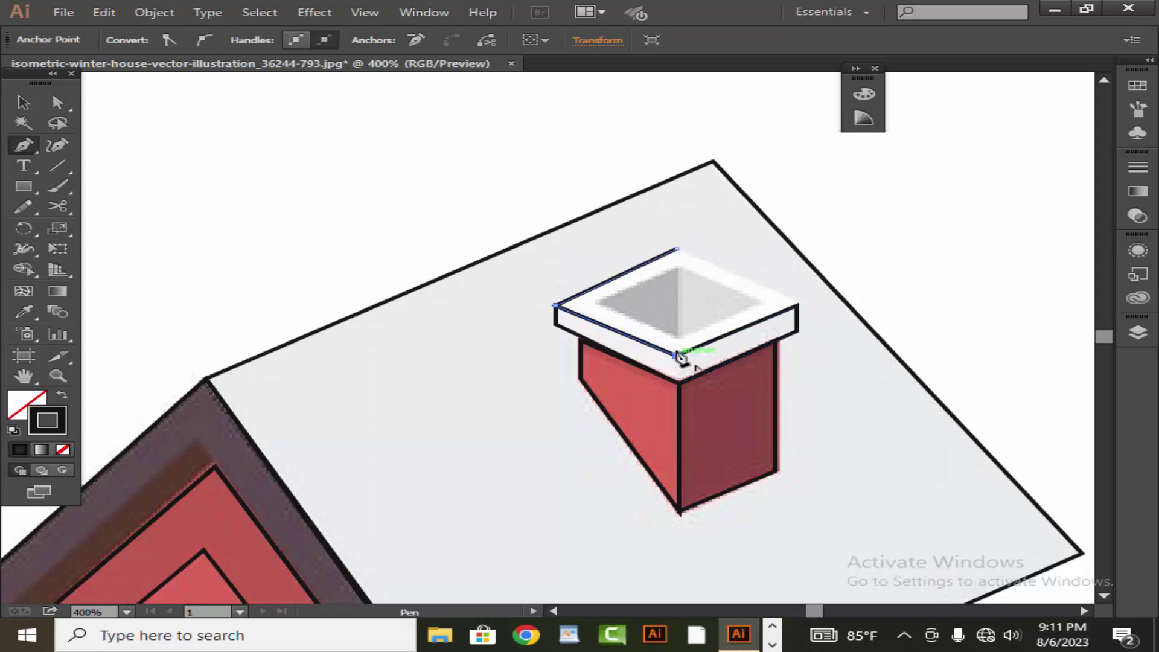
pyautogui.click(795, 306)
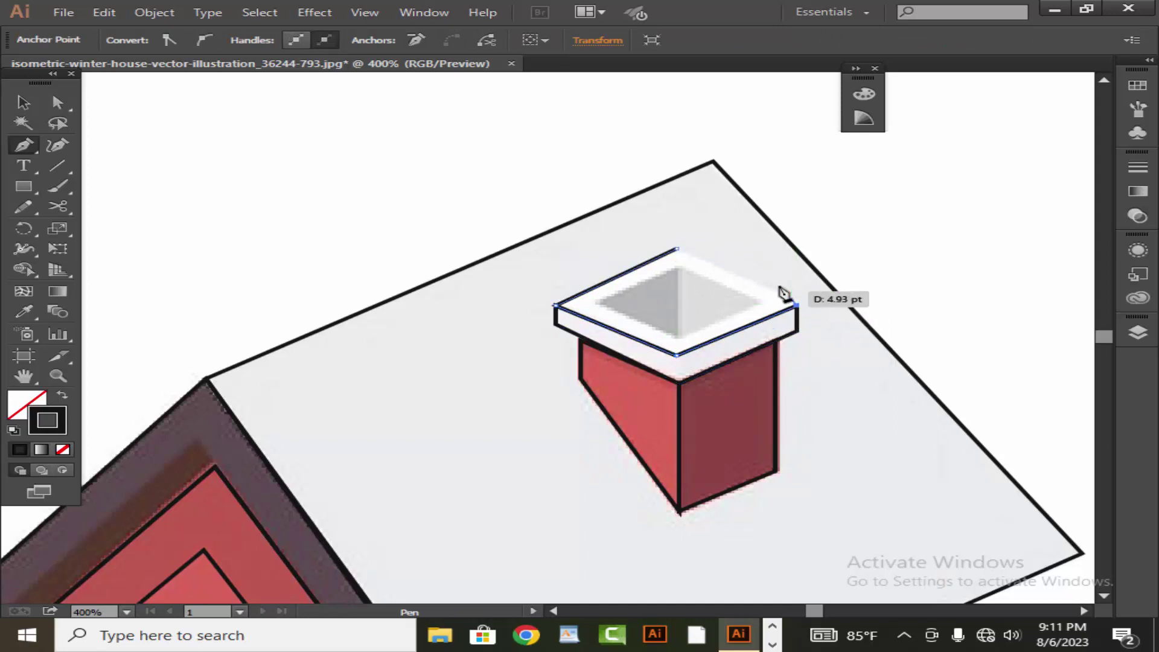
pyautogui.click(678, 249)
# Step: Trace the darker grey half of the chimney opening as a closed triangle
pyautogui.click(679, 270)
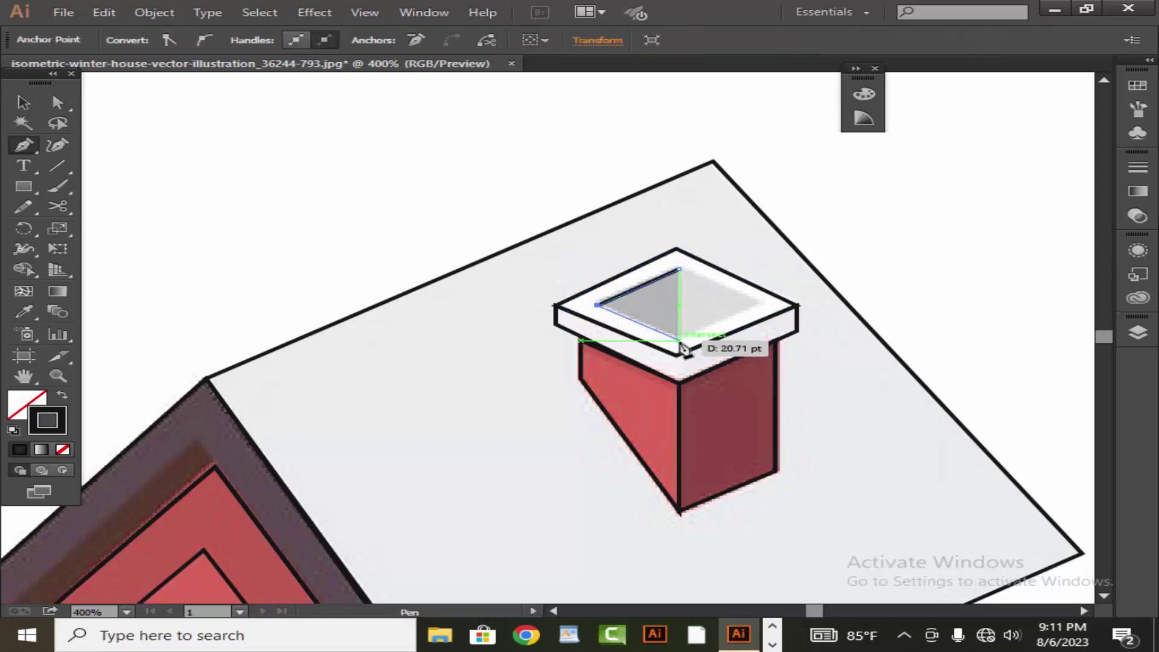
pyautogui.click(680, 343)
pyautogui.click(678, 271)
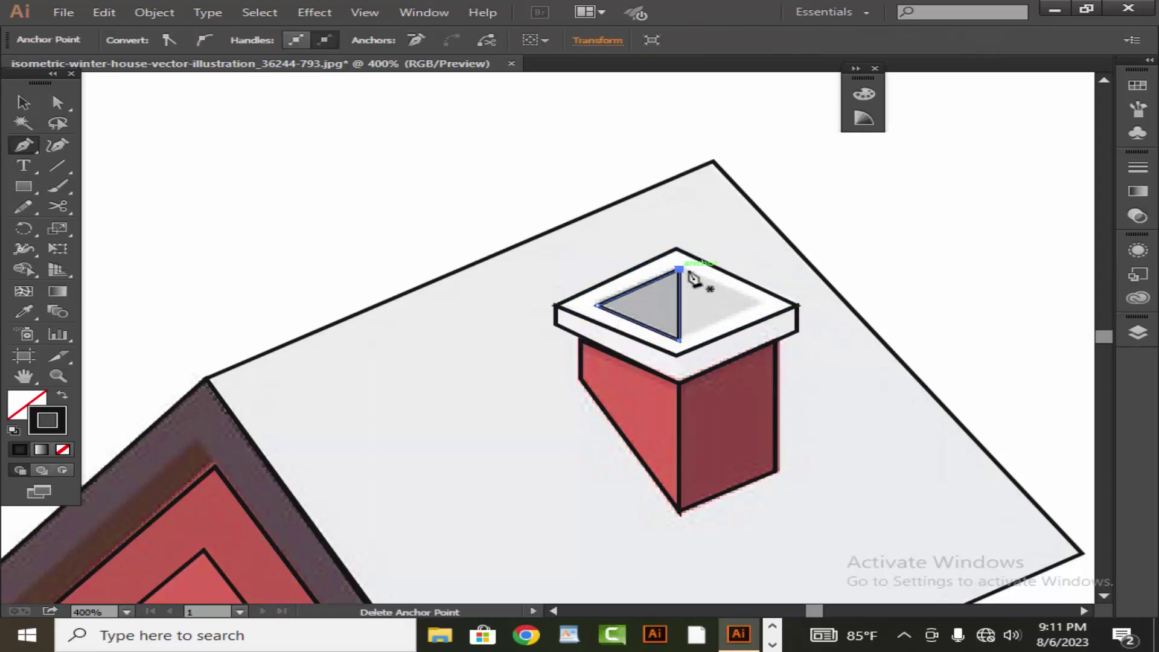
# Step: Trace the lighter grey half of the chimney opening as a closed triangle sharing the opening's vertical centre edge
pyautogui.click(758, 301)
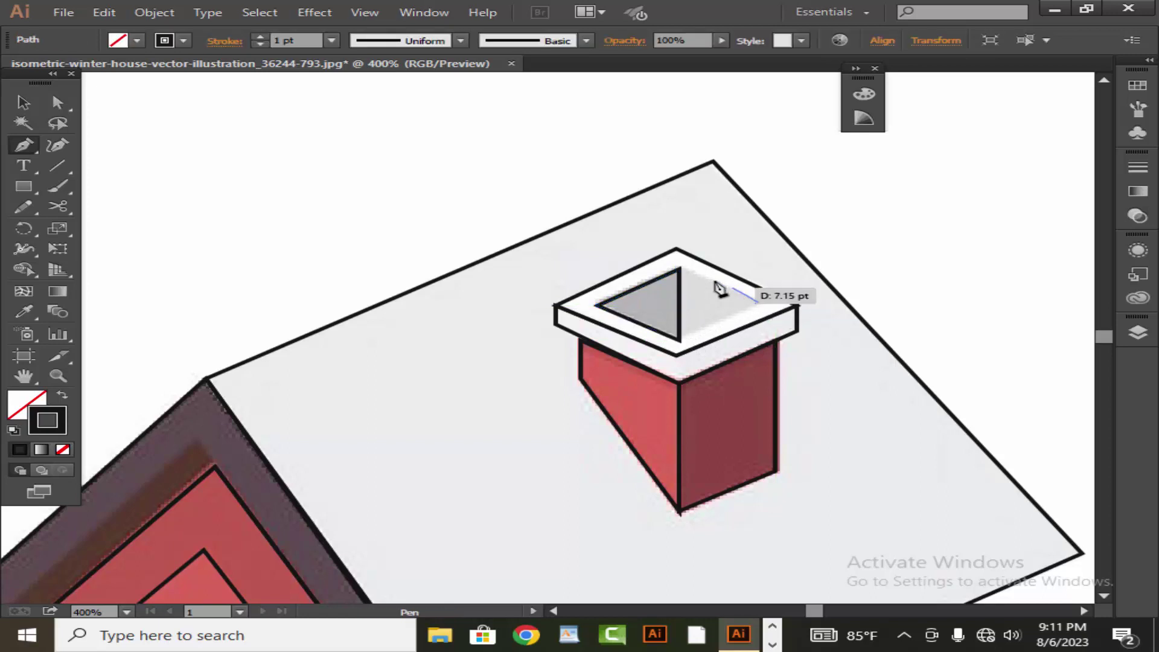
pyautogui.click(679, 270)
pyautogui.click(680, 341)
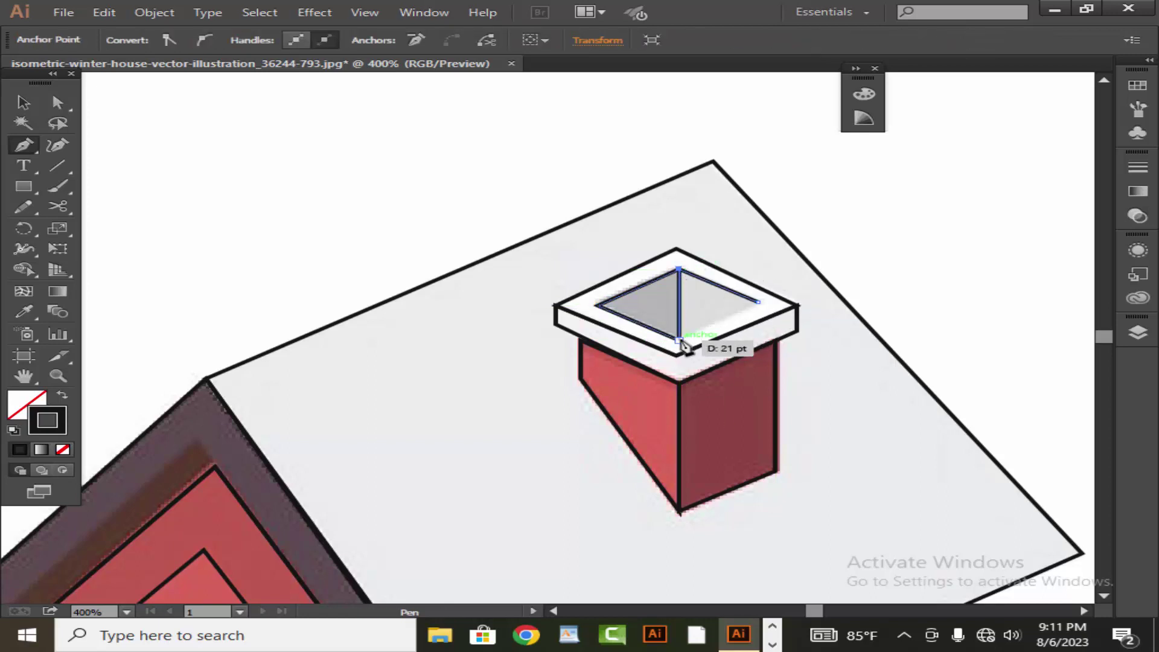
pyautogui.click(759, 302)
# Step: Trace the grey ground shadow beside the house's side wall as a closed five-cornered path with the Pen tool
pyautogui.scroll(-5, 736, 393)
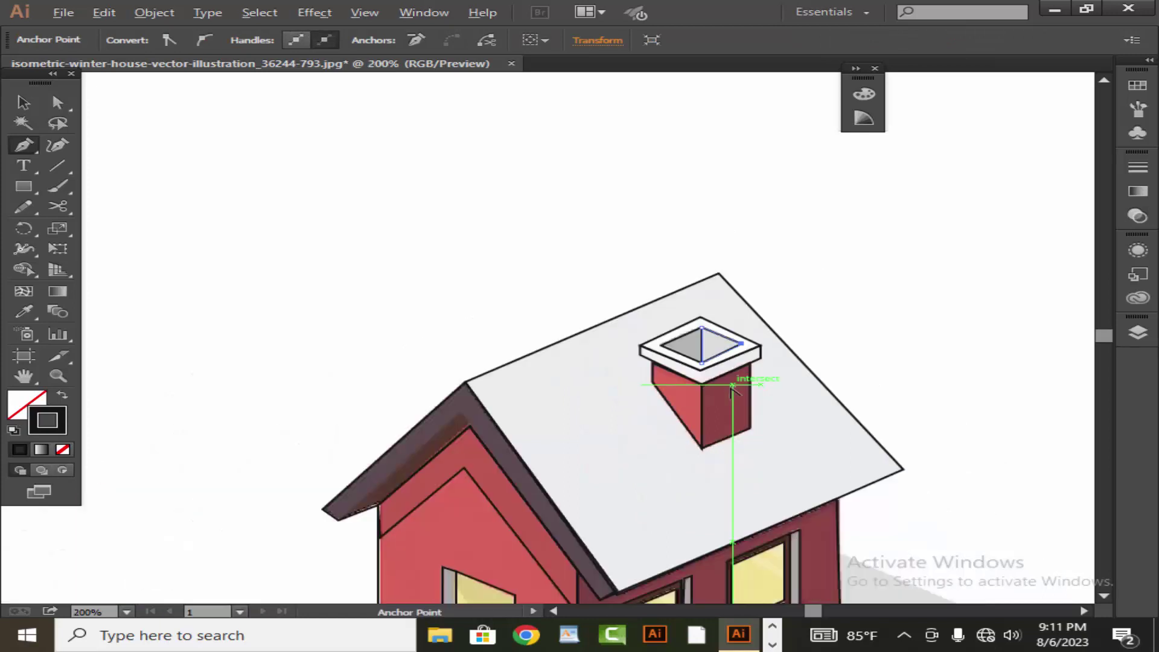
pyautogui.moveTo(738, 394); pyautogui.dragTo(631, 384)
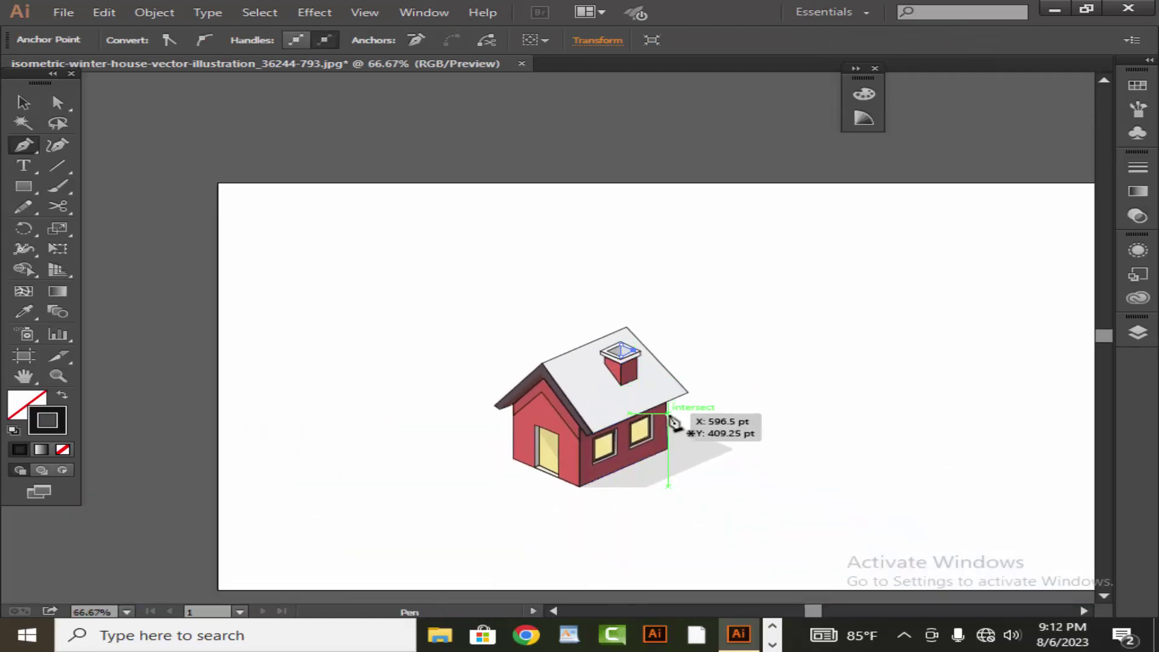
pyautogui.scroll(1, 669, 421)
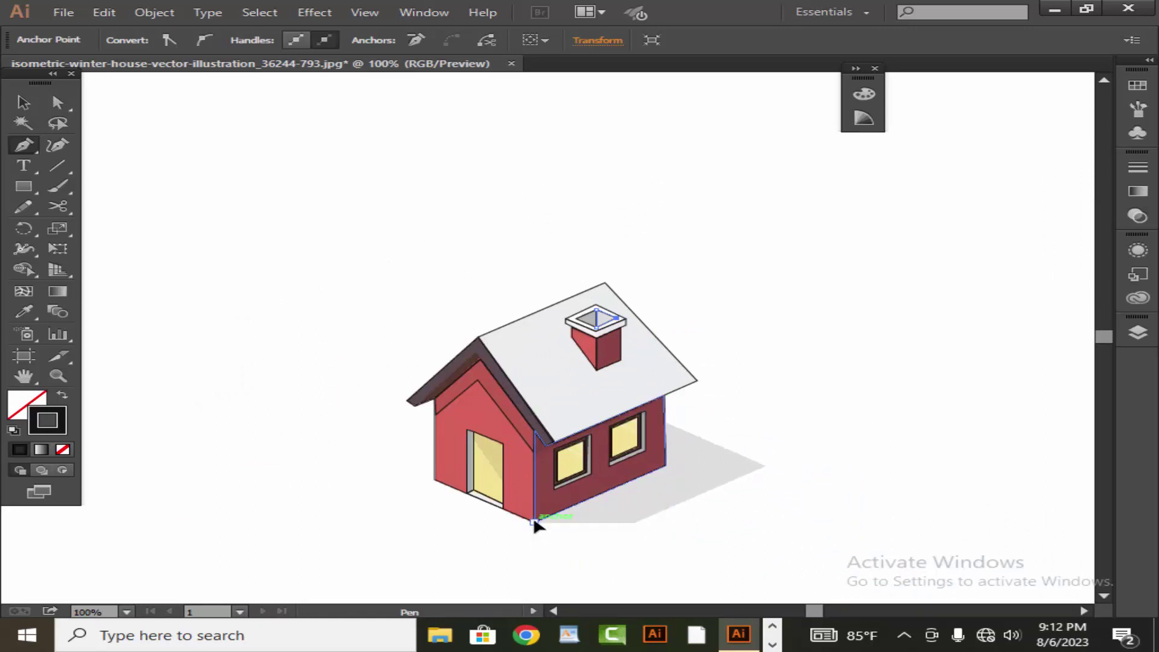
pyautogui.click(534, 521)
pyautogui.click(638, 521)
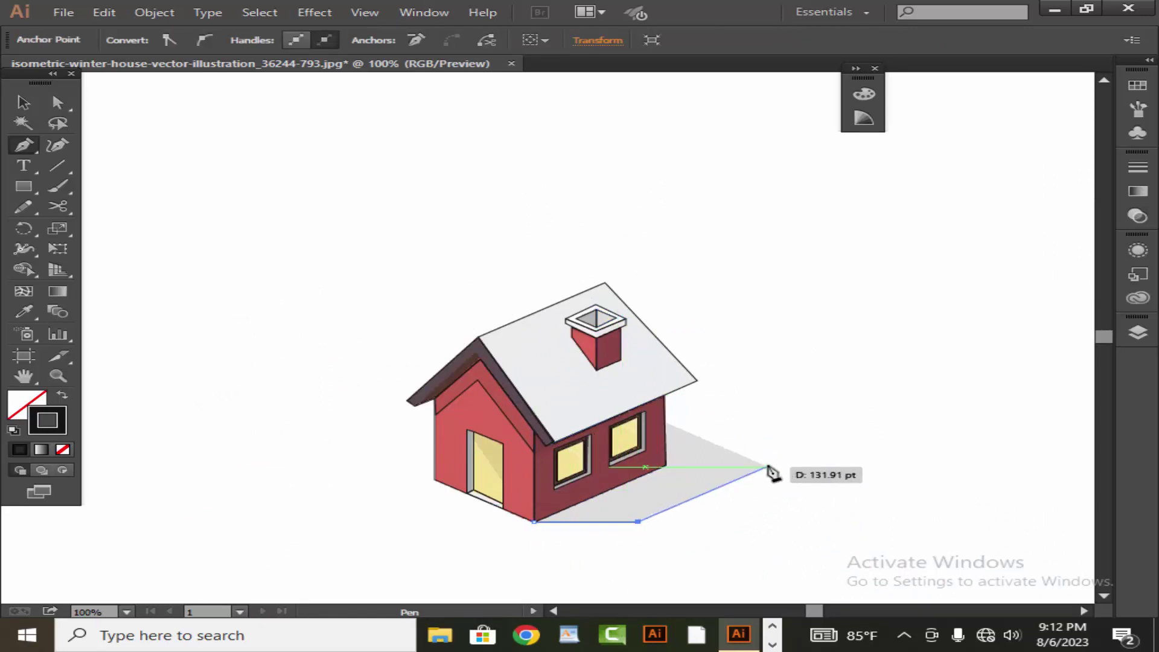
pyautogui.click(766, 466)
pyautogui.click(666, 424)
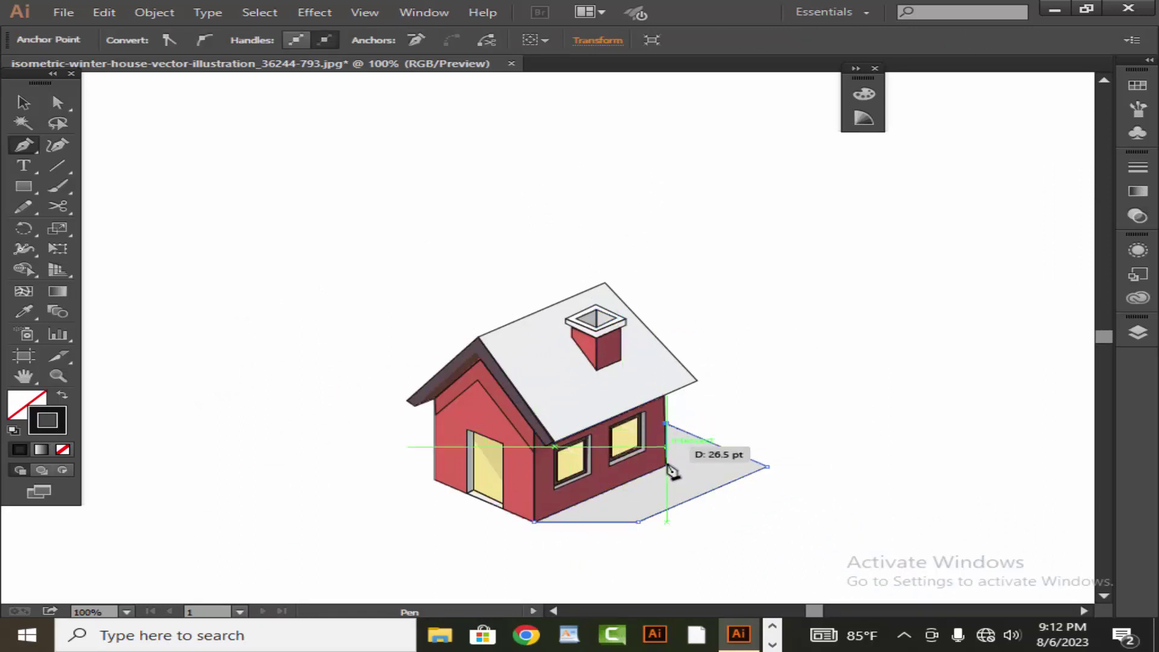
pyautogui.click(665, 465)
pyautogui.click(534, 522)
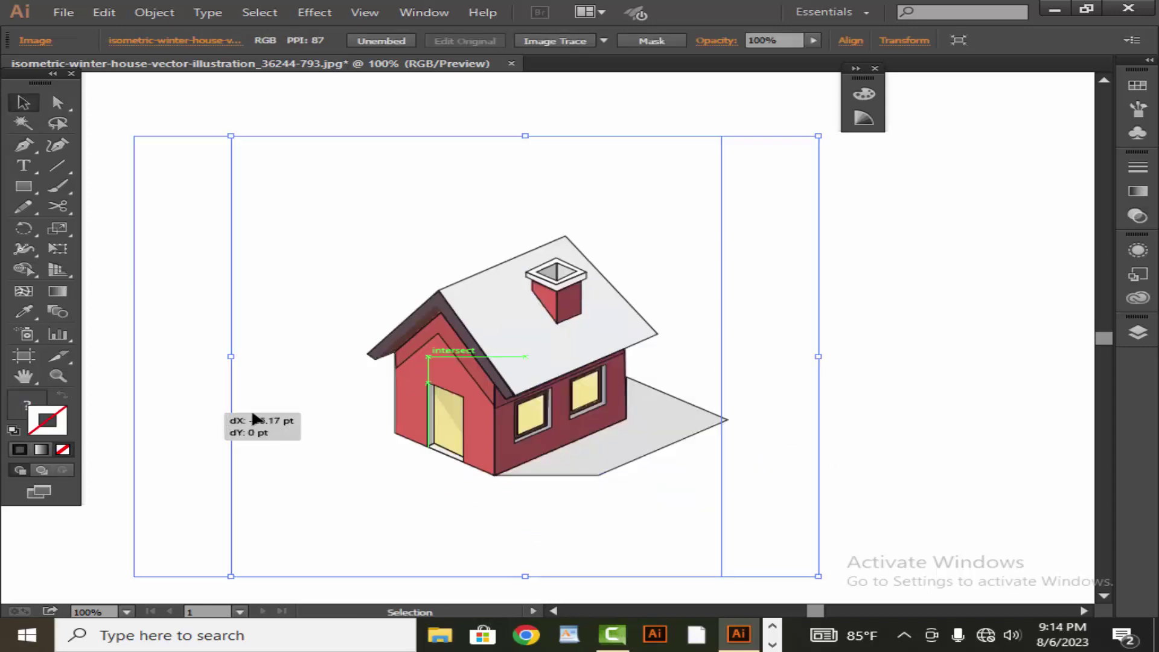
# Step: Move the reference image off the traced outlines and scale it down beside the line drawing
pyautogui.moveTo(289, 414); pyautogui.dragTo(219, 422)
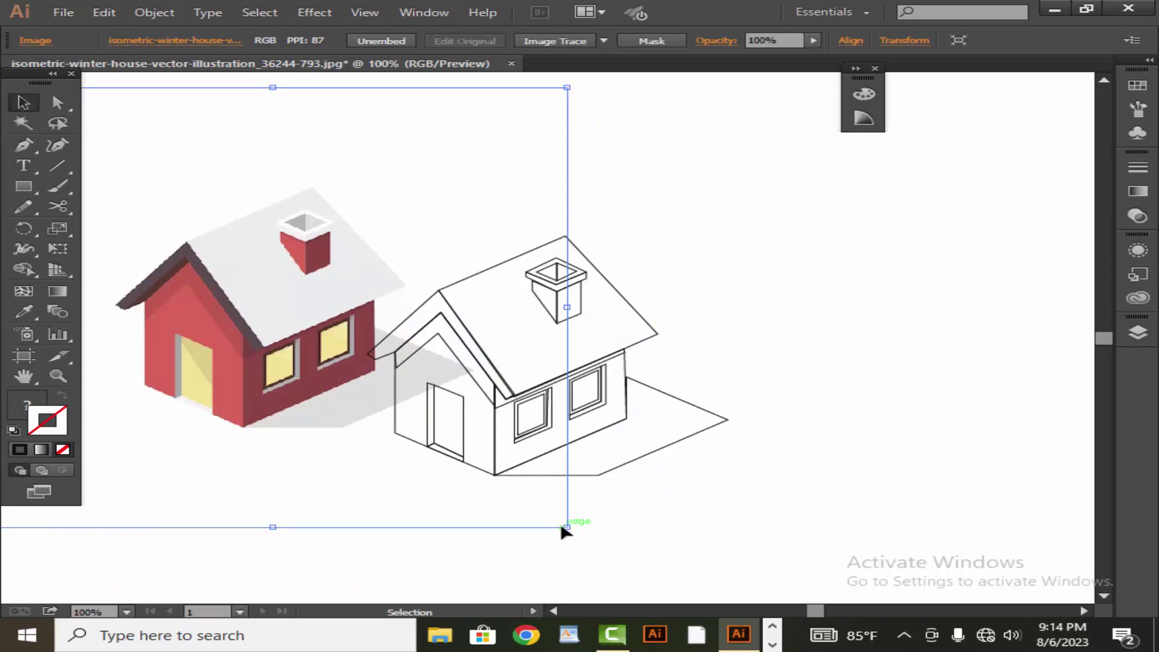
pyautogui.moveTo(564, 526); pyautogui.dragTo(408, 465)
pyautogui.moveTo(316, 378); pyautogui.dragTo(283, 375)
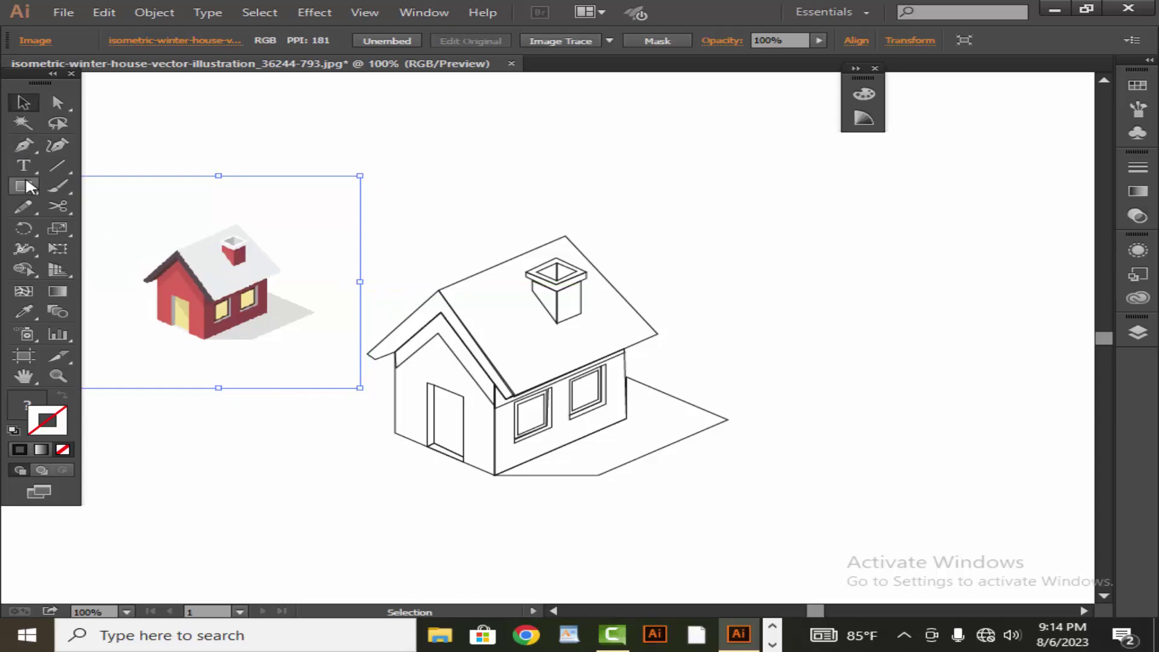
# Step: Fill the large roof panel with the light grey sampled from the reference image's roof using the Eyedropper
pyautogui.click(761, 335)
pyautogui.click(654, 338)
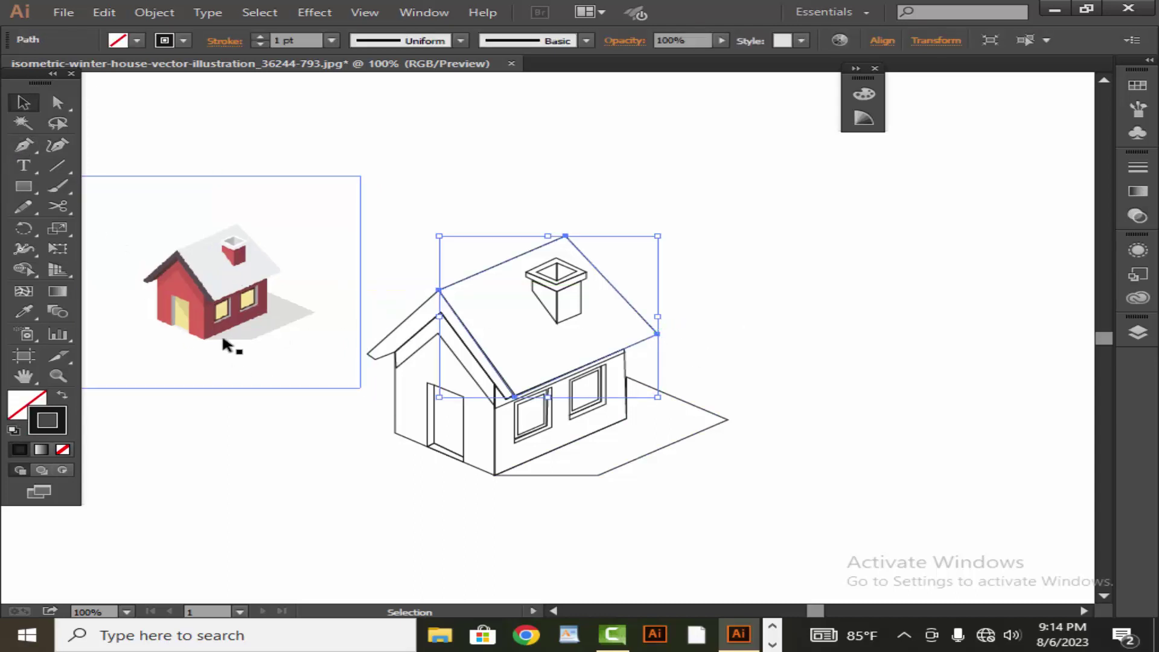
pyautogui.click(24, 311)
pyautogui.click(222, 273)
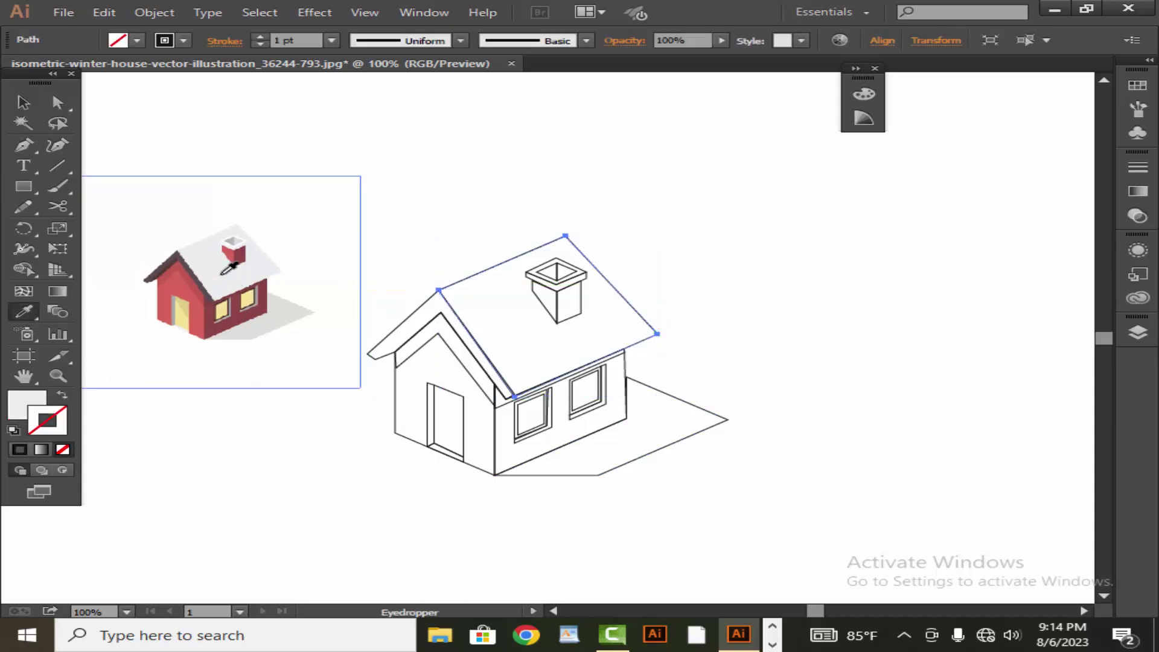
pyautogui.click(23, 103)
pyautogui.click(293, 194)
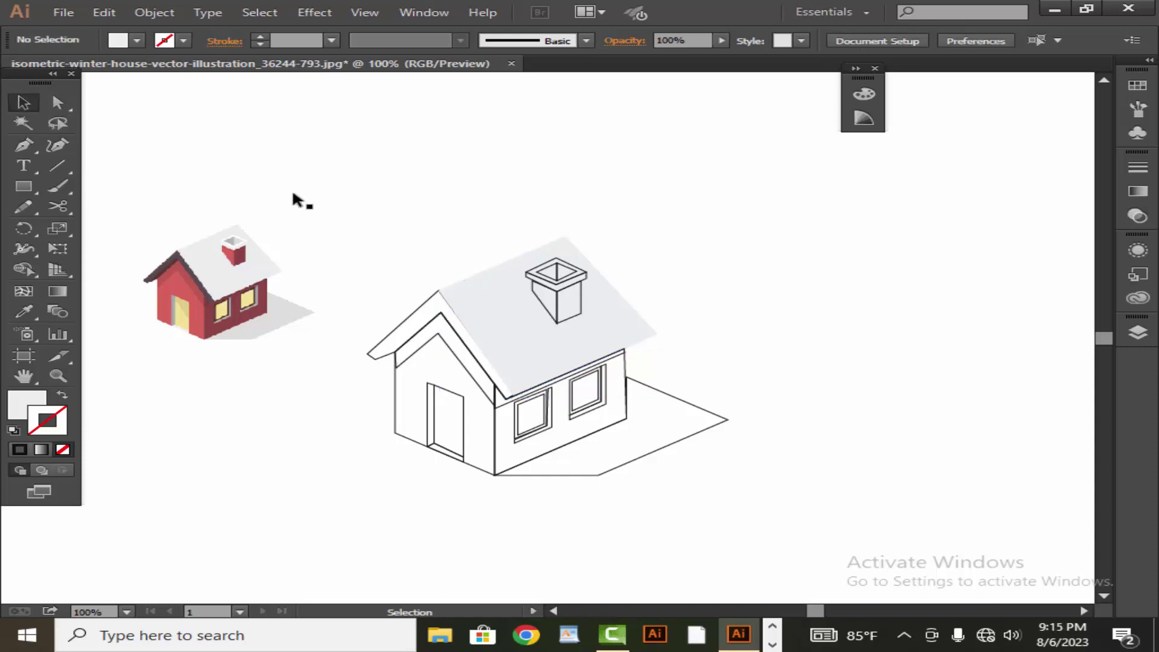
# Step: Fill the roof's front gable edge with the dark purple-brown sampled from the reference image using the Eyedropper
pyautogui.click(407, 329)
pyautogui.click(24, 312)
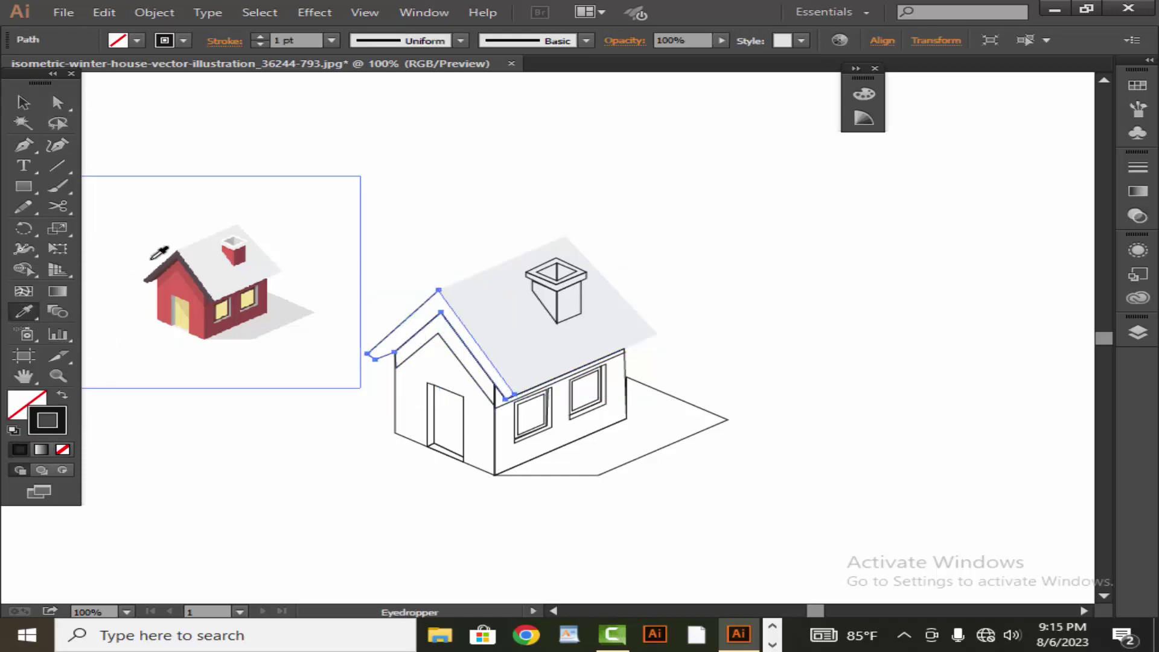
pyautogui.click(170, 266)
pyautogui.click(23, 102)
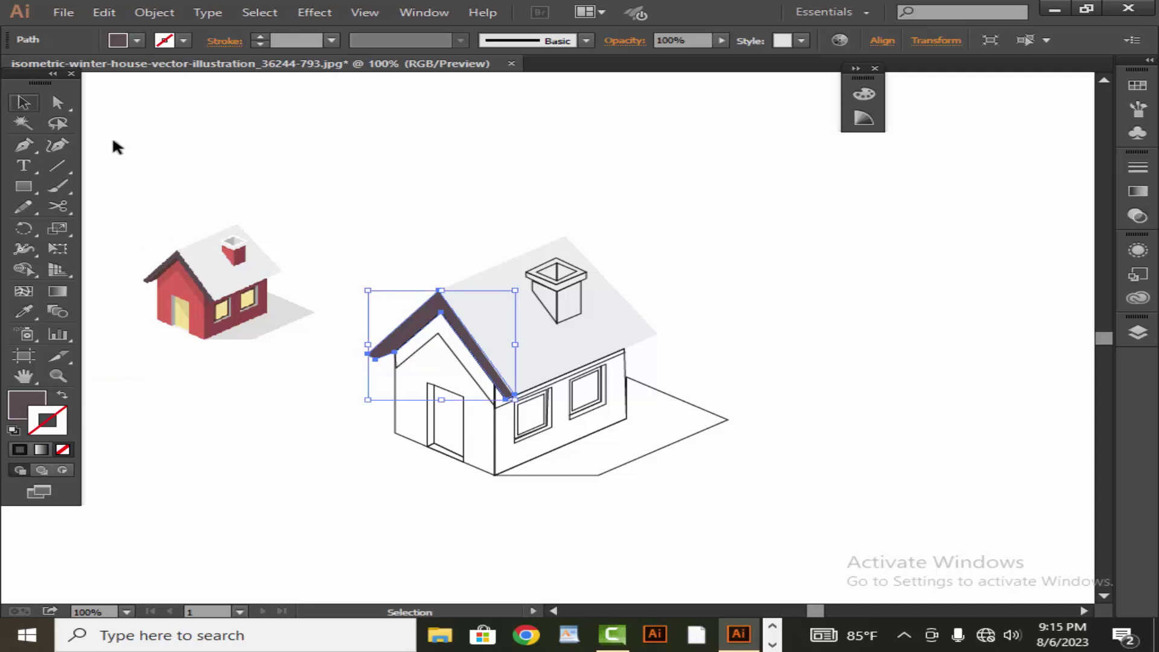
pyautogui.click(120, 153)
# Step: Fill the shadow strip beneath the gable edge with the darker red sampled from the reference image's front wall
pyautogui.click(404, 361)
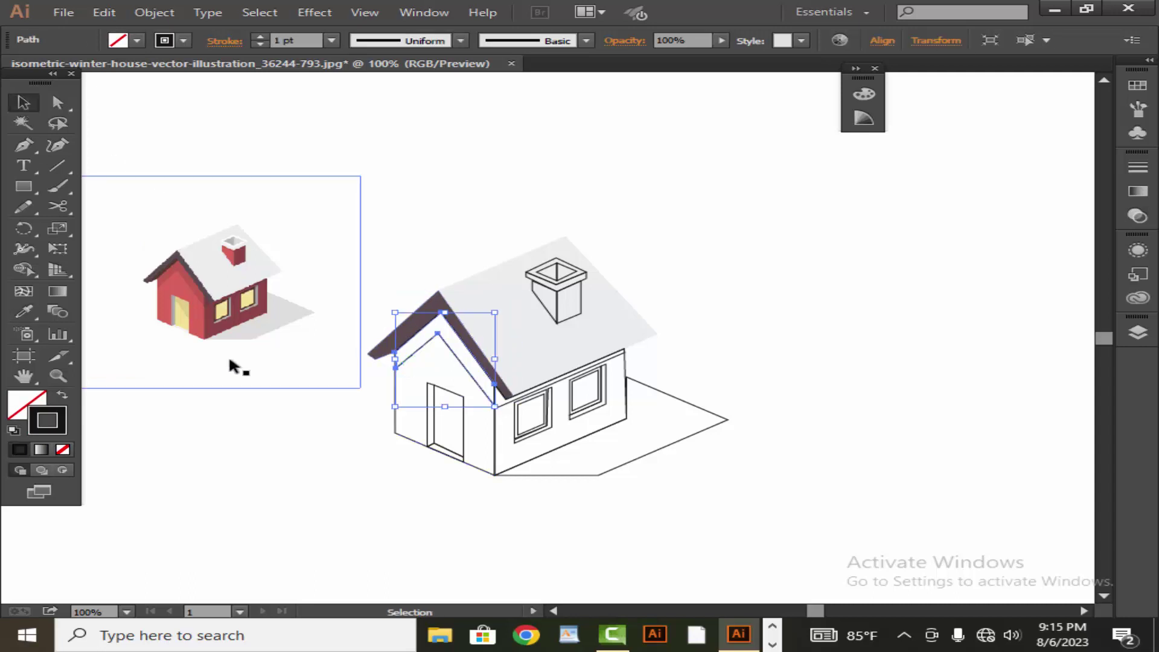
pyautogui.click(24, 311)
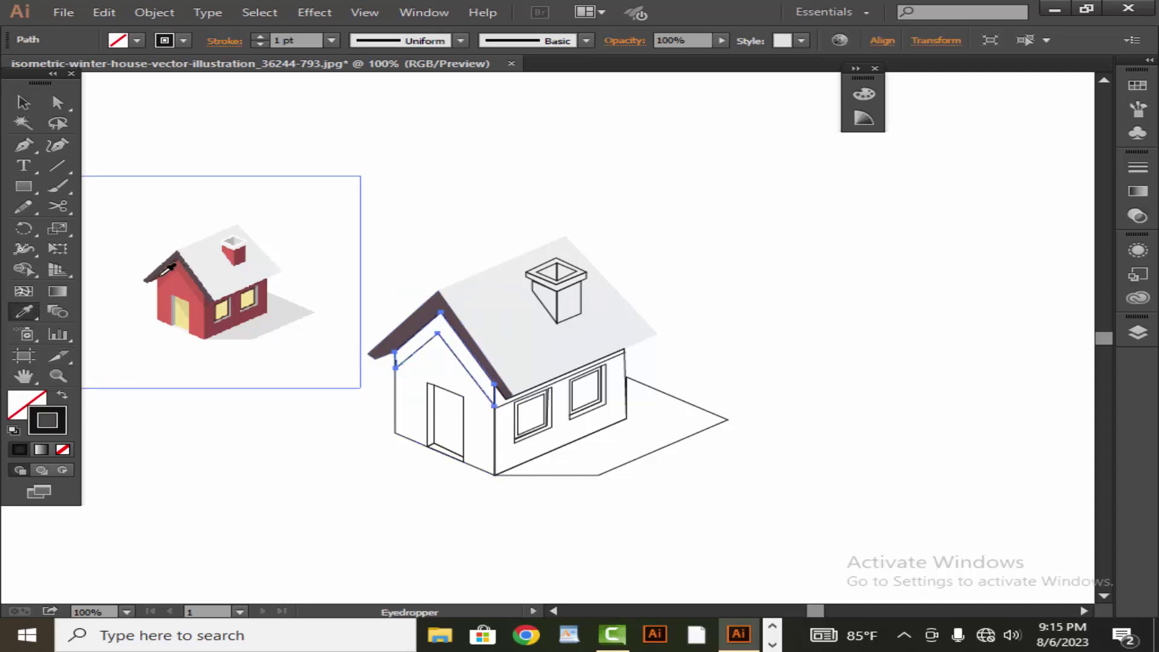
pyautogui.click(163, 273)
pyautogui.click(23, 102)
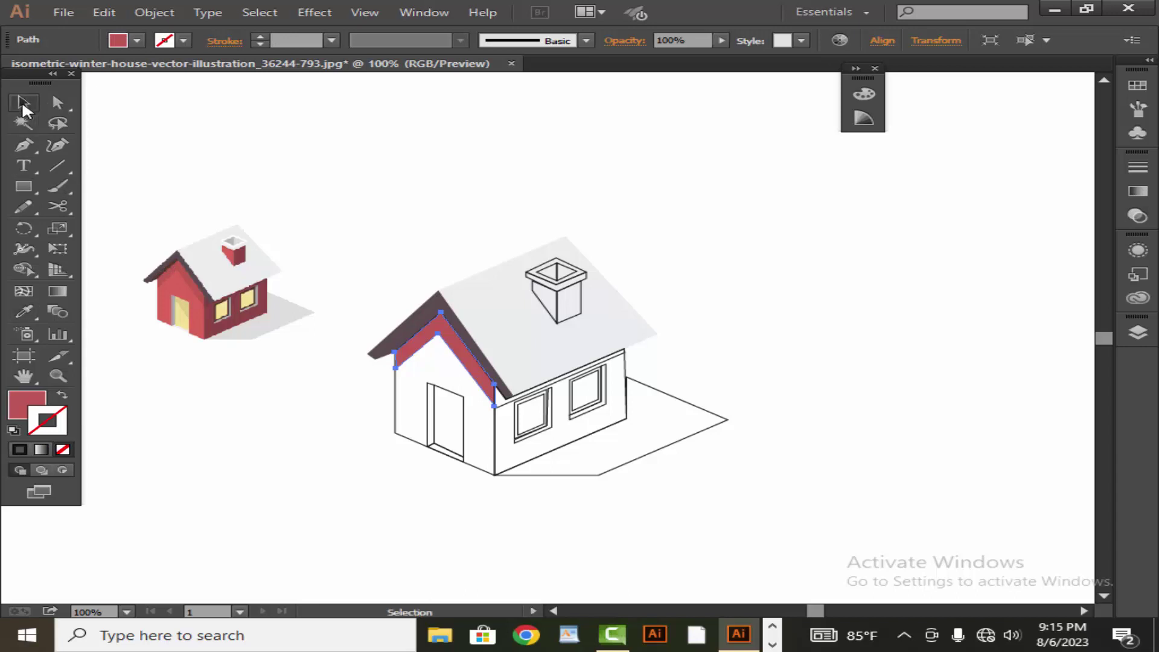
pyautogui.click(161, 153)
# Step: Fill the house's front wall with the lighter red sampled from the reference image
pyautogui.click(398, 418)
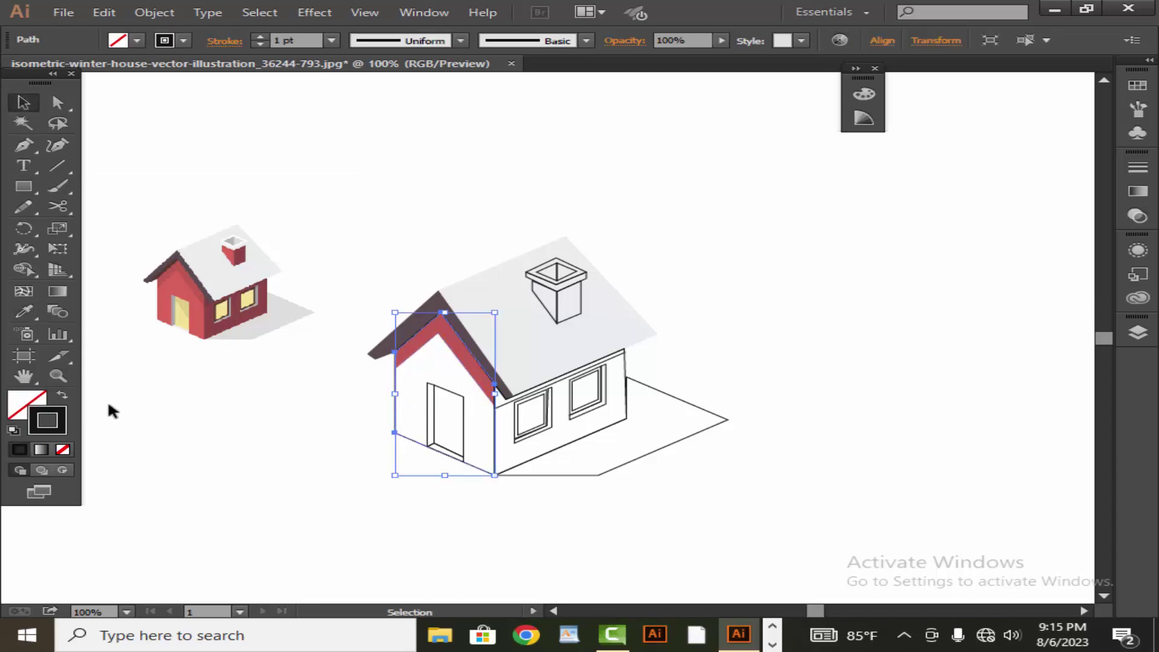
pyautogui.click(23, 311)
pyautogui.click(158, 289)
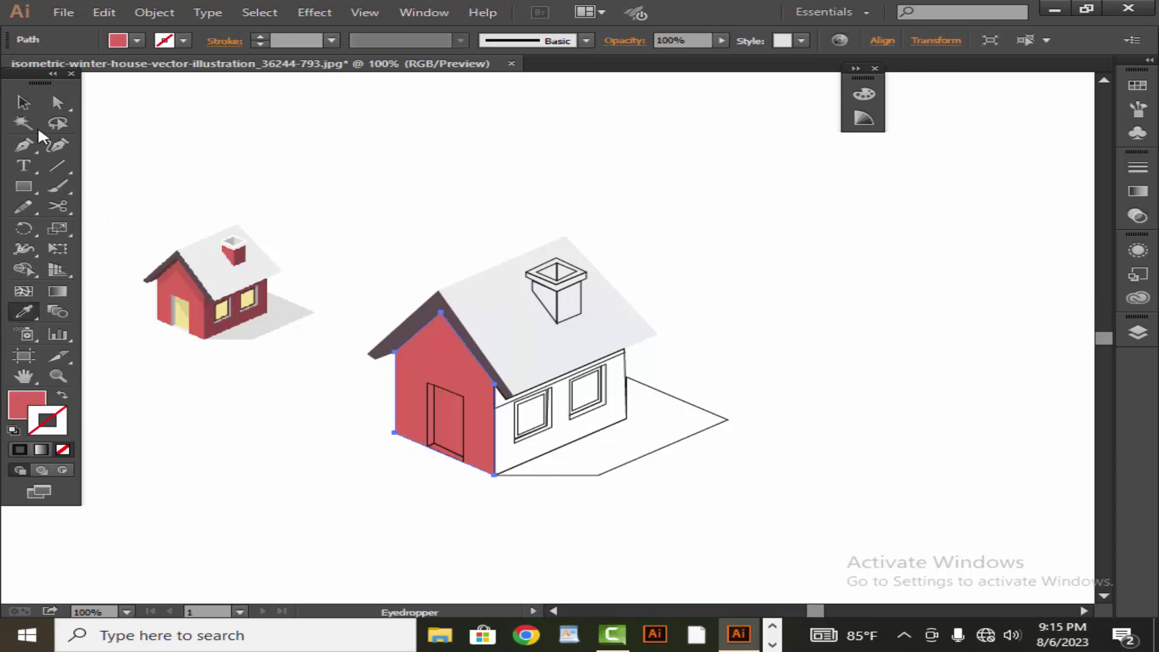
pyautogui.click(27, 107)
pyautogui.click(153, 145)
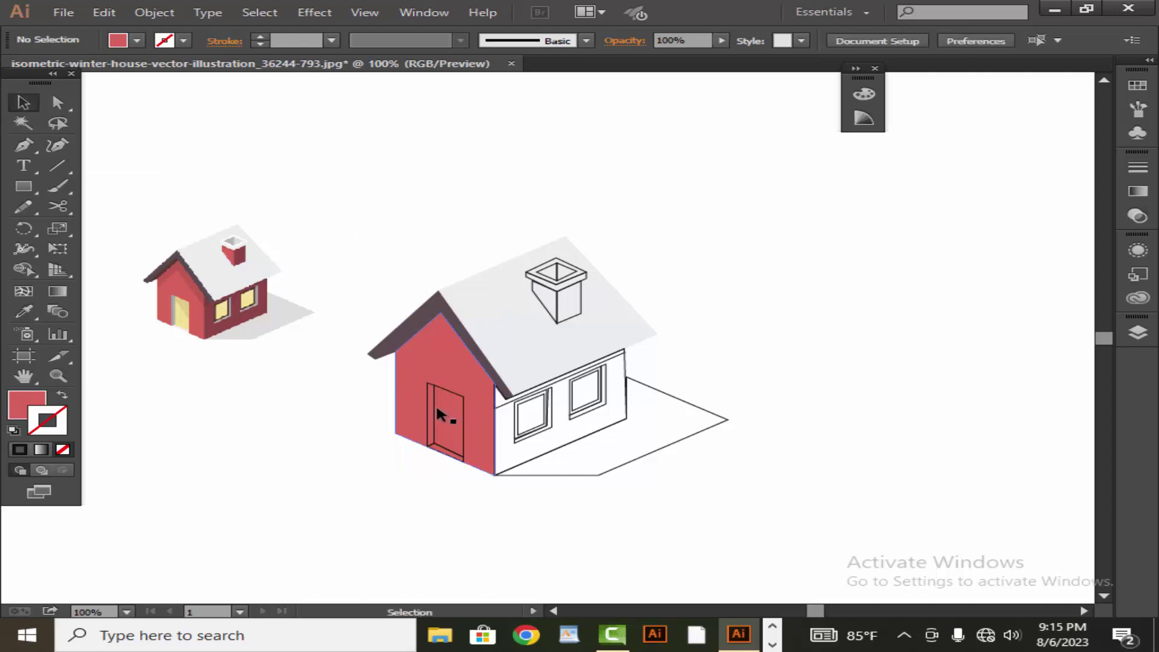
# Step: Fill the door panel with the pale yellow sampled from the reference image's door
pyautogui.click(438, 411)
pyautogui.click(23, 312)
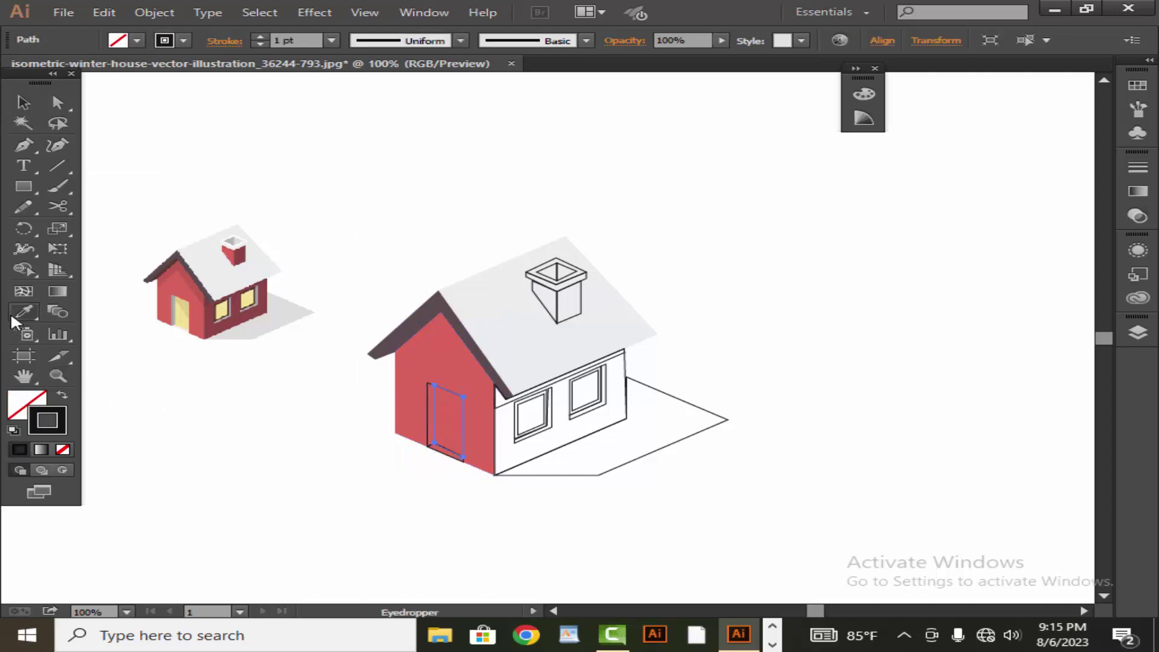
pyautogui.click(184, 314)
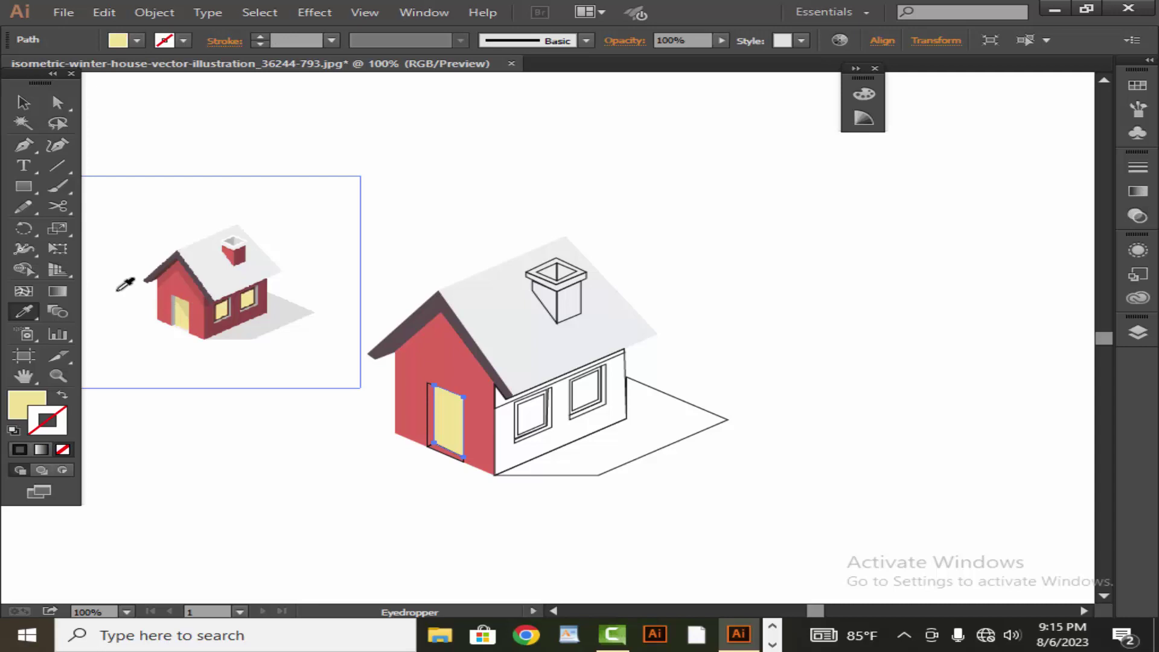
pyautogui.click(23, 102)
pyautogui.click(166, 147)
# Step: Fill the narrow vertical door jamb with the grey sampled from the reference image's door frame
pyautogui.click(430, 416)
pyautogui.press('i')
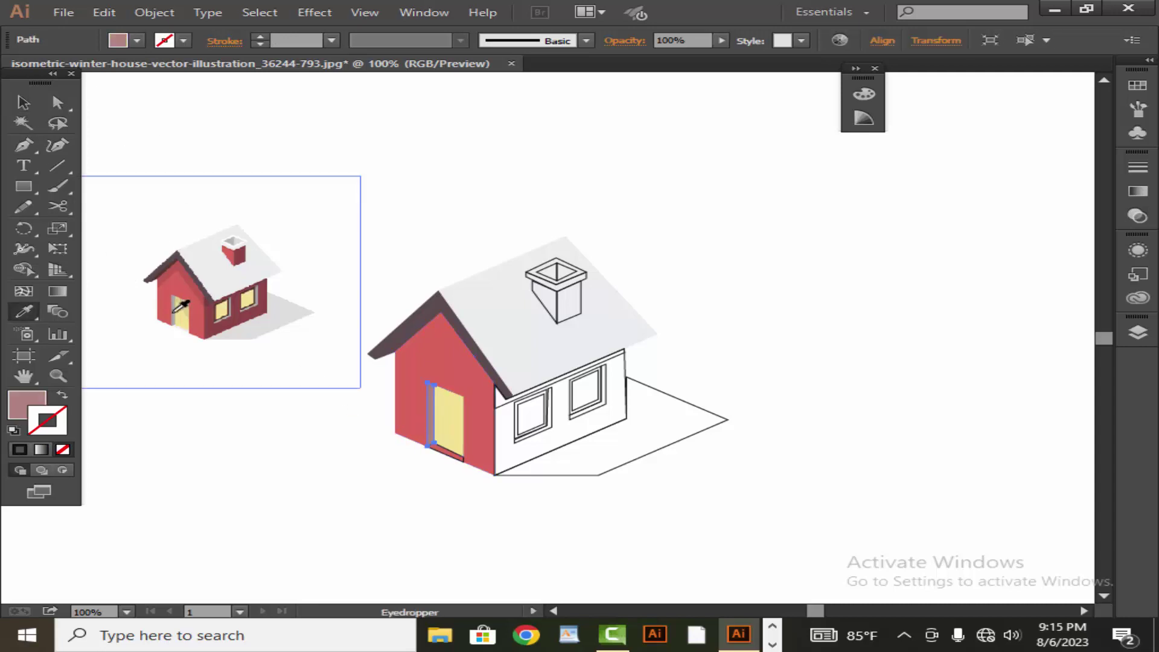
pyautogui.click(175, 308)
pyautogui.click(23, 103)
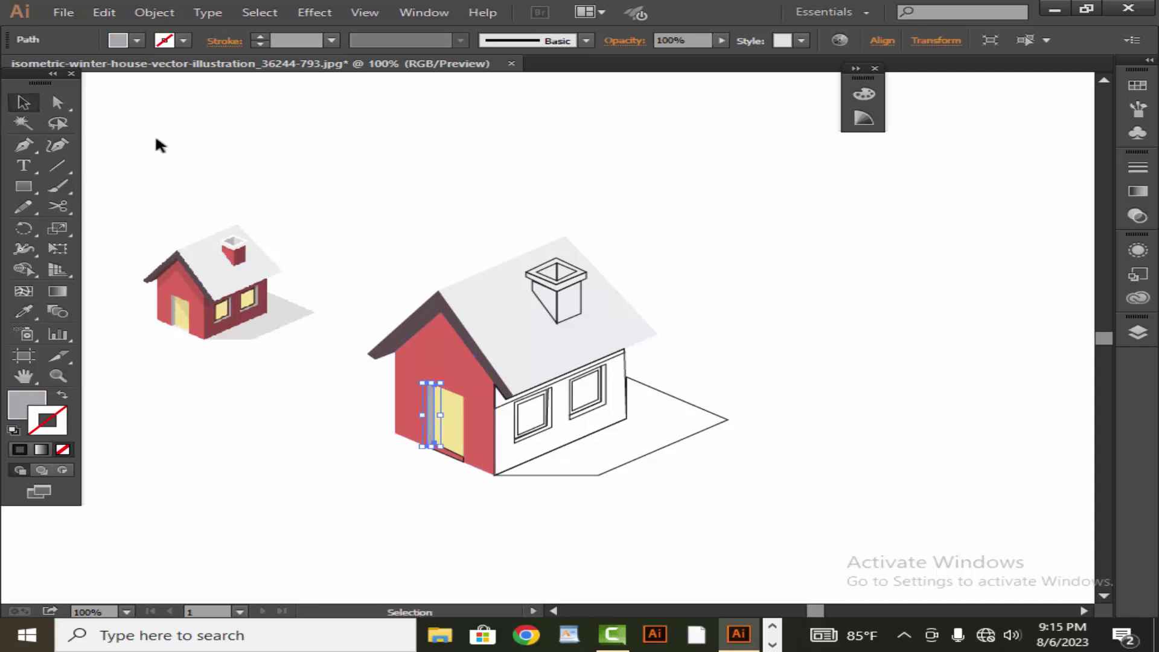
pyautogui.moveTo(85, 175); pyautogui.dragTo(359, 386)
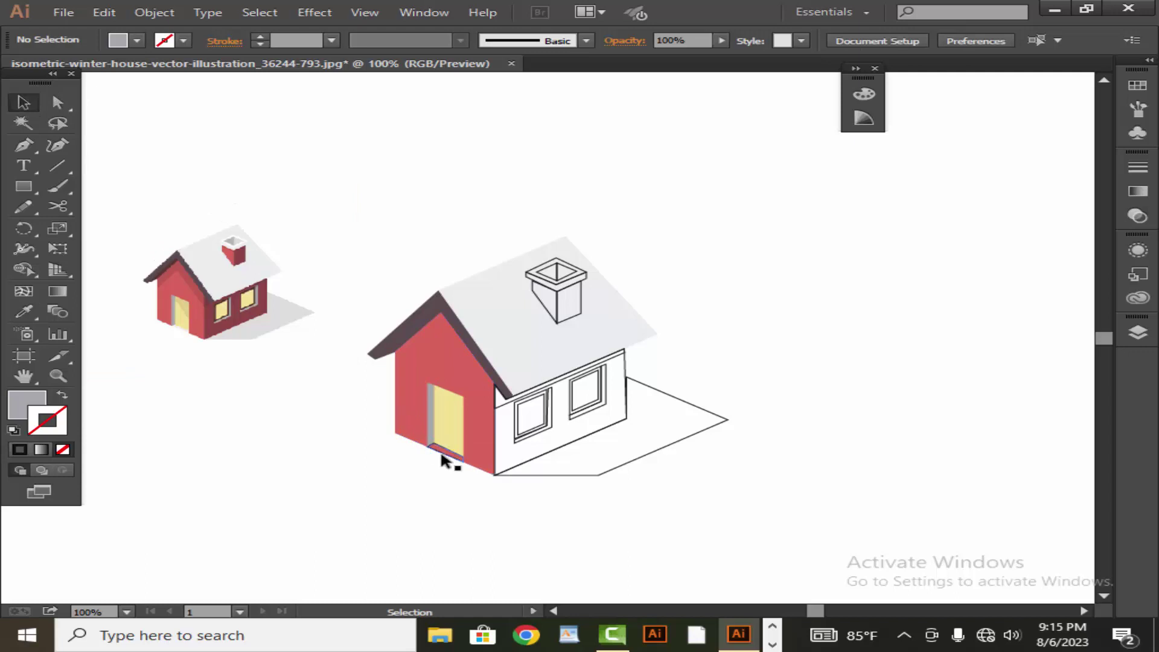
# Step: Fill the doorstep strip below the door with the near-white sampled from the reference image
pyautogui.click(444, 461)
pyautogui.click(18, 311)
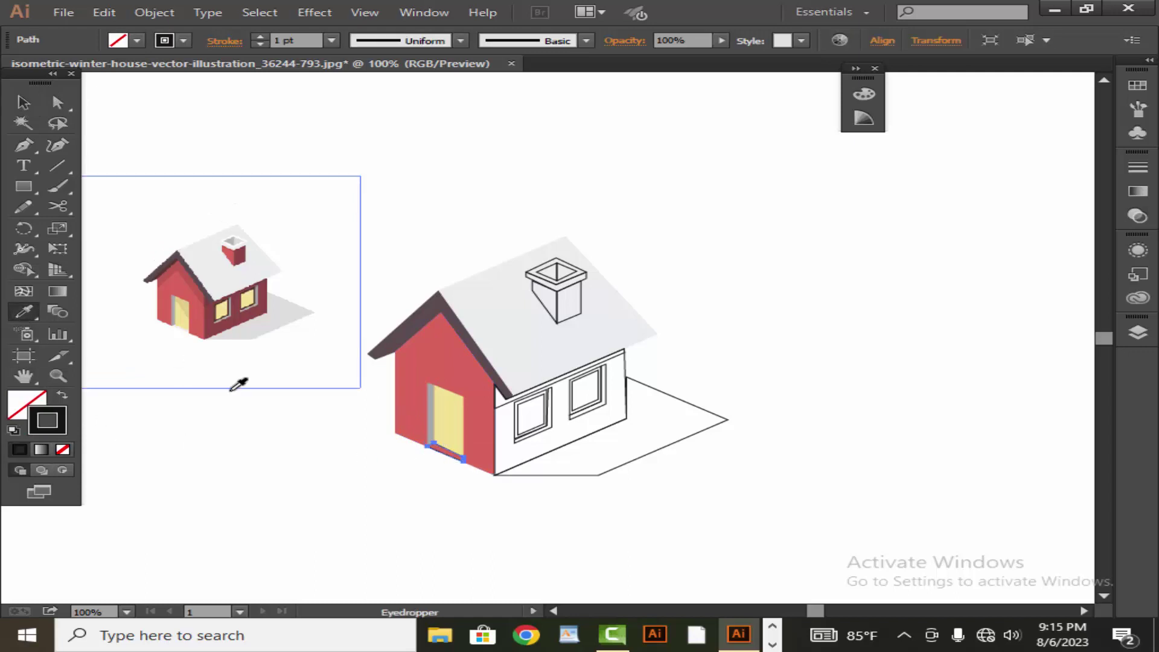
pyautogui.click(178, 324)
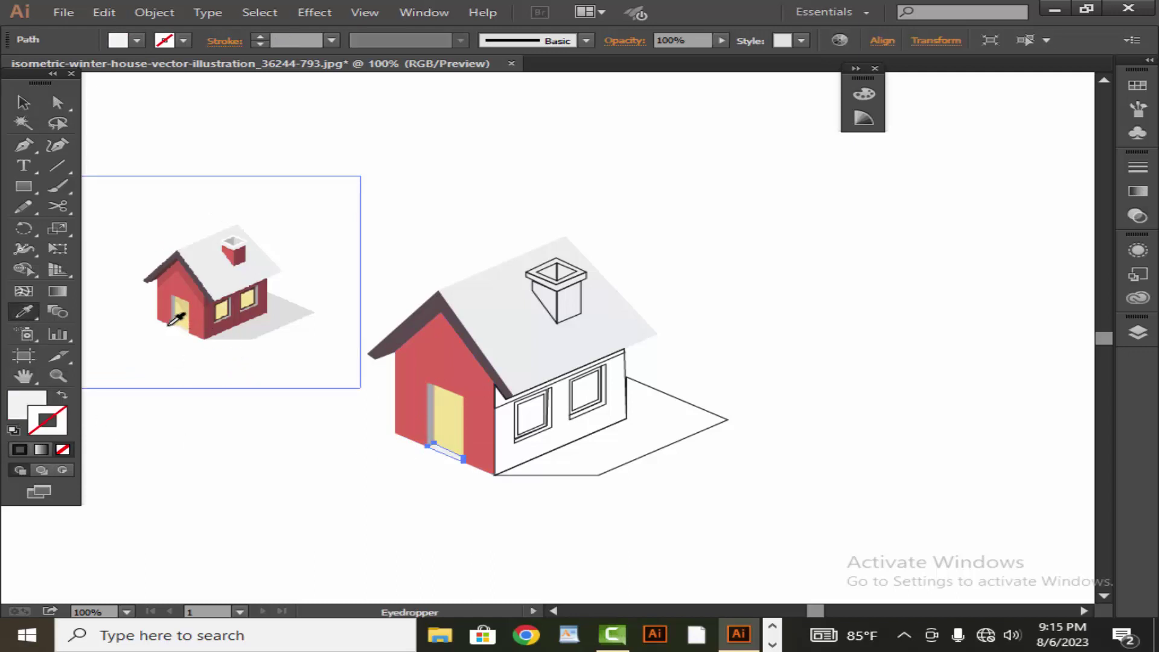
pyautogui.click(22, 102)
pyautogui.click(150, 123)
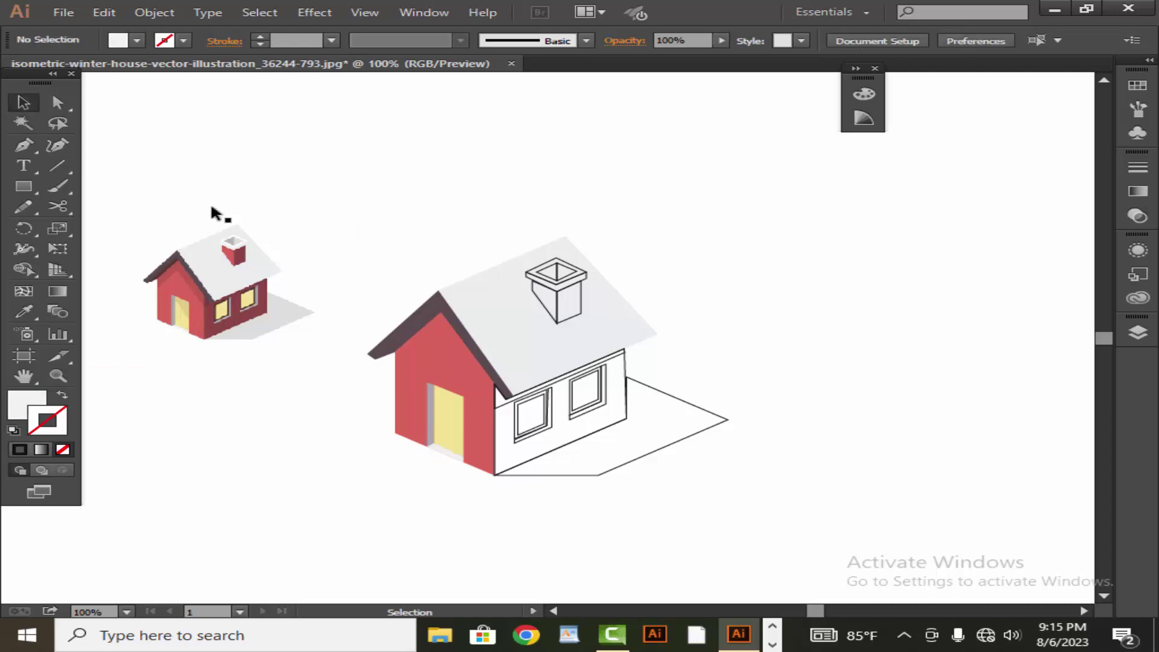
# Step: Fill the ground shadow beside the house with the light grey sampled from the reference image's shadow
pyautogui.click(525, 464)
pyautogui.click(25, 313)
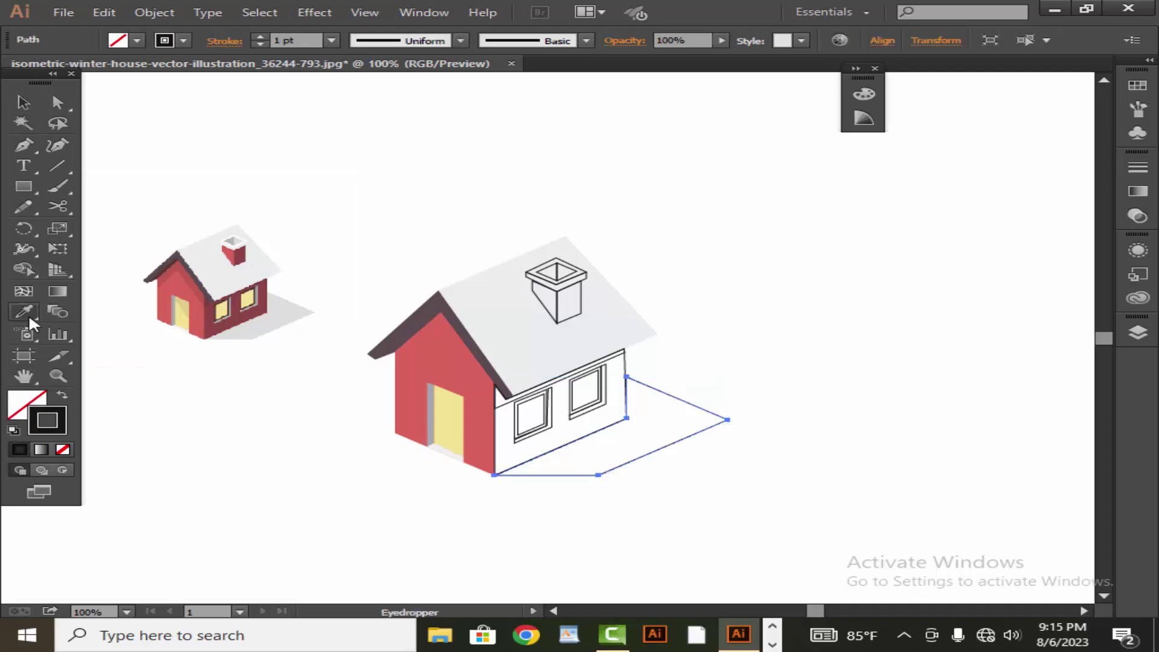
pyautogui.click(268, 324)
pyautogui.click(23, 103)
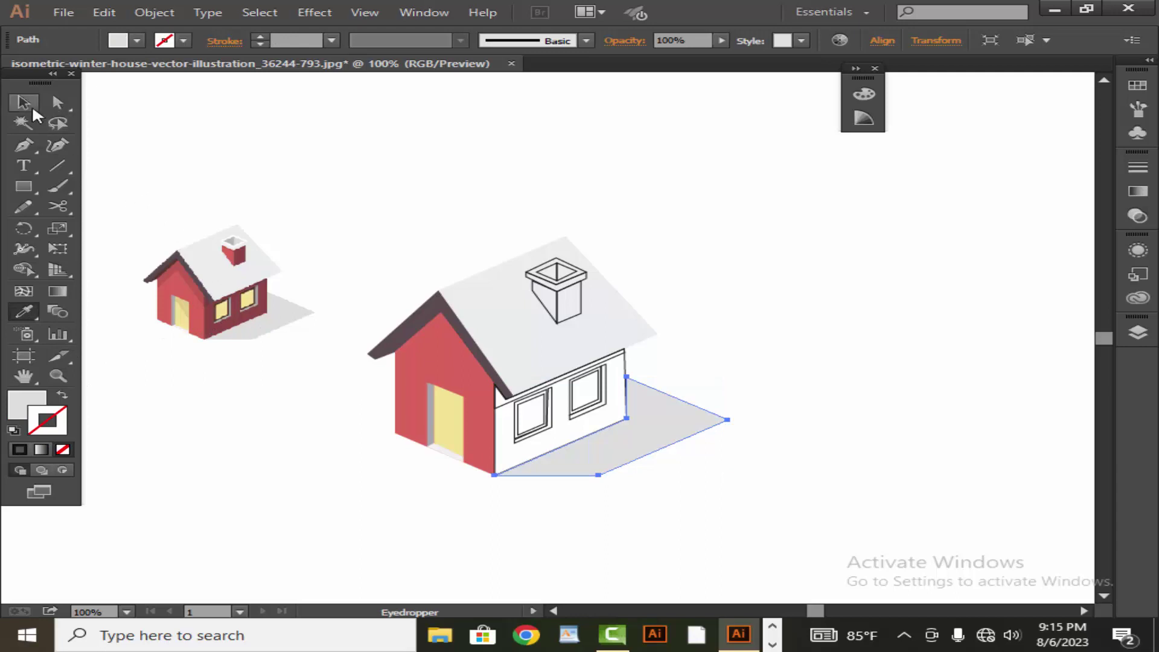
pyautogui.click(173, 122)
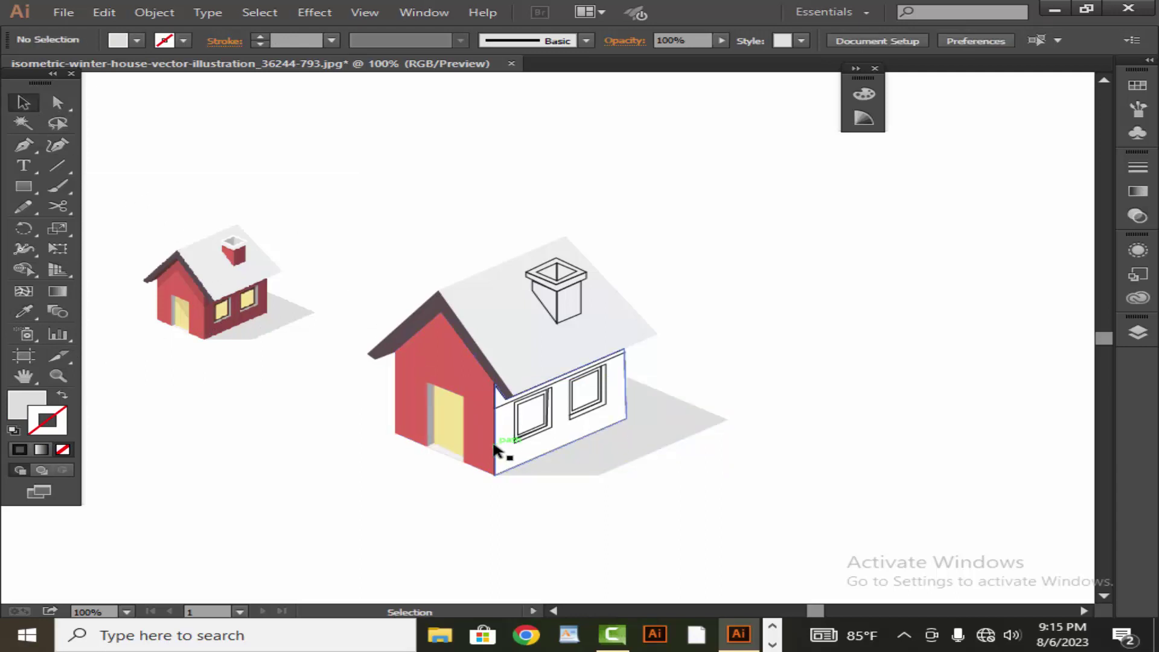
# Step: Fill the house's side wall with the dark red sampled from the reference image's side wall
pyautogui.click(504, 460)
pyautogui.click(24, 312)
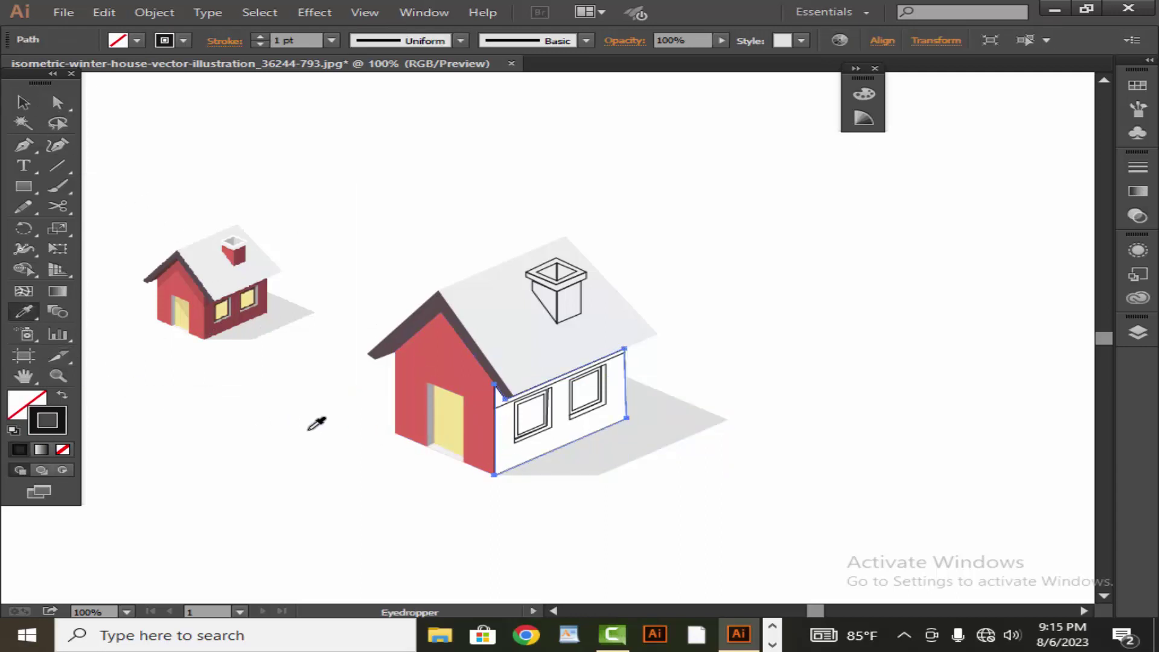
pyautogui.click(219, 328)
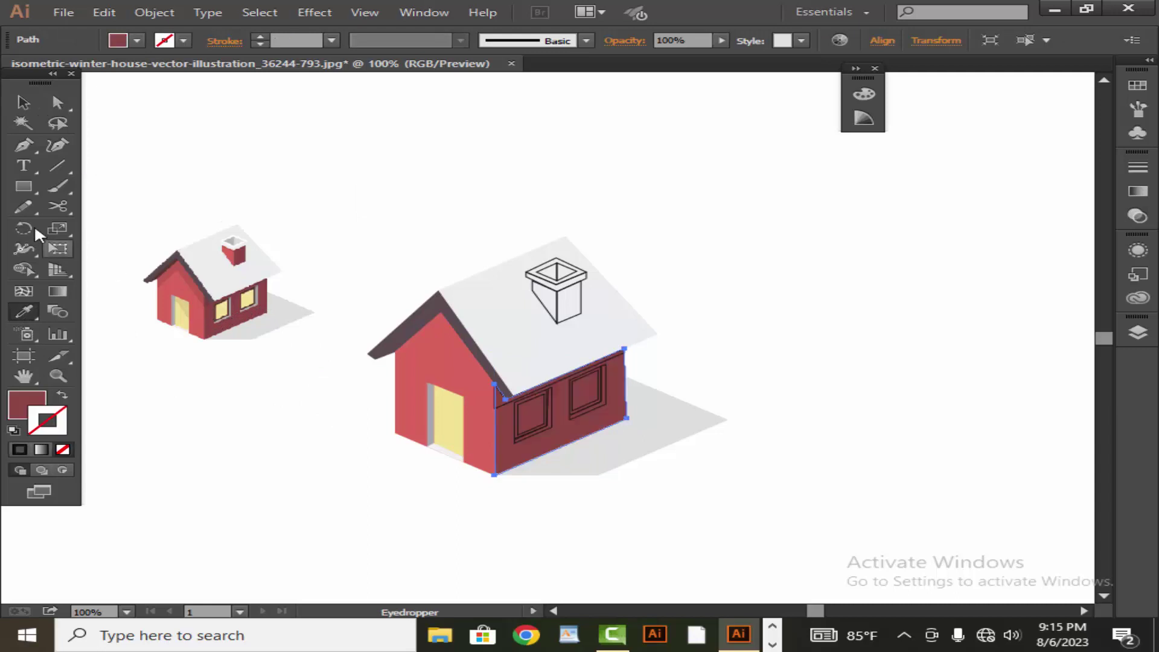
pyautogui.click(23, 102)
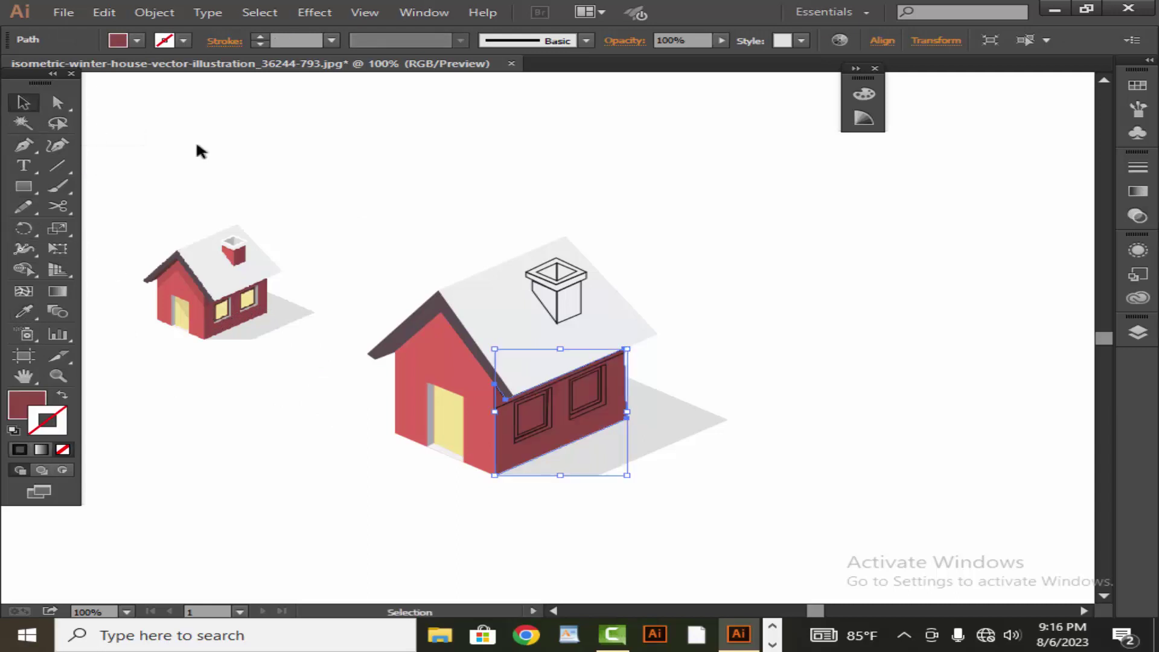
pyautogui.click(276, 170)
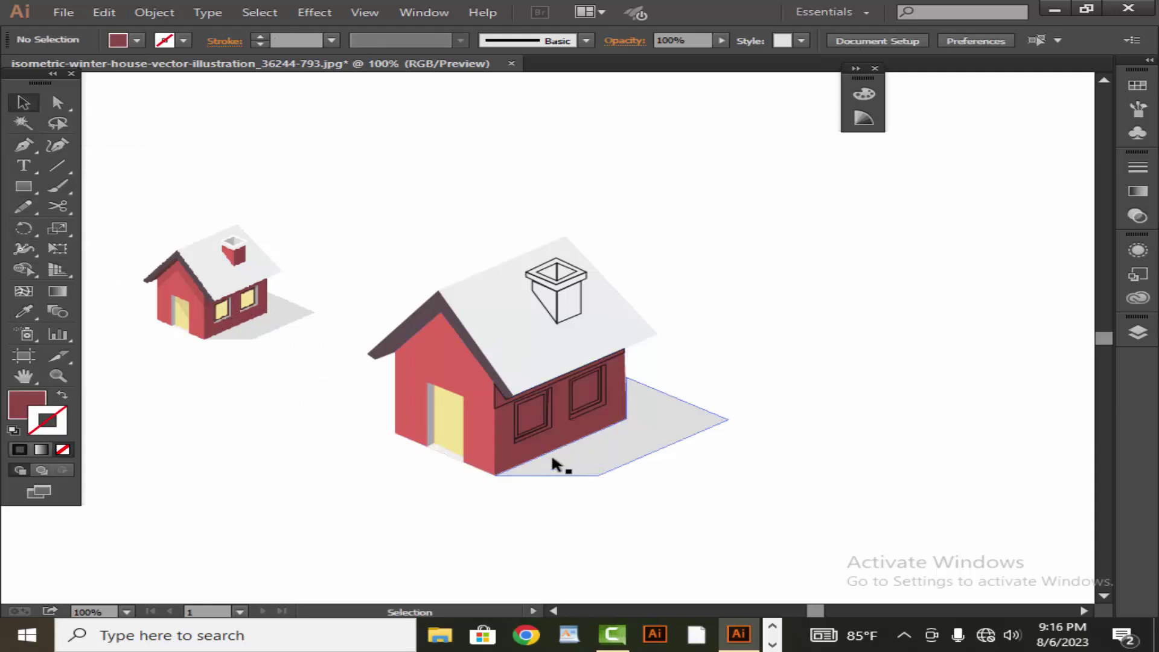
# Step: Send the red front wall to the back of the stacking order, behind the gable's shadow strip
pyautogui.rightClick(414, 356)
pyautogui.moveTo(483, 322)
pyautogui.click(699, 378)
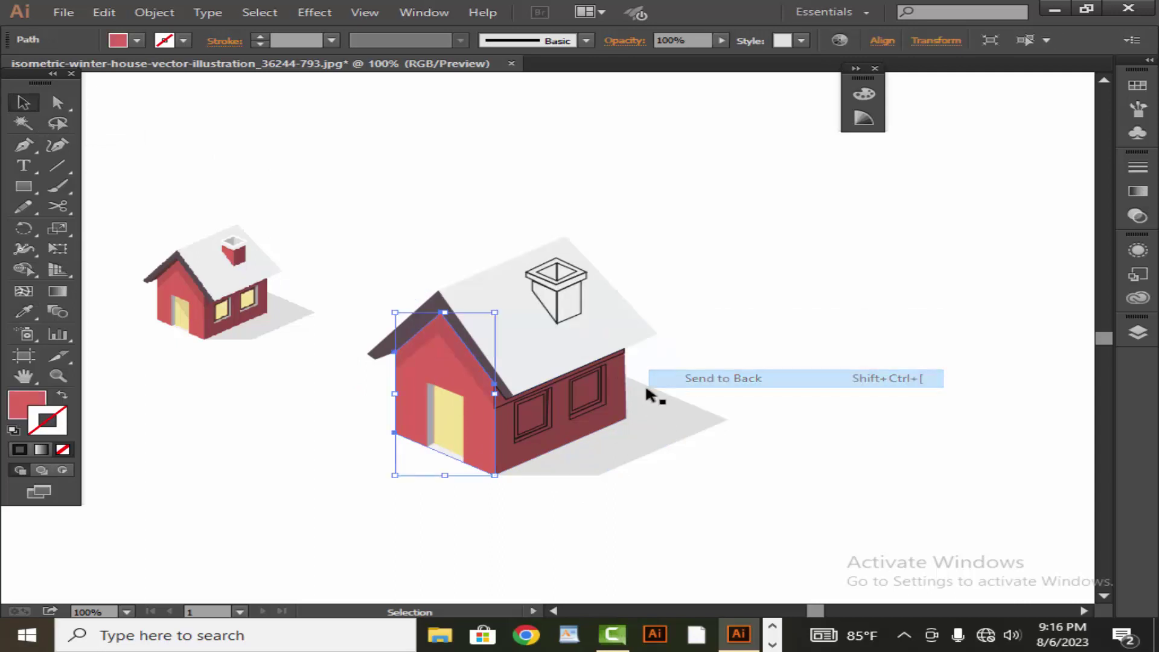
pyautogui.click(277, 416)
# Step: Fill the thin shadow strip under the side roof edge with the deeper dark red sampled from the reference image
pyautogui.click(511, 408)
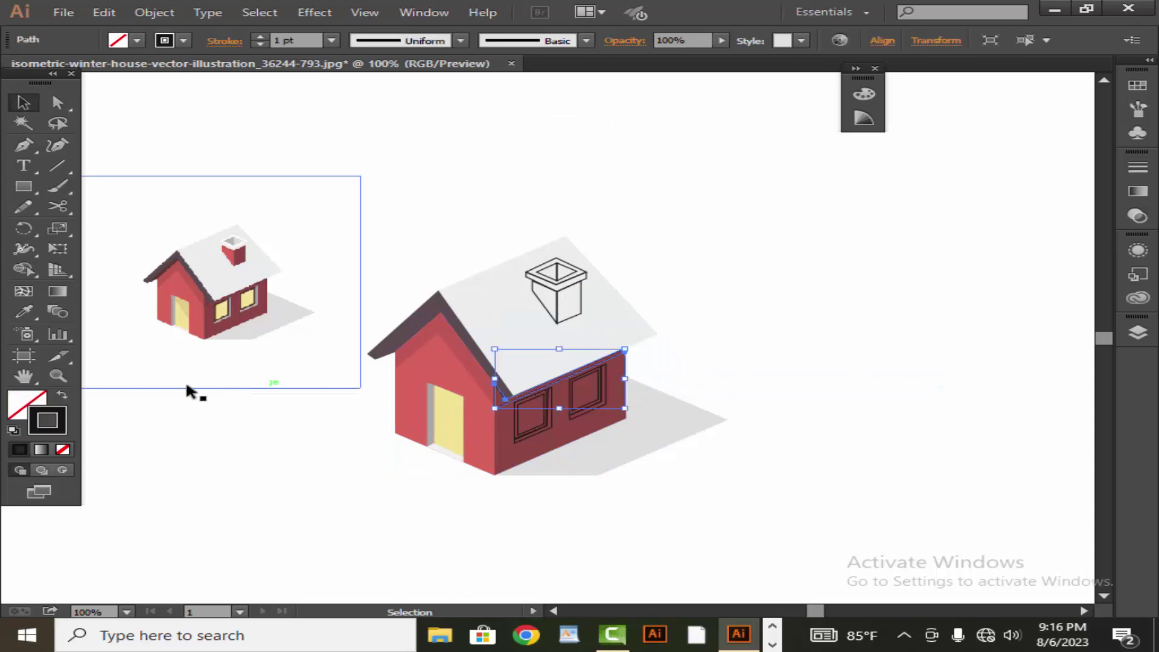
pyautogui.click(24, 311)
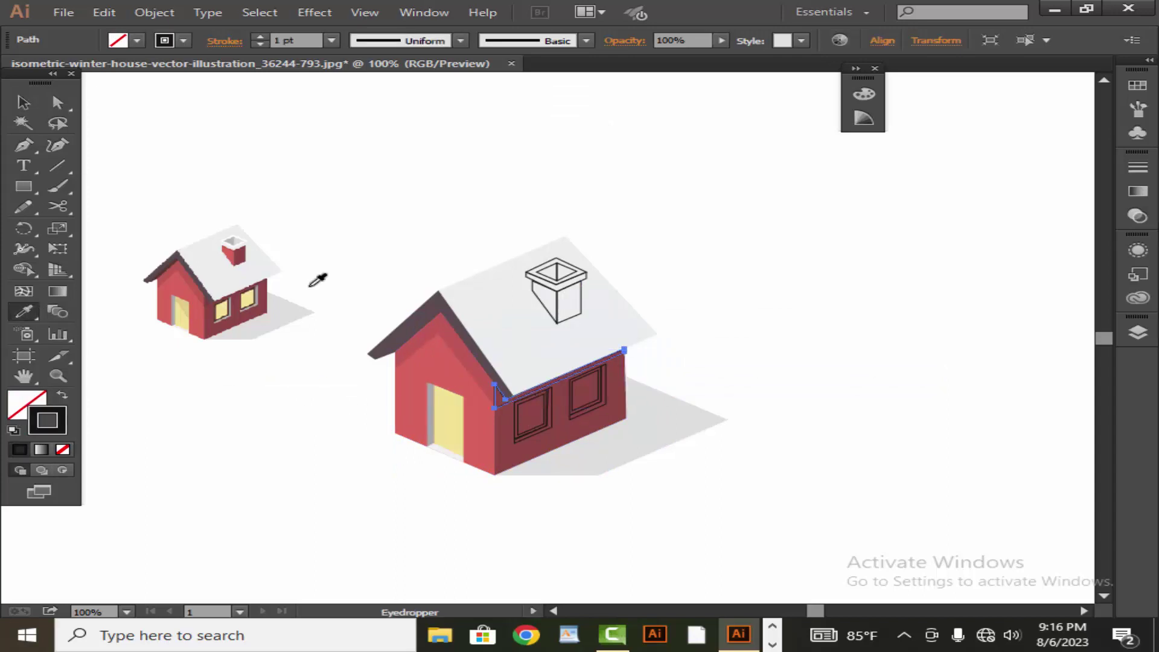
pyautogui.click(207, 300)
pyautogui.click(23, 102)
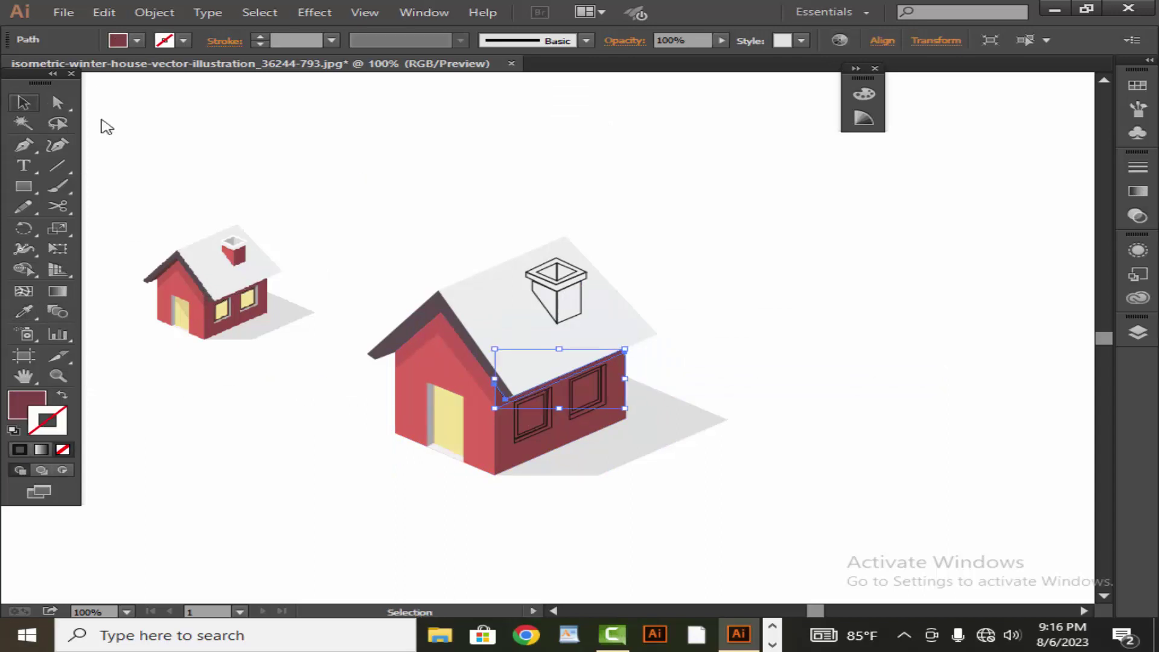
pyautogui.click(155, 118)
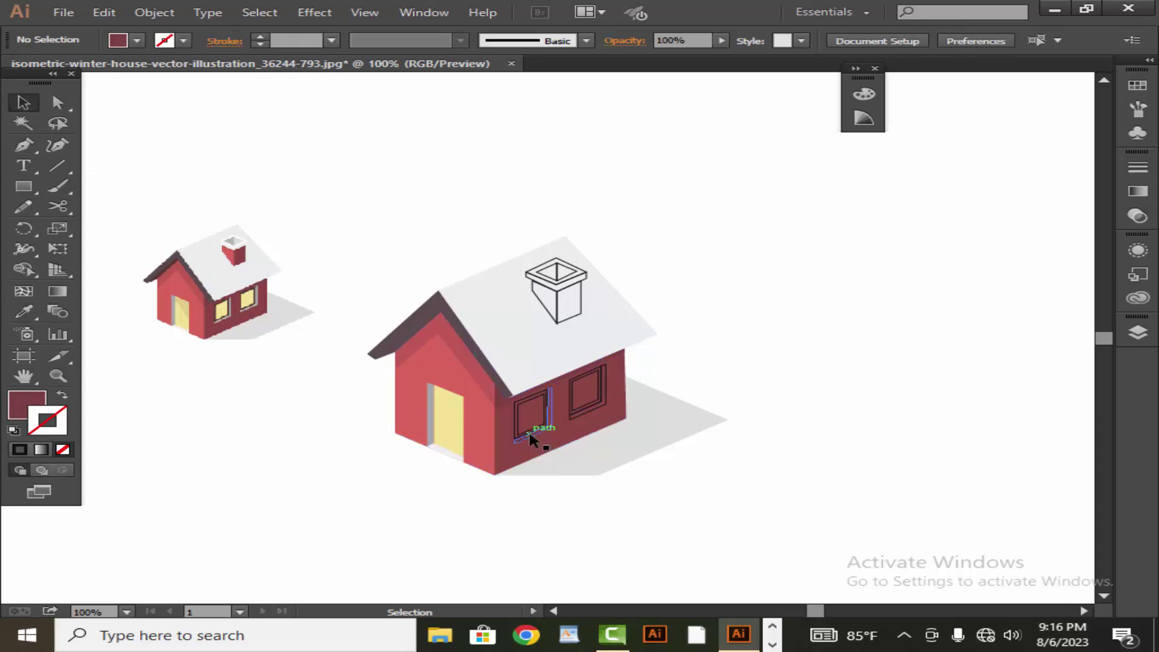
# Step: Fill the L-shaped outer frame of the window nearest the front corner with the tan sampled from the reference image's window
pyautogui.click(516, 439)
pyautogui.click(23, 311)
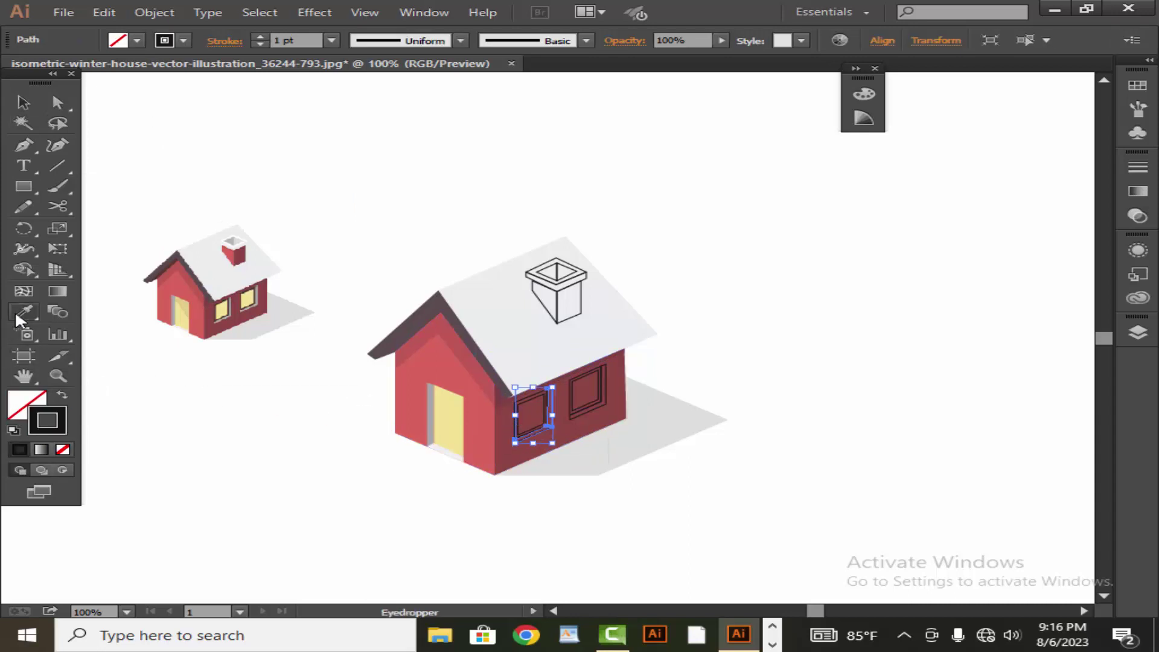
pyautogui.click(235, 301)
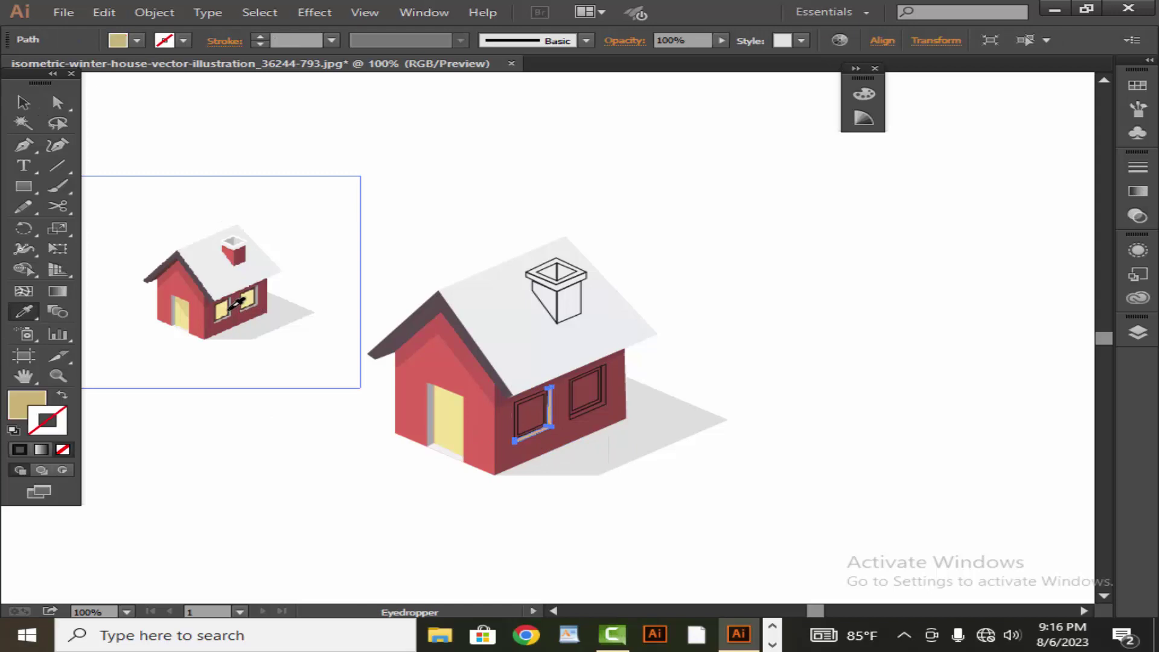
pyautogui.click(22, 103)
pyautogui.click(151, 129)
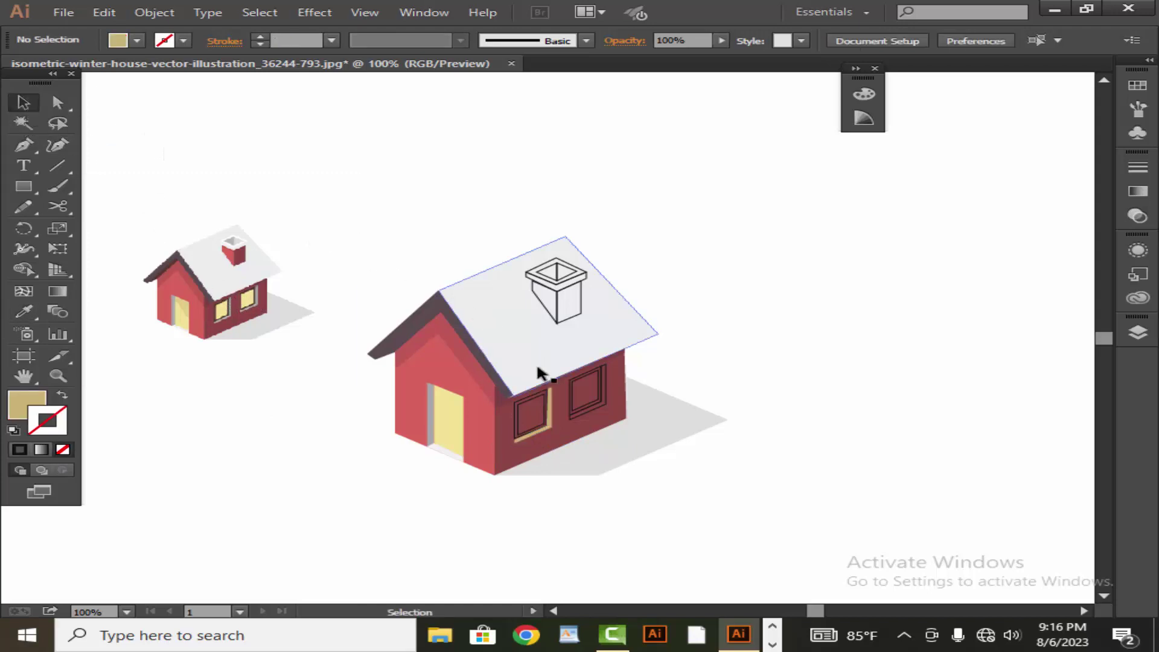
# Step: Fill the pane of the window nearest the front corner with the pale yellow sampled from the reference image's window
pyautogui.click(546, 413)
pyautogui.click(15, 310)
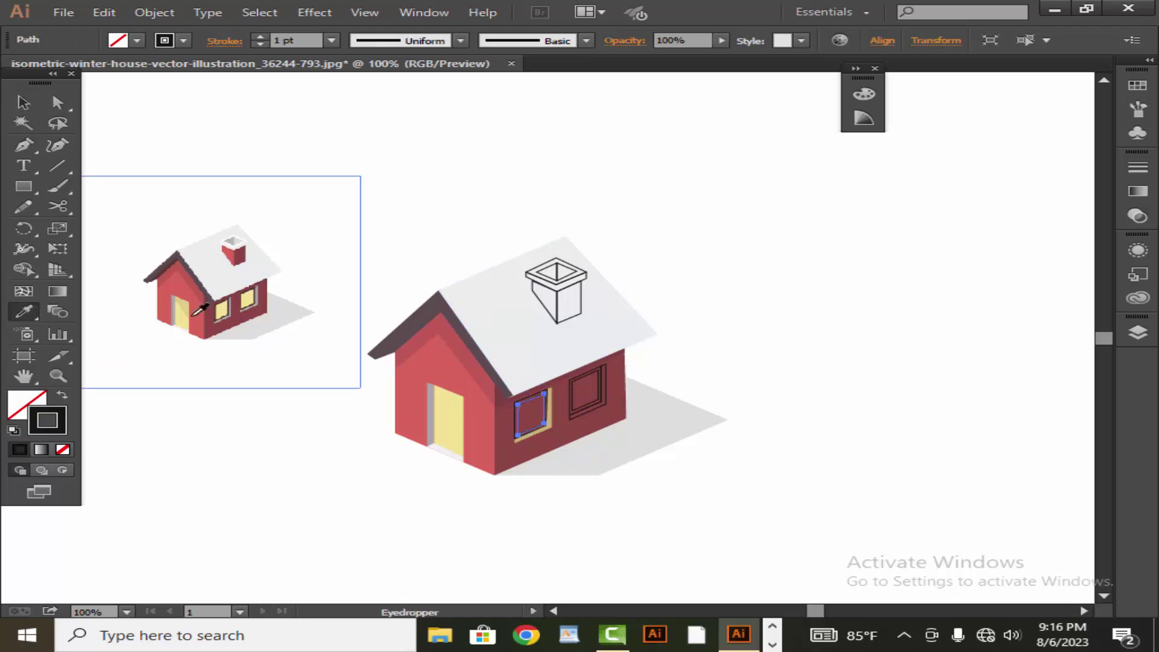
pyautogui.click(219, 308)
pyautogui.click(23, 102)
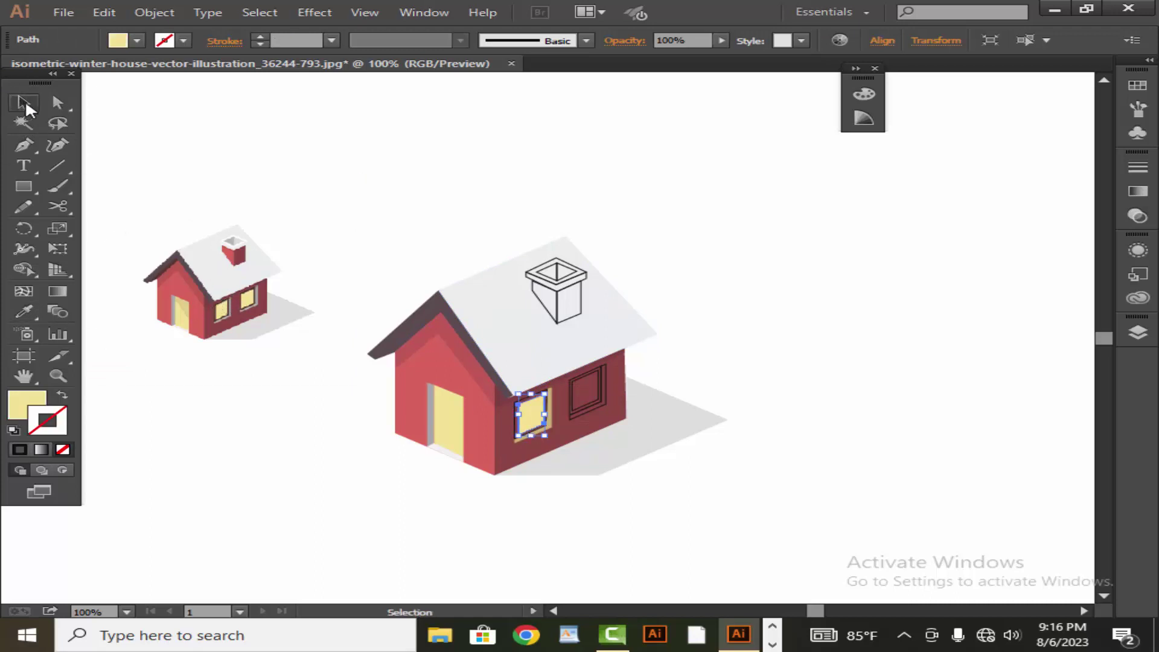
pyautogui.click(227, 207)
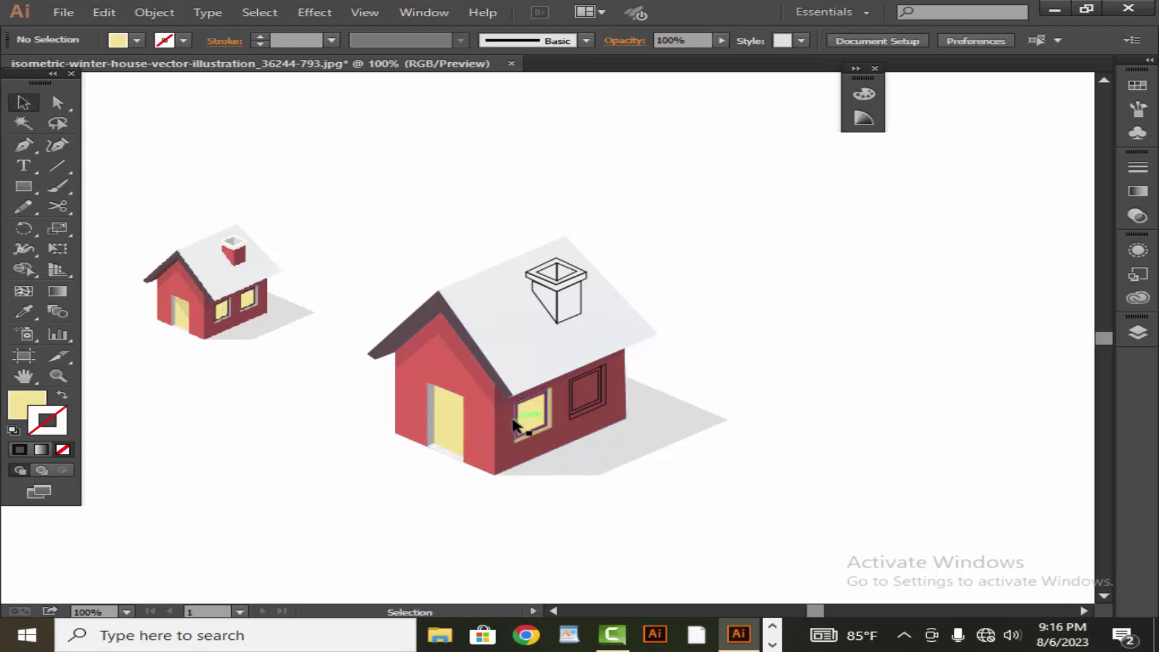
# Step: Fill the thin inner frame of the window nearest the front corner with the dark brown sampled from the reference image's window
pyautogui.click(517, 422)
pyautogui.click(23, 311)
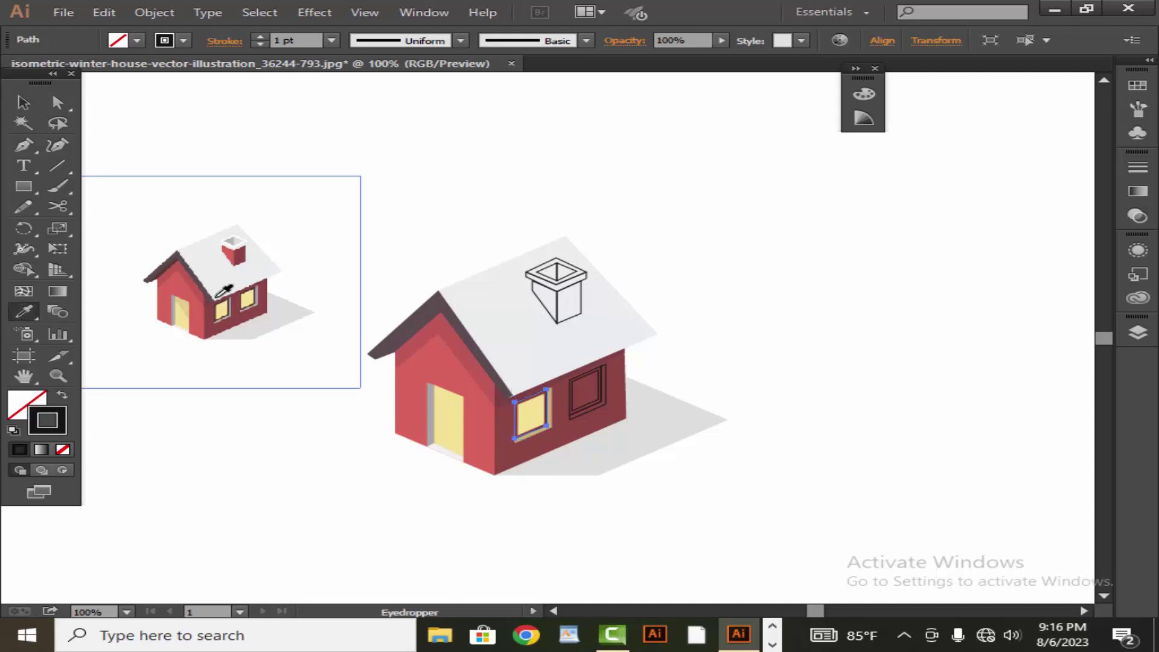
pyautogui.scroll(4, 229, 343)
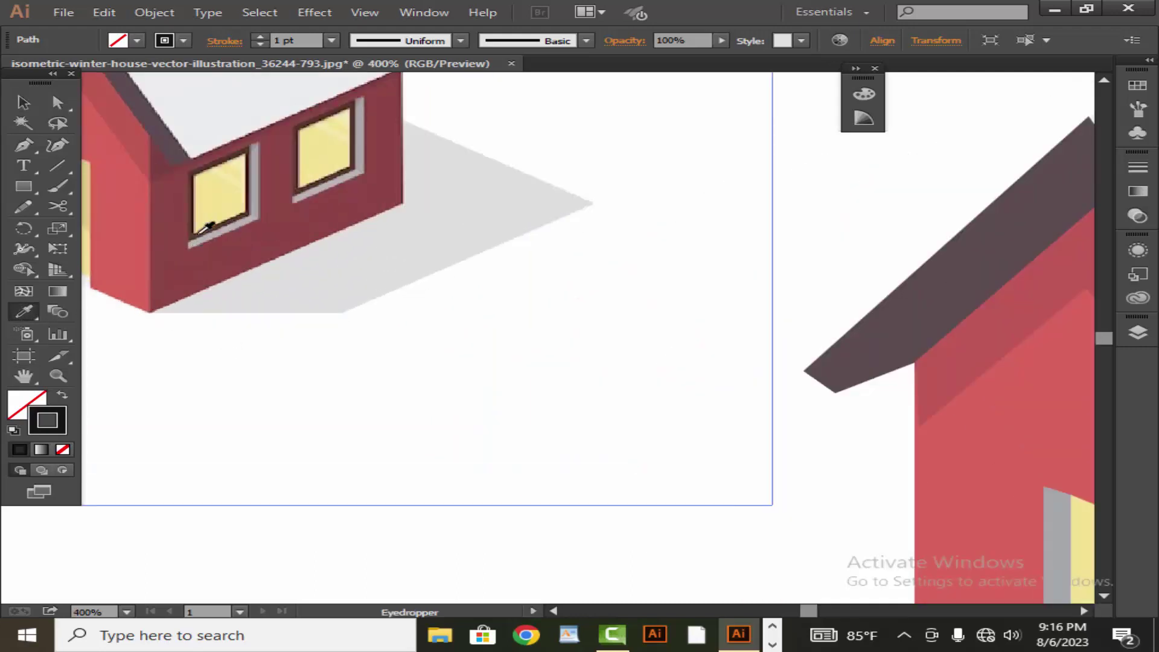
pyautogui.click(200, 231)
pyautogui.scroll(-2, 326, 320)
pyautogui.scroll(-1, 351, 349)
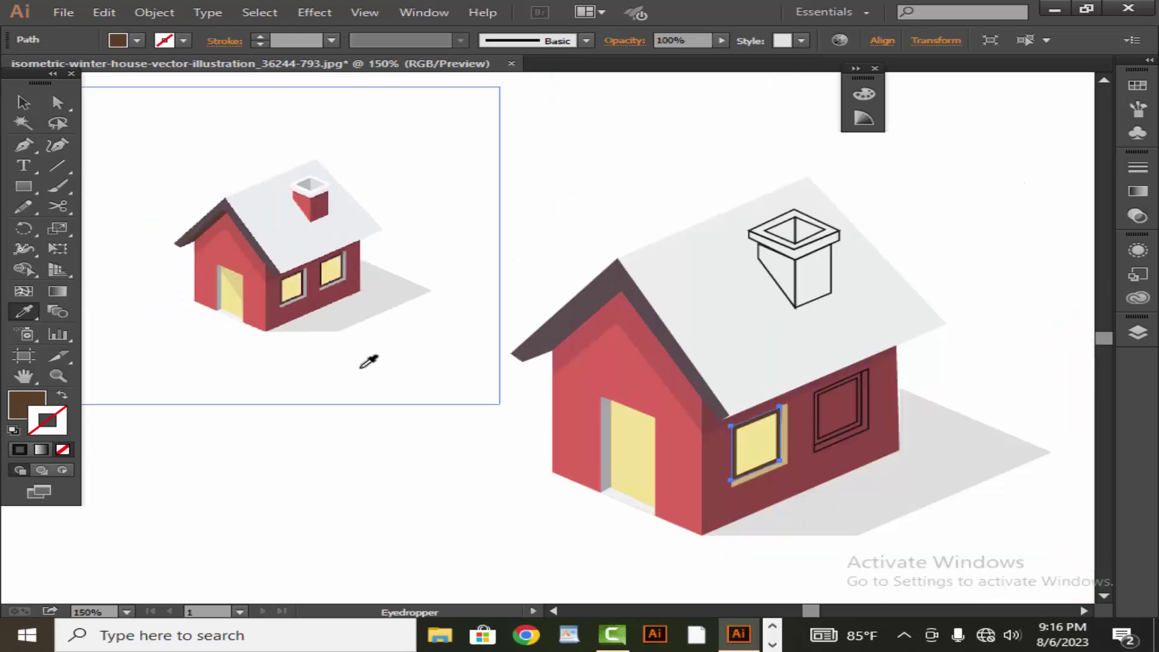
pyautogui.moveTo(364, 362); pyautogui.dragTo(305, 377)
pyautogui.click(24, 102)
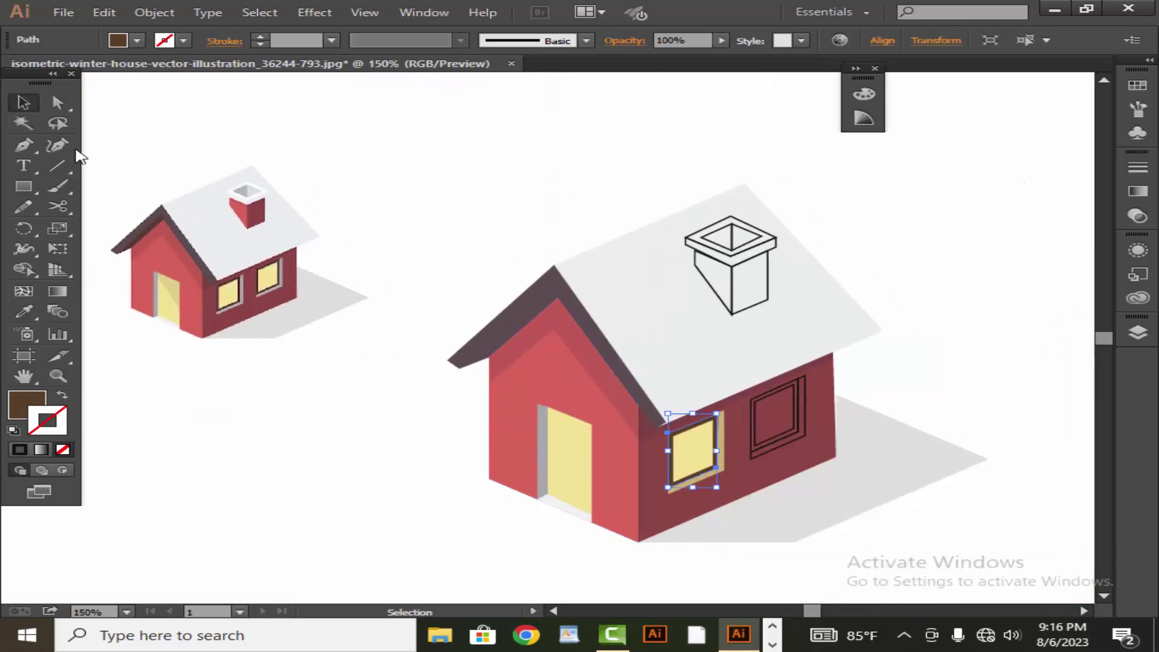
pyautogui.click(342, 492)
# Step: Fill the pane of the window farther from the front corner with the pale yellow sampled from the reference image's window
pyautogui.click(759, 417)
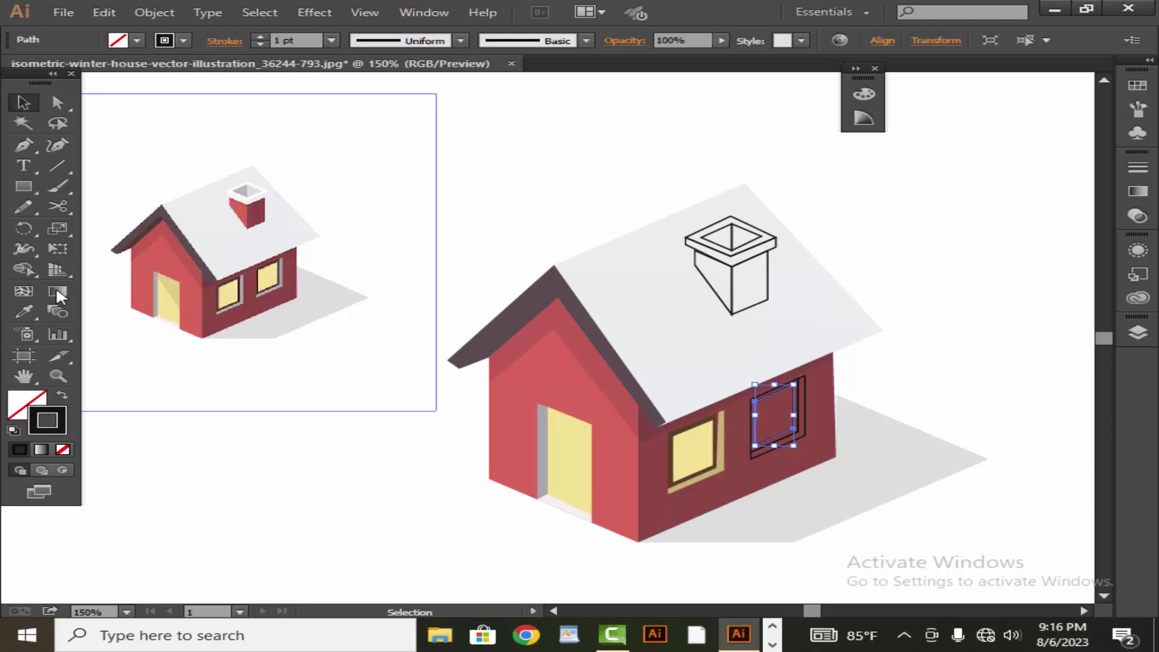
pyautogui.click(24, 311)
pyautogui.click(235, 304)
pyautogui.click(223, 295)
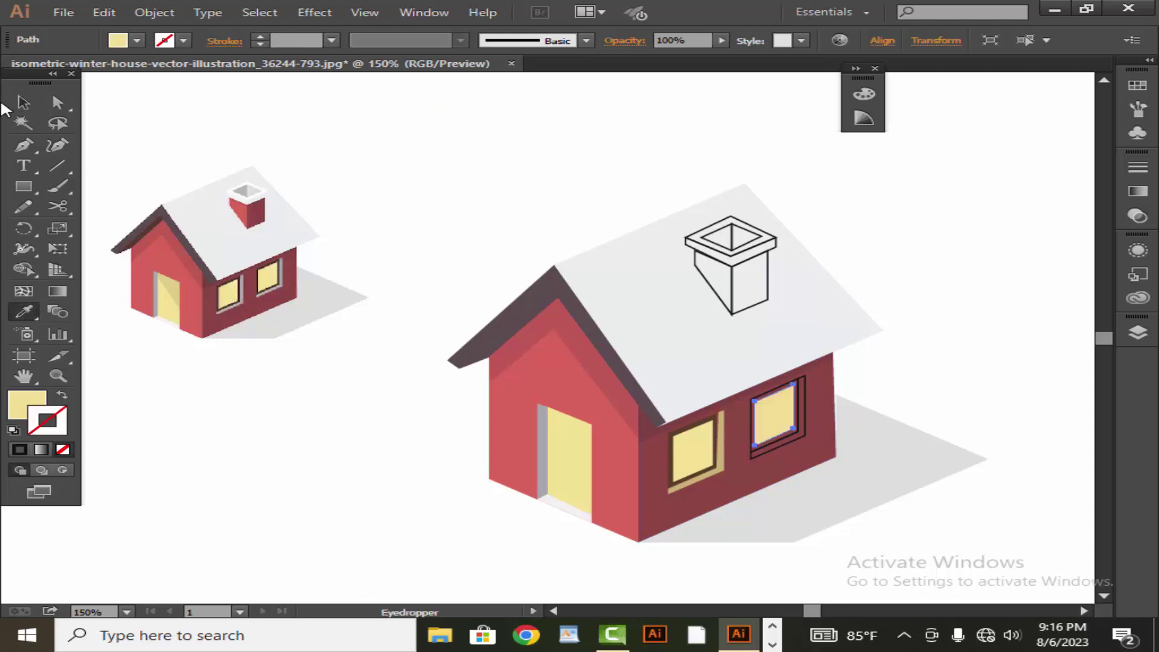
pyautogui.click(23, 102)
pyautogui.click(135, 122)
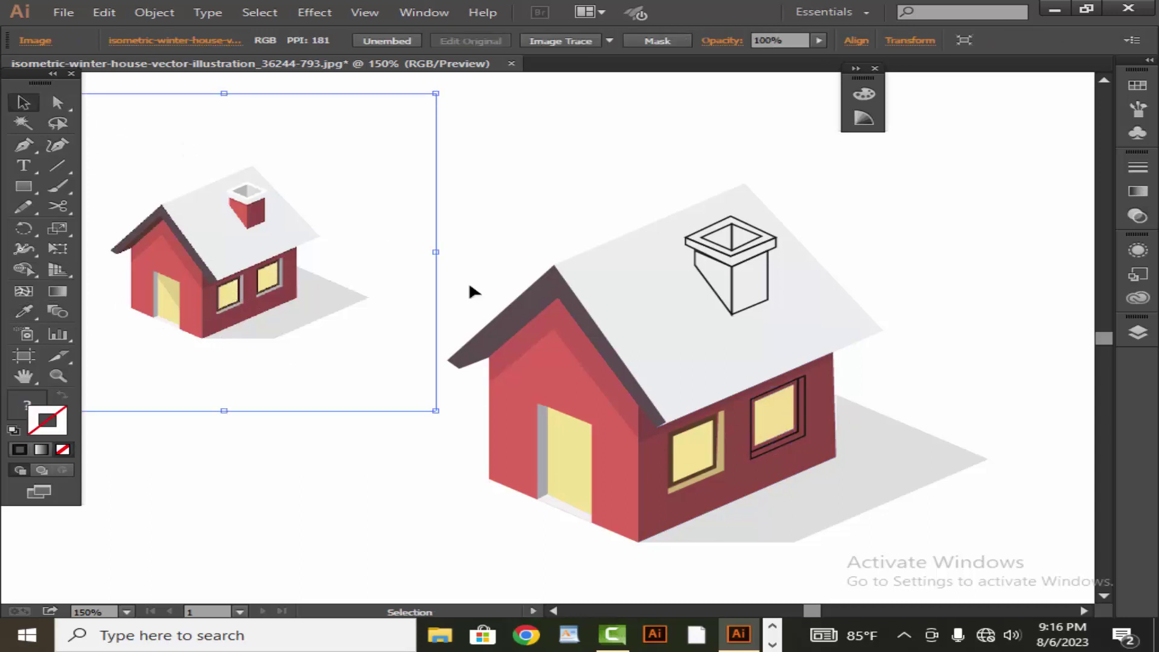
pyautogui.click(943, 511)
# Step: Fill the L-shaped outer frame of the farther window with the grey sampled from the reference image's window
pyautogui.click(797, 431)
pyautogui.click(30, 313)
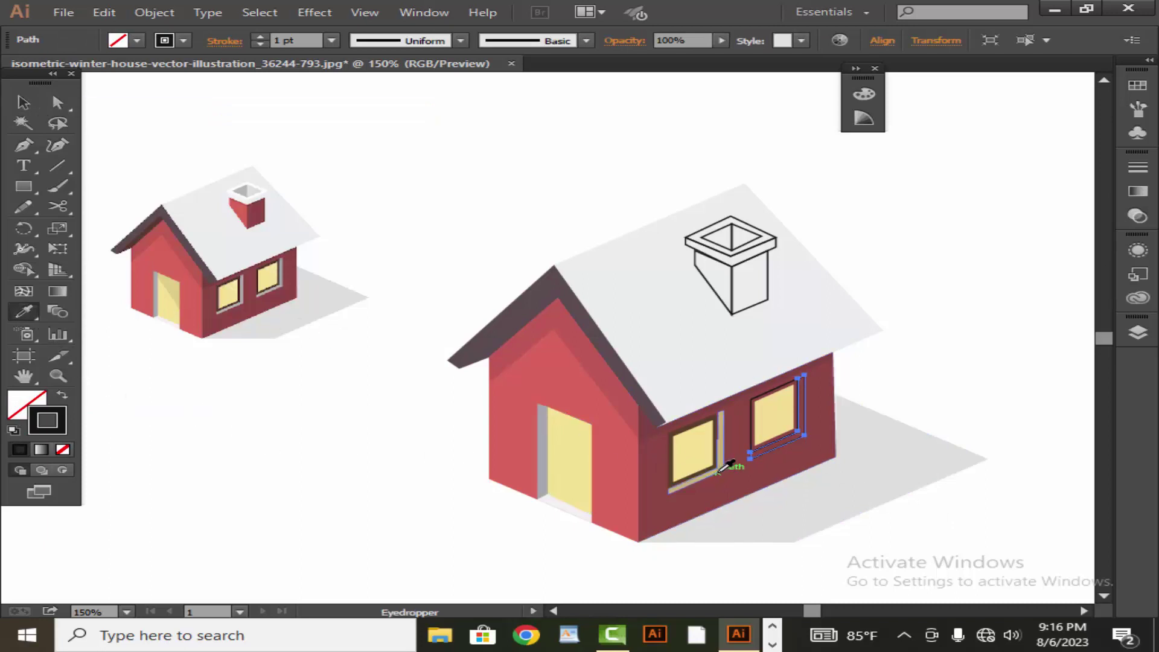
pyautogui.click(290, 270)
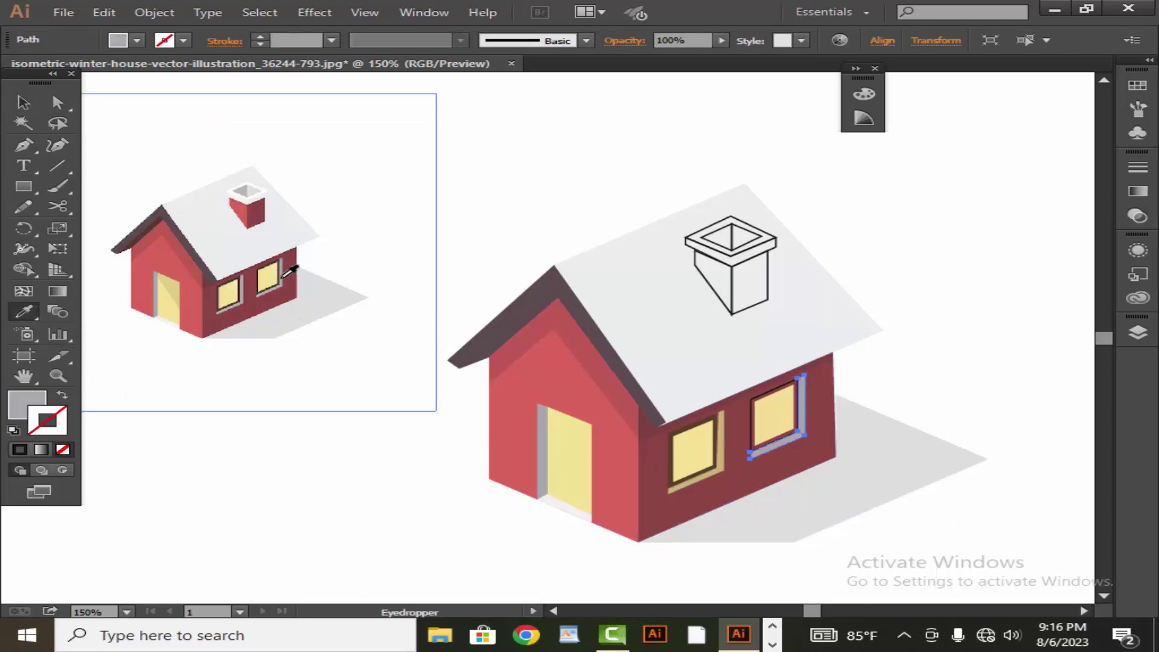
pyautogui.press('a')
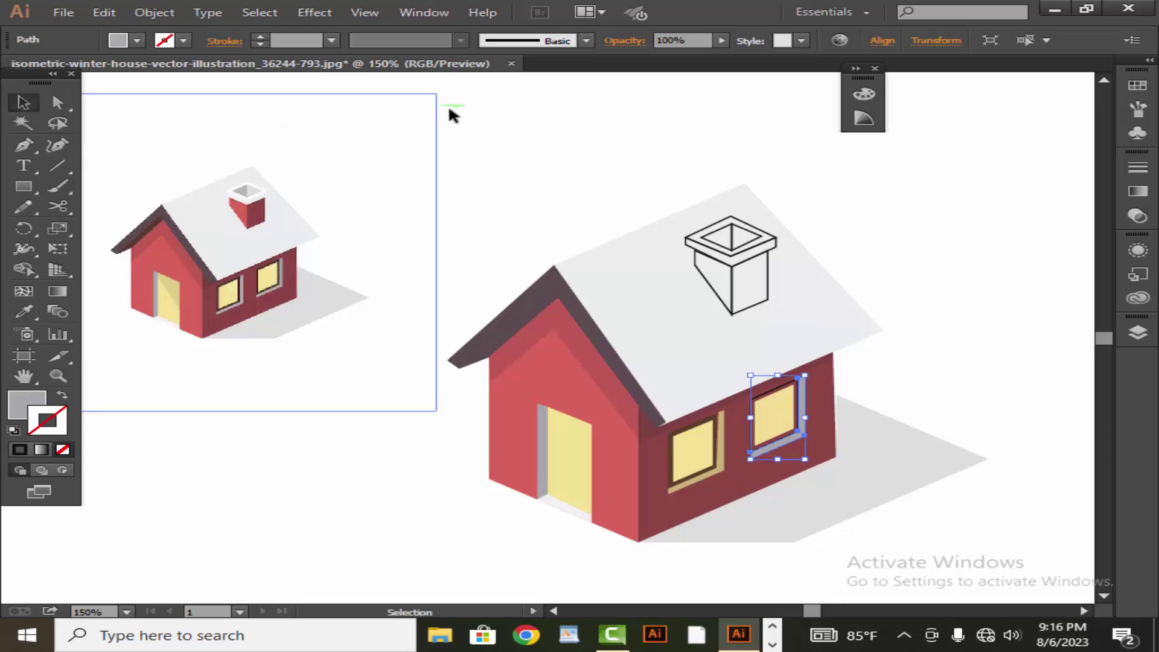
pyautogui.click(488, 155)
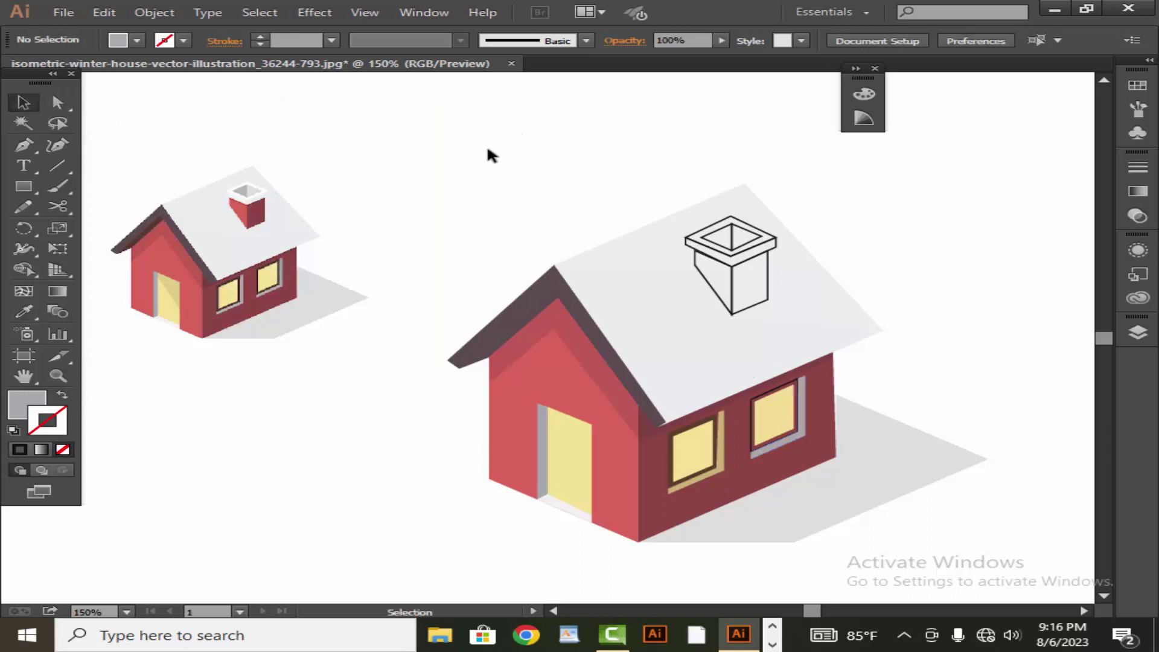
# Step: Recolour the tan L-shaped outer frame of the window nearest the front corner to the same grey as the farther window's outer frame
pyautogui.click(712, 478)
pyautogui.press('i')
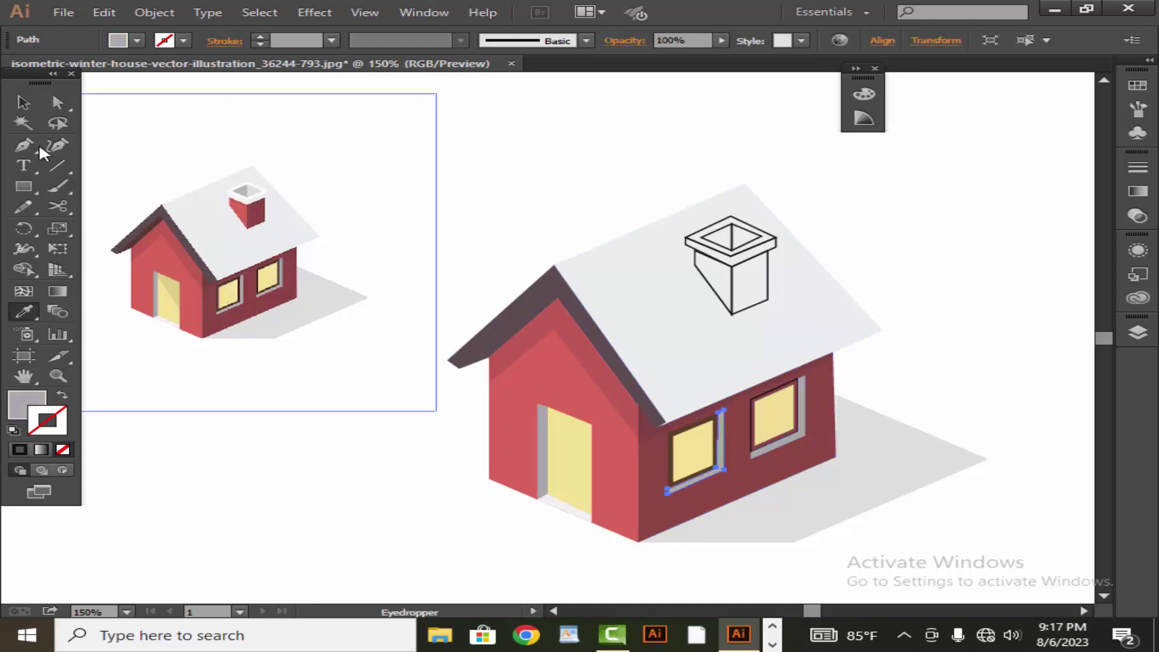
pyautogui.click(23, 103)
pyautogui.click(525, 169)
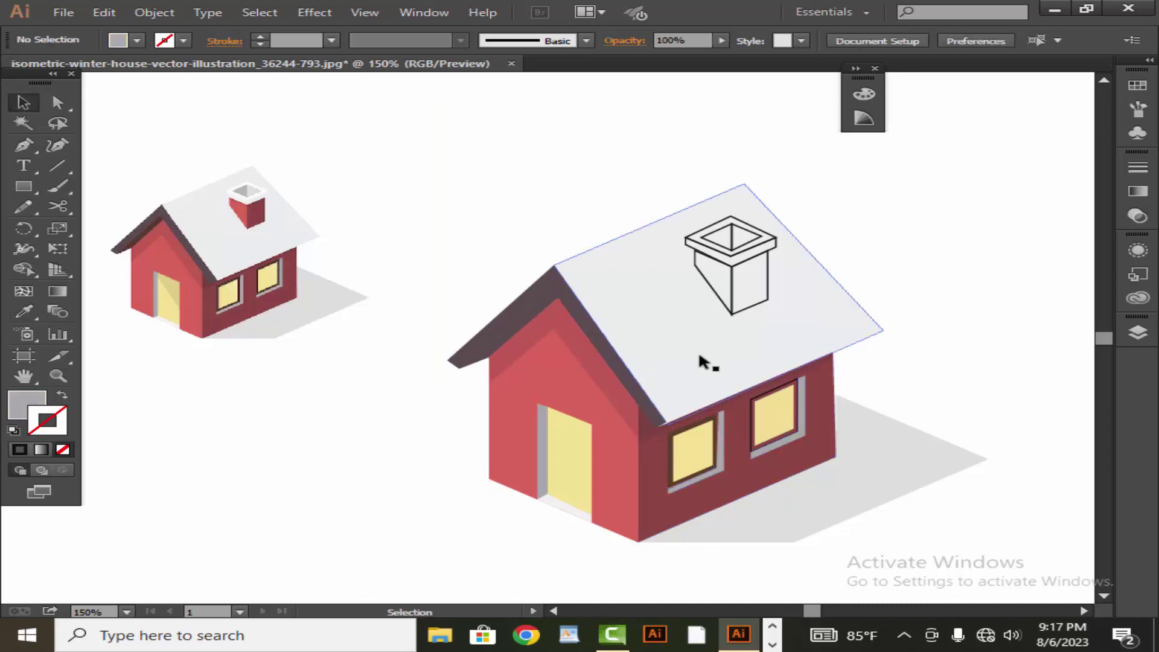
# Step: Fill the thin inner frame of the farther window with the dark brown sampled from the nearer window's inner frame
pyautogui.click(755, 406)
pyautogui.click(14, 313)
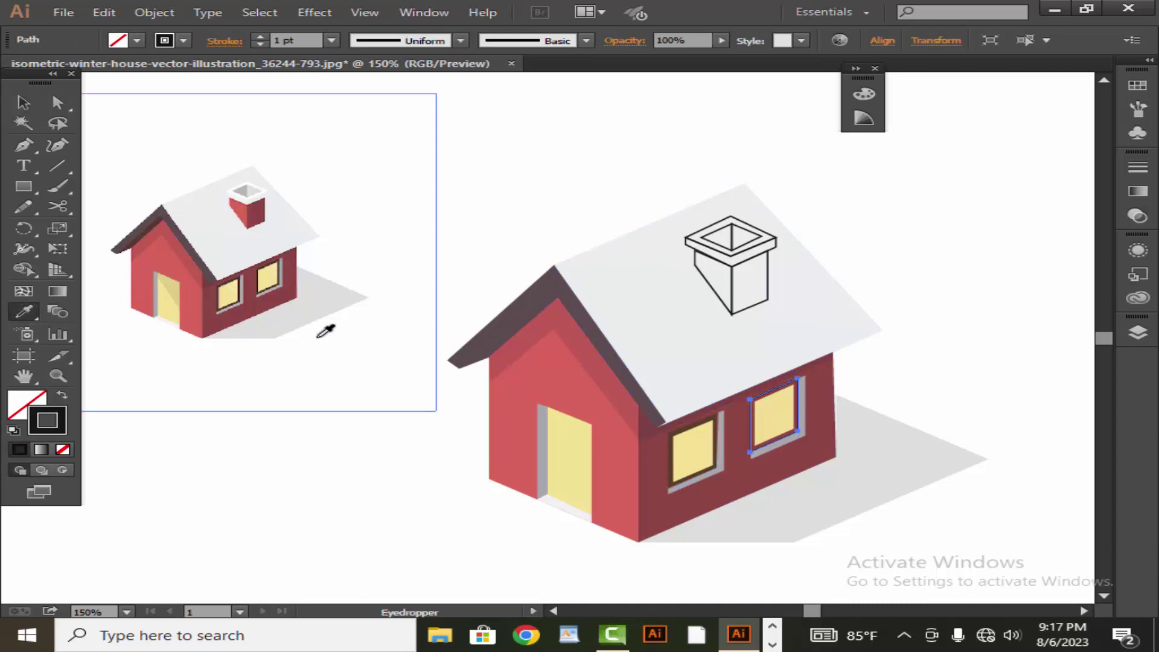
pyautogui.click(675, 427)
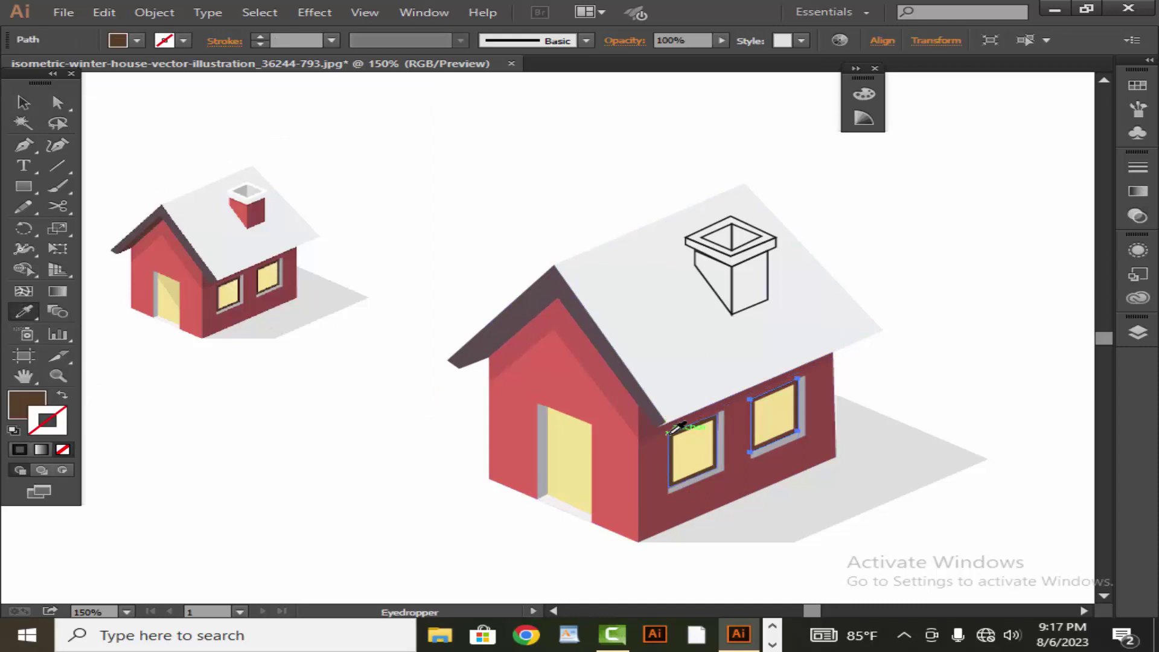
pyautogui.press('v')
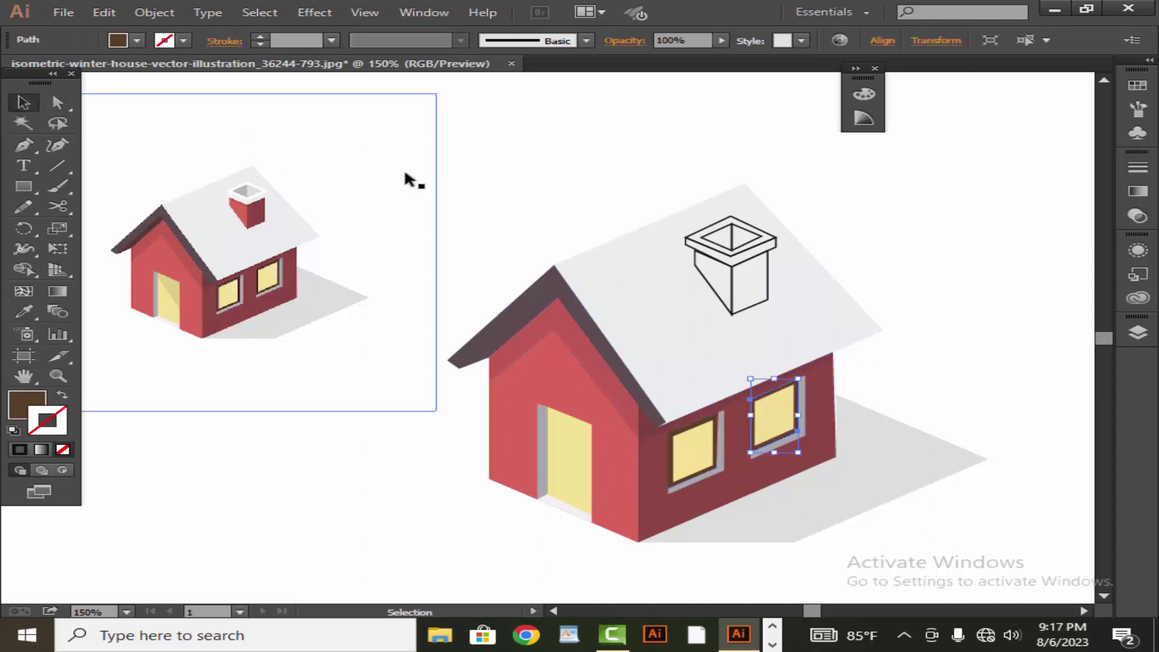
pyautogui.click(509, 176)
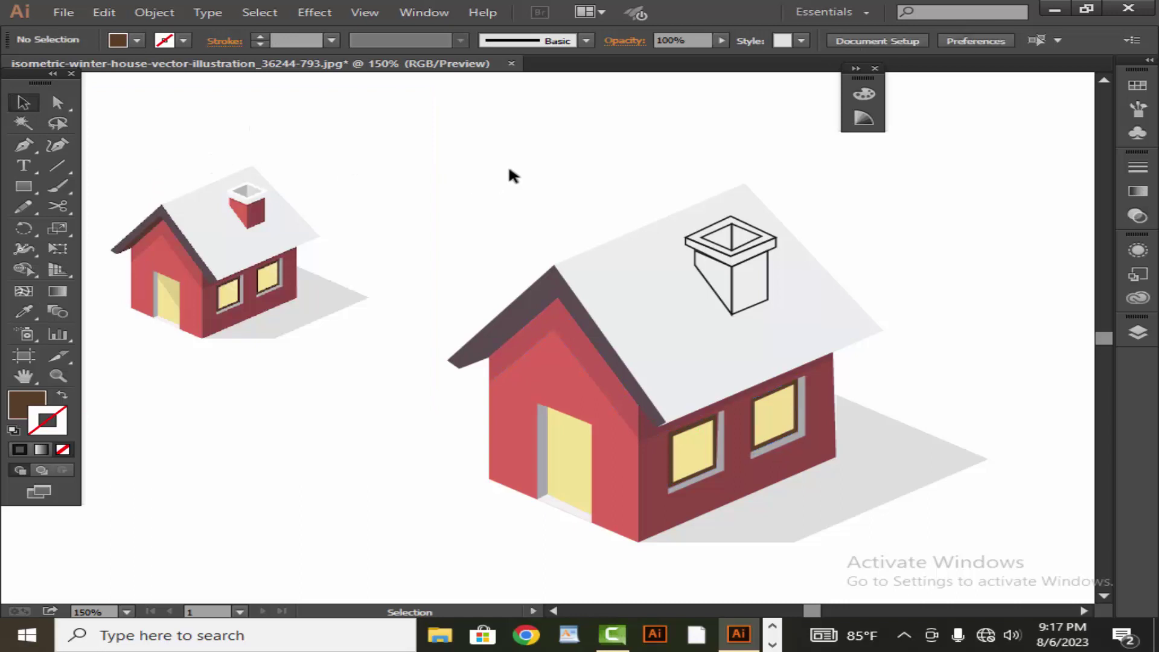
# Step: Fill the chimney's left, slanted-bottom face with the light red sampled from the reference image's chimney
pyautogui.click(725, 284)
pyautogui.click(27, 313)
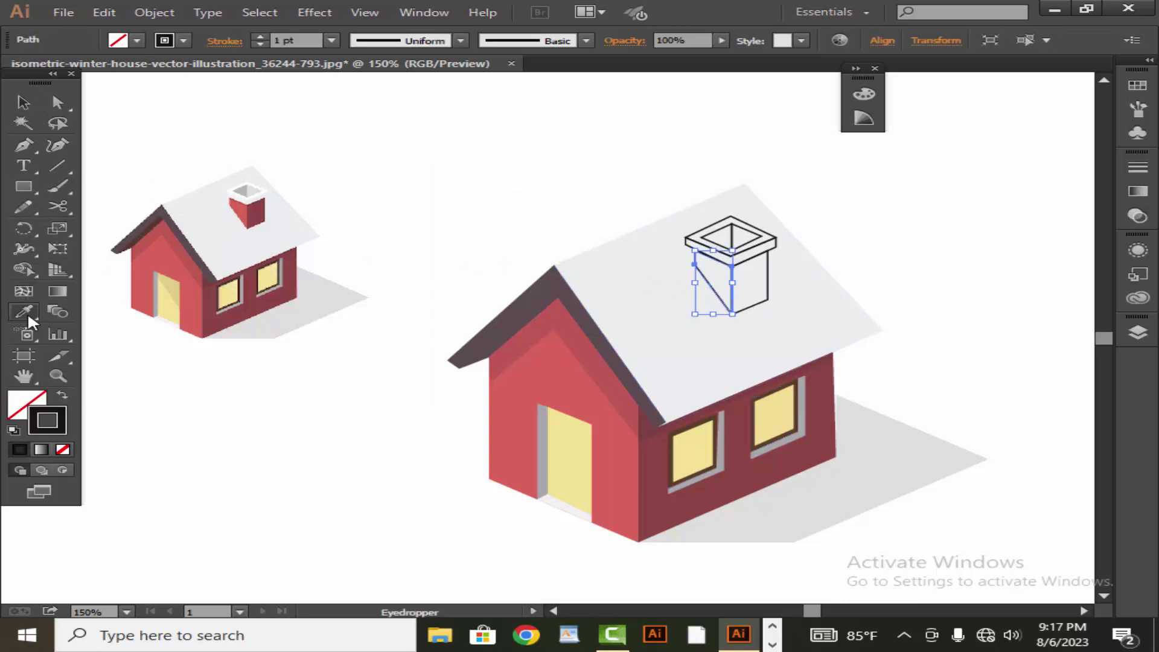
pyautogui.click(247, 210)
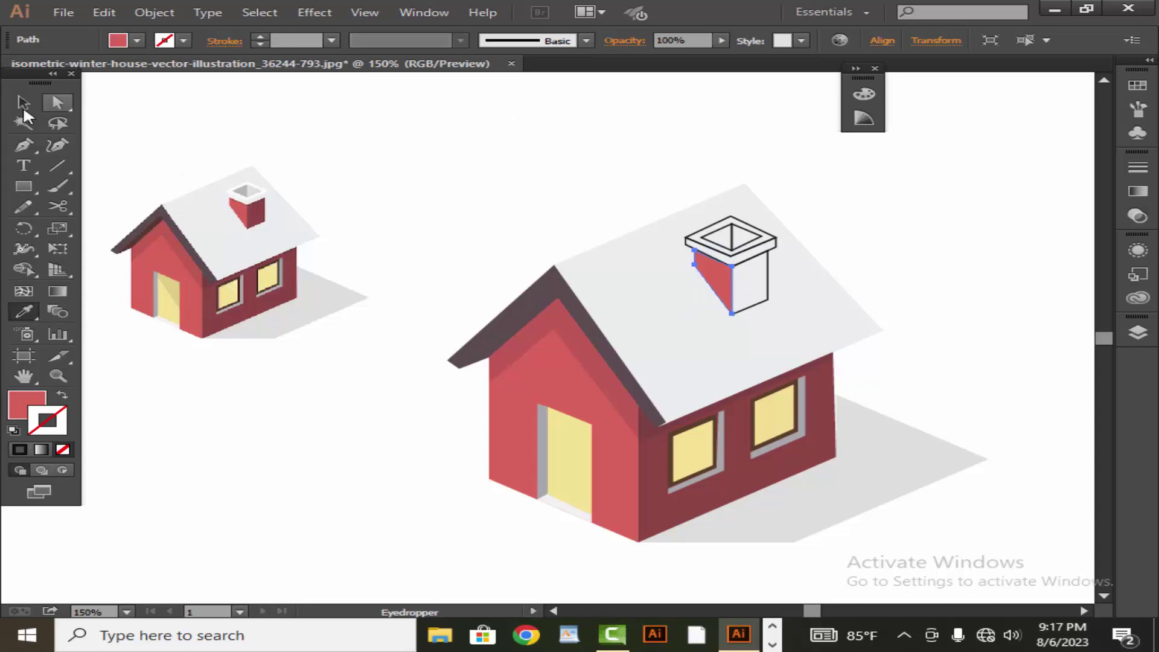
pyautogui.click(23, 103)
pyautogui.click(588, 181)
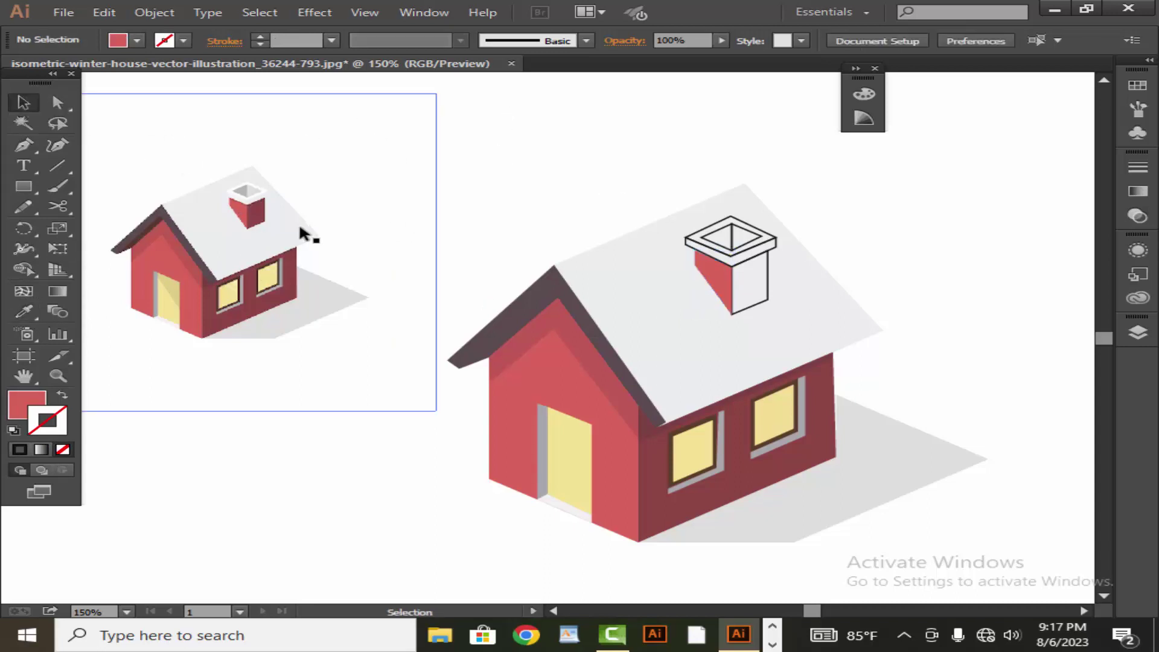
# Step: Fill the chimney's right face with the dark red sampled from the reference image's chimney
pyautogui.click(762, 300)
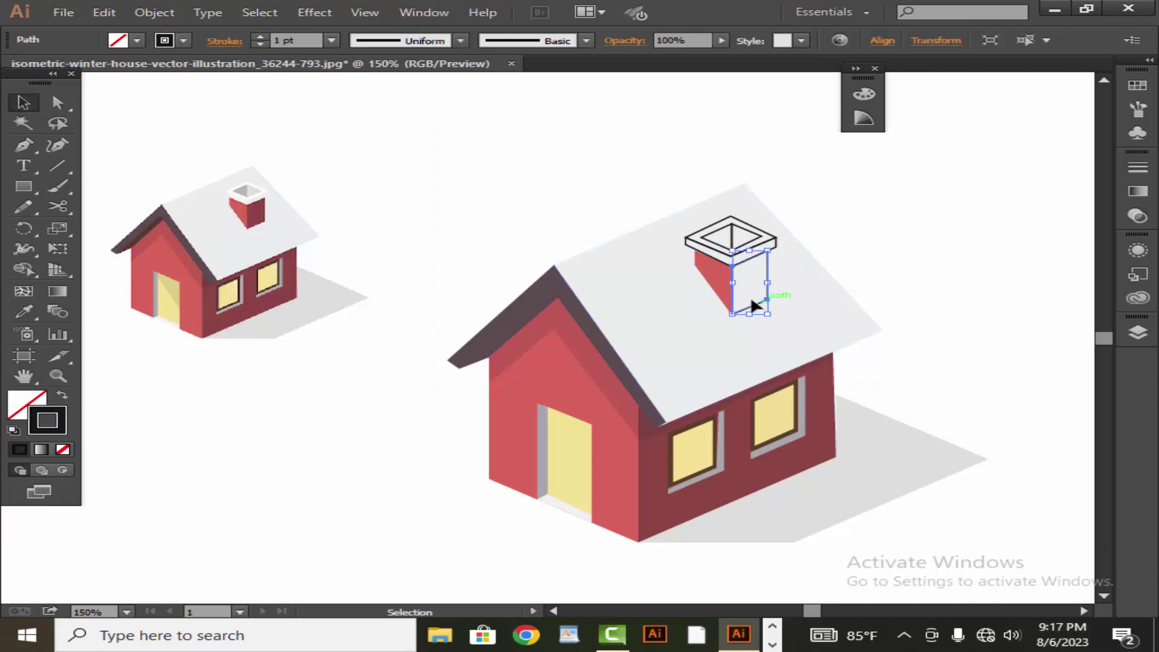
pyautogui.click(35, 305)
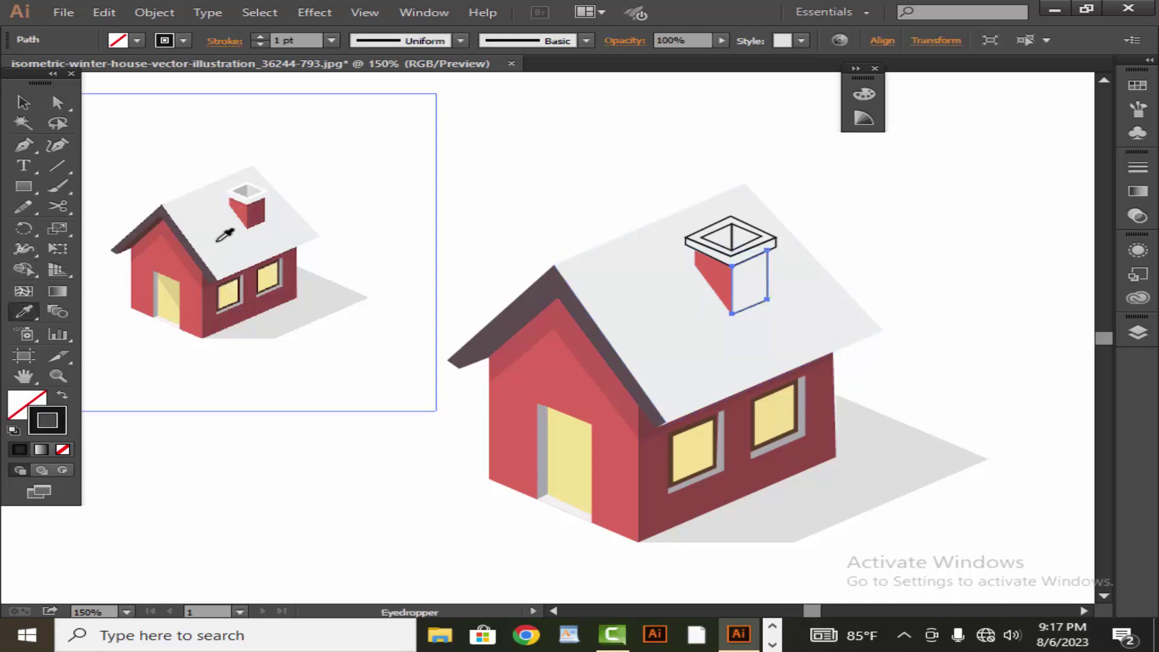
pyautogui.click(254, 223)
pyautogui.click(23, 102)
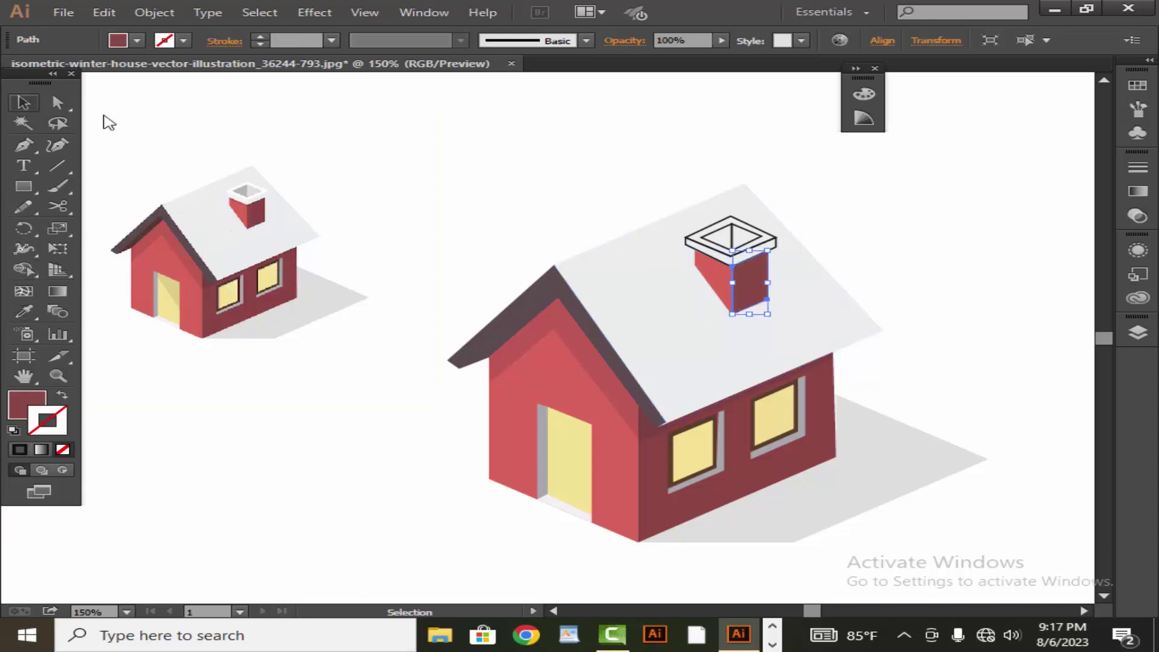
pyautogui.click(667, 234)
# Step: Fill the V-shaped side band of the chimney cap with the very pale lavender sampled from the reference image's chimney cap
pyautogui.click(700, 241)
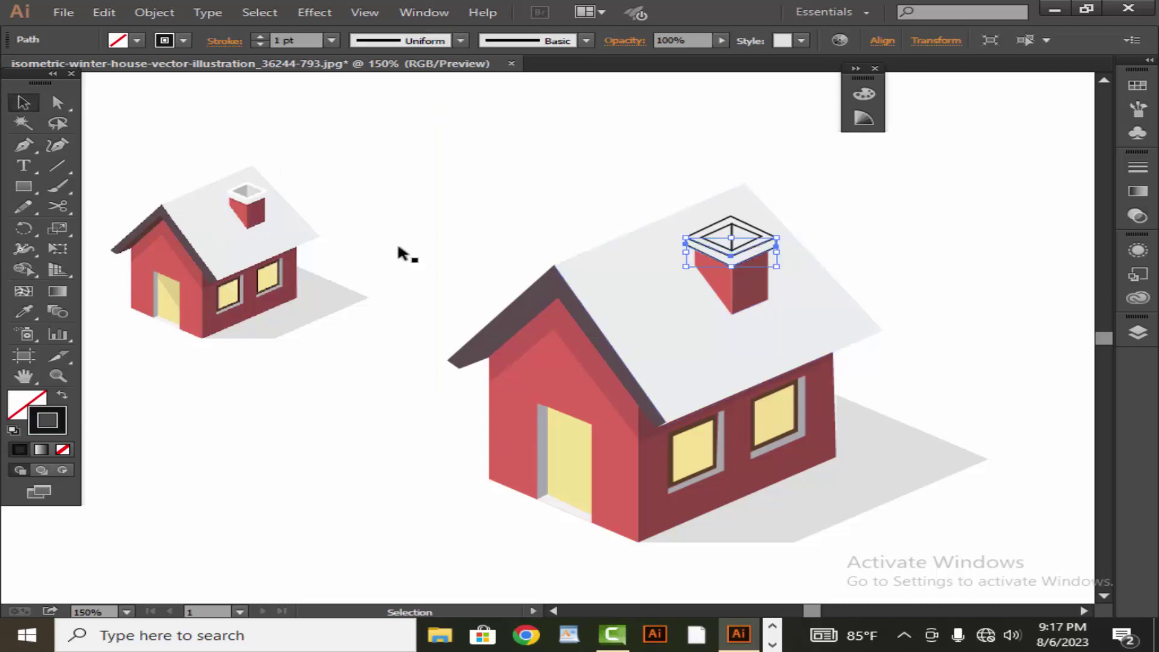
pyautogui.click(24, 312)
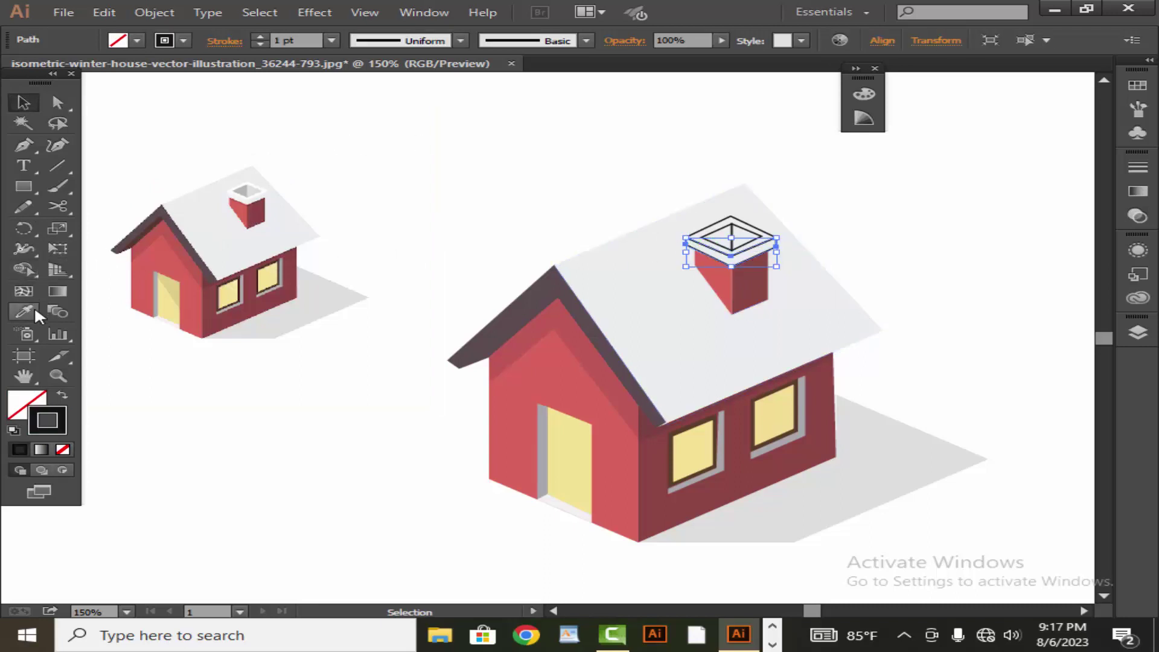
pyautogui.click(255, 198)
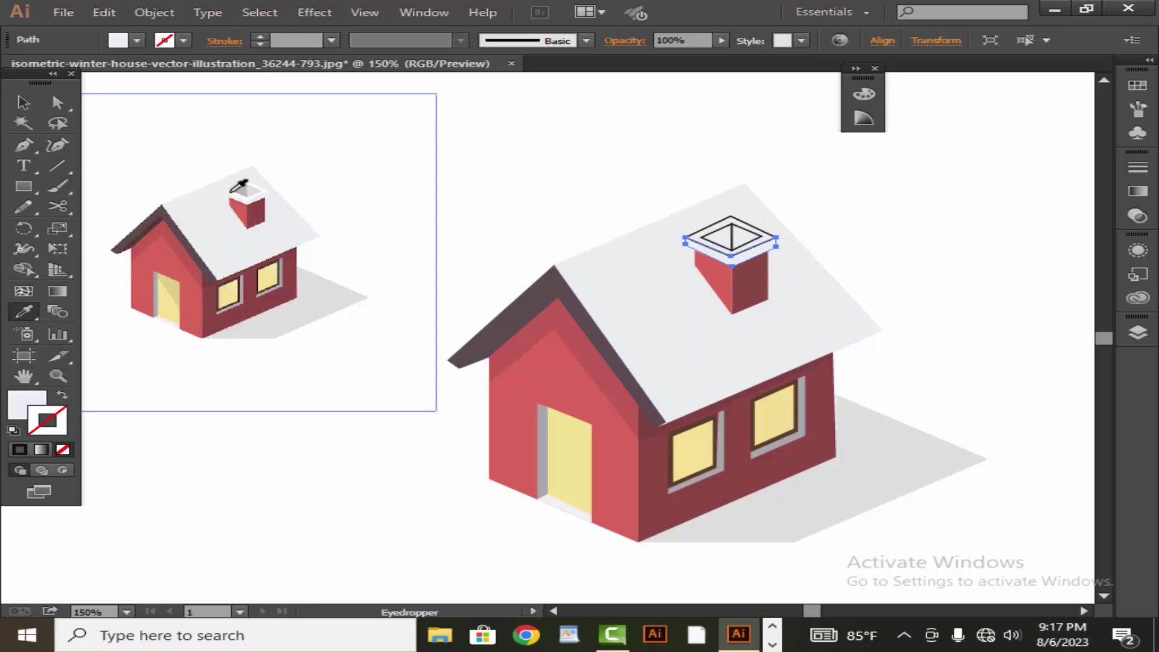
pyautogui.click(23, 103)
pyautogui.click(506, 163)
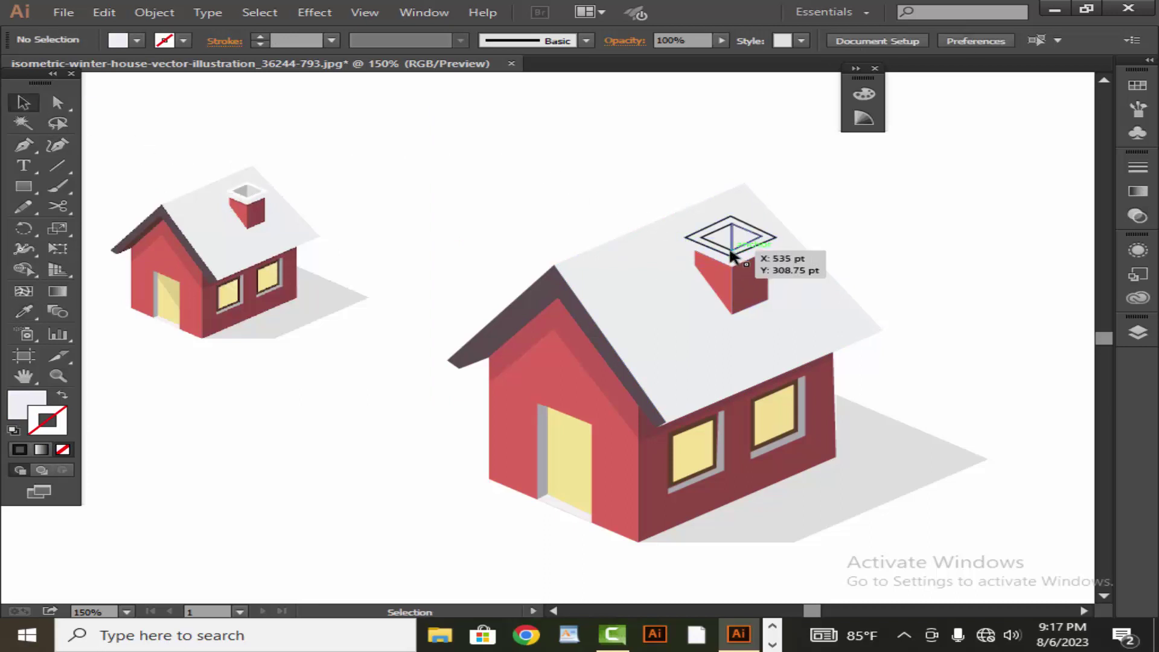
# Step: Fill the right triangle inside the chimney opening with the light grey sampled from the reference image's chimney
pyautogui.click(733, 244)
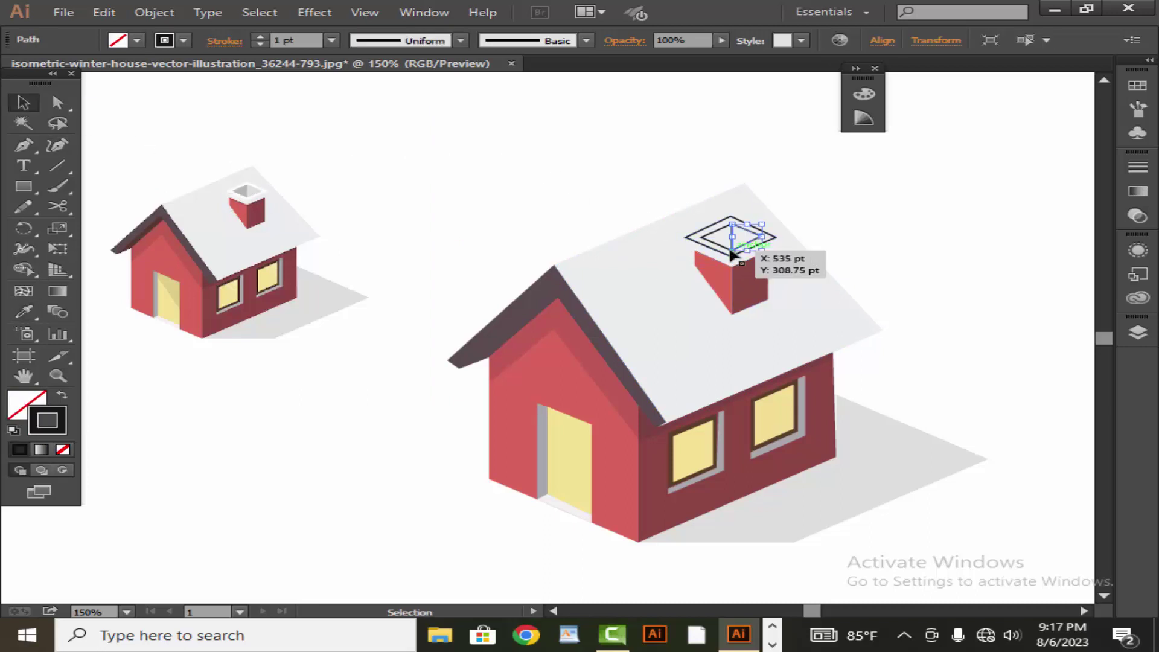
pyautogui.click(35, 301)
pyautogui.click(260, 184)
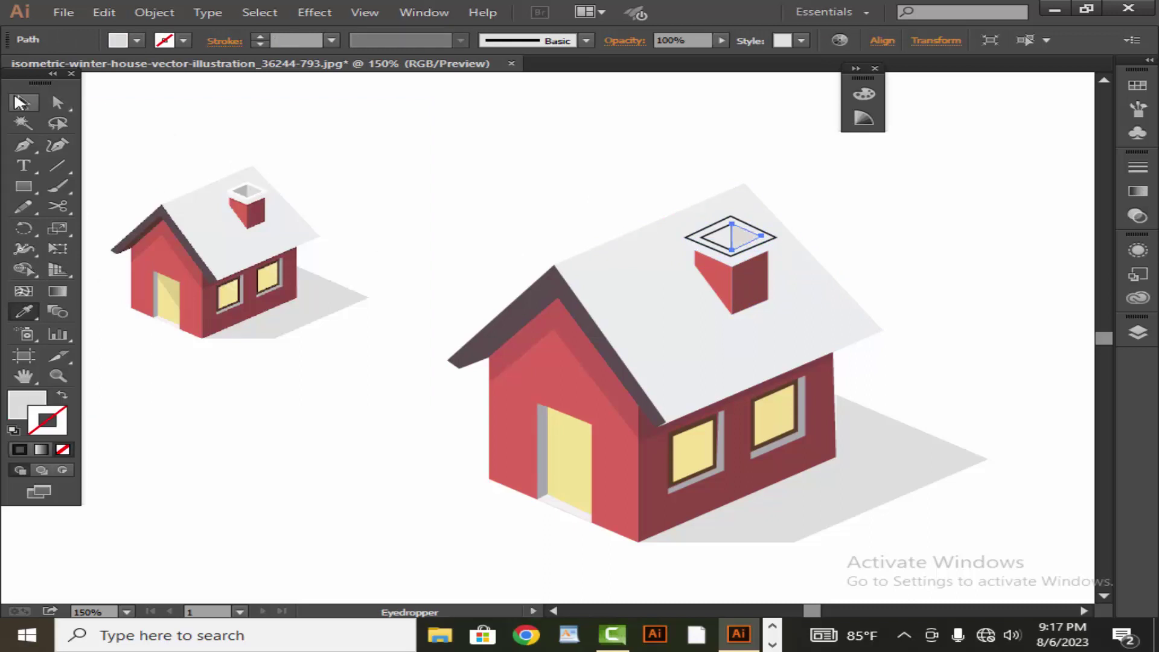
pyautogui.click(23, 103)
pyautogui.click(533, 119)
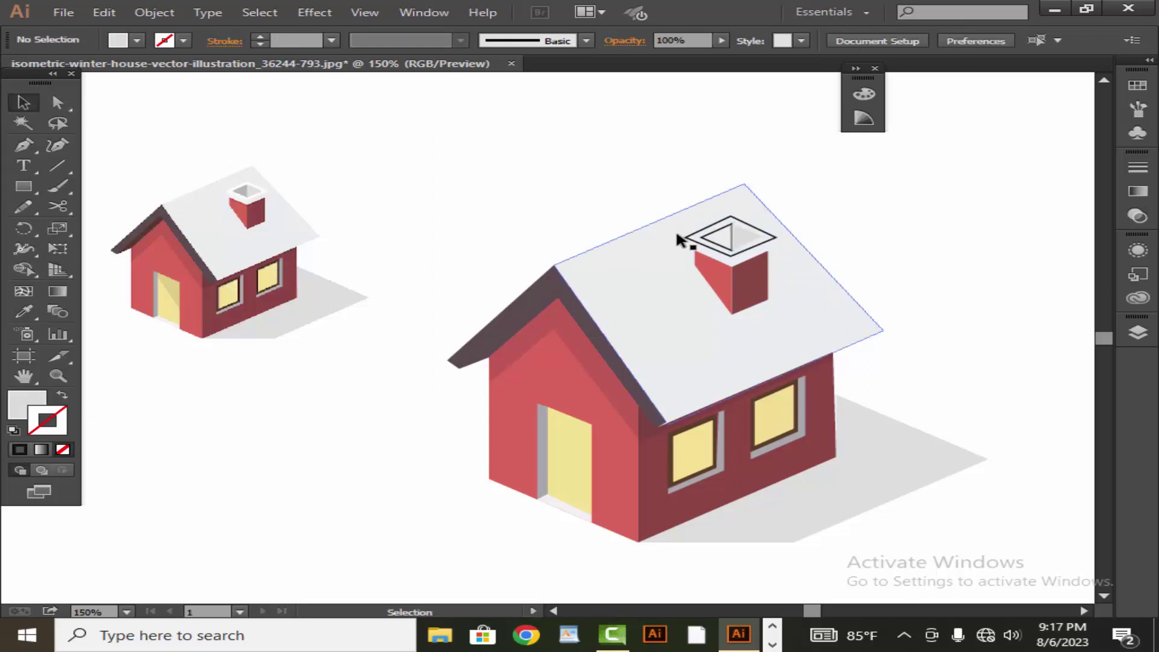
# Step: Fill the left triangle inside the chimney opening with the darker grey sampled from the reference image's chimney
pyautogui.click(722, 246)
pyautogui.click(30, 308)
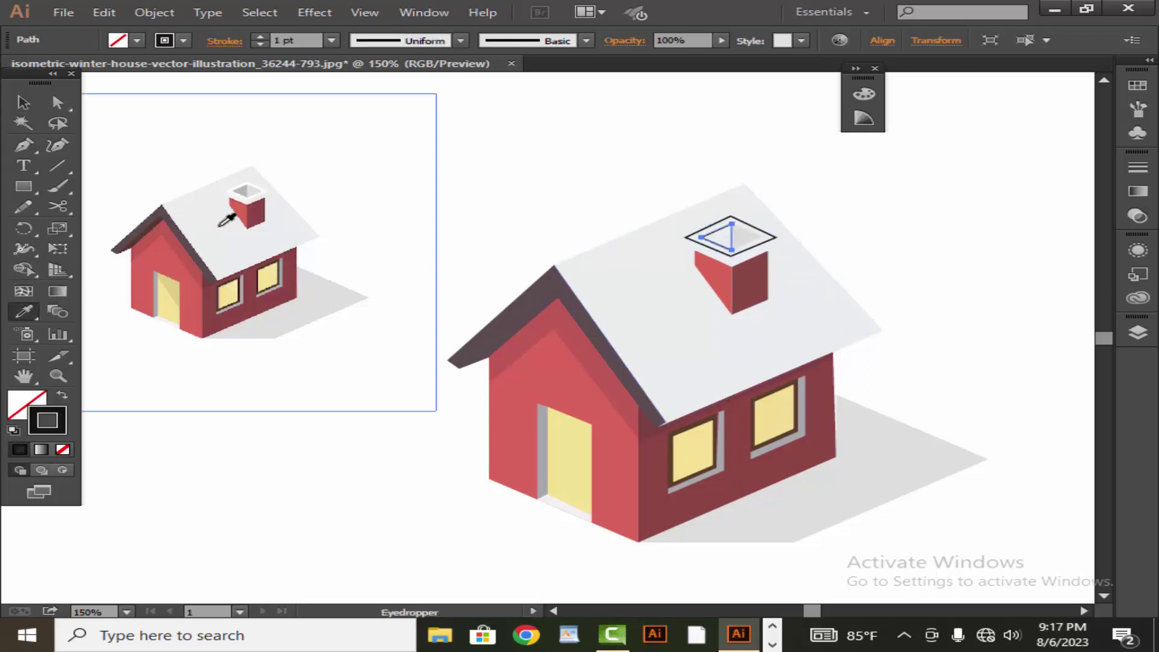
pyautogui.click(240, 192)
pyautogui.click(28, 103)
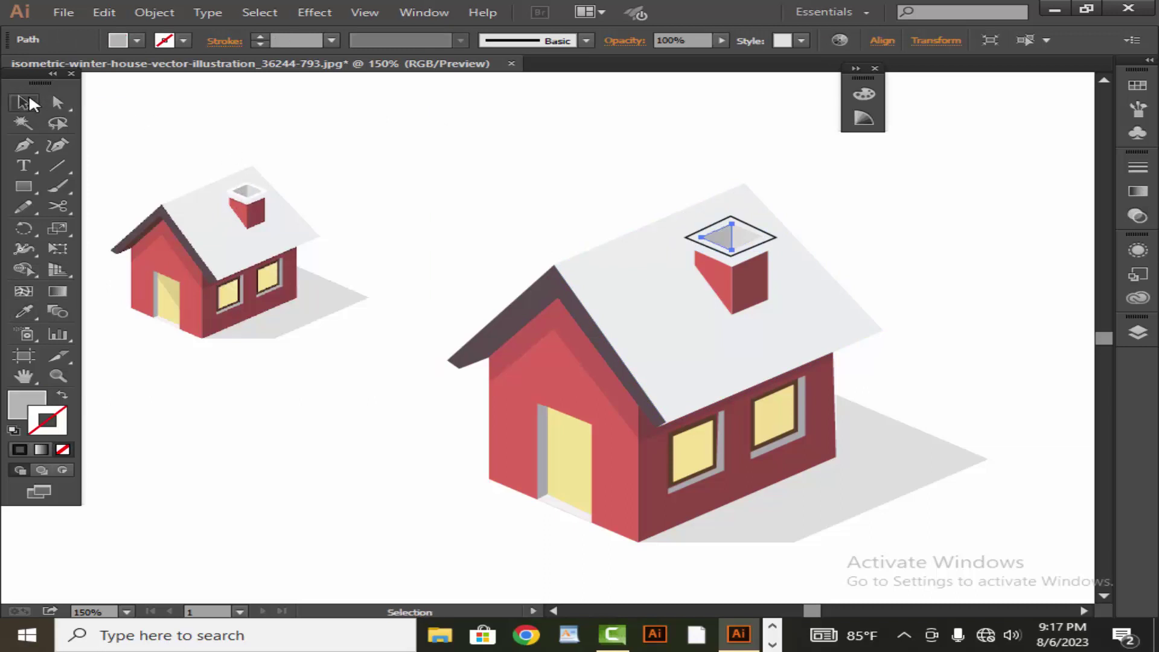
pyautogui.click(535, 111)
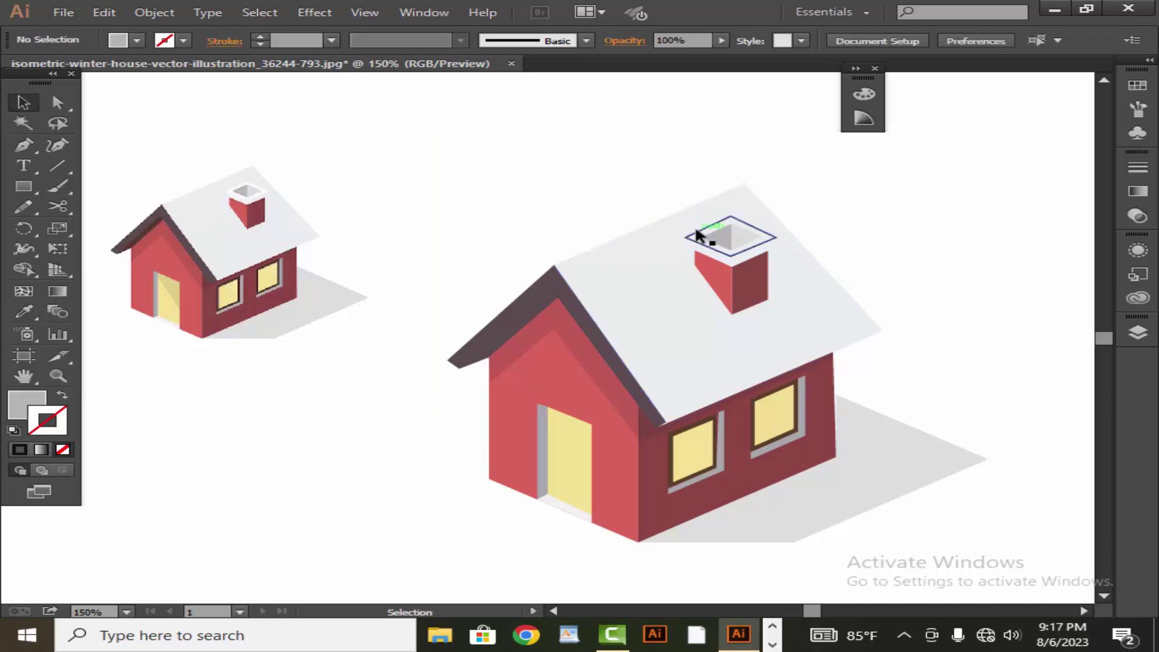
# Step: Fill the diamond-shaped top of the chimney cap with the white sampled from the reference image's chimney rim
pyautogui.click(694, 234)
pyautogui.click(25, 312)
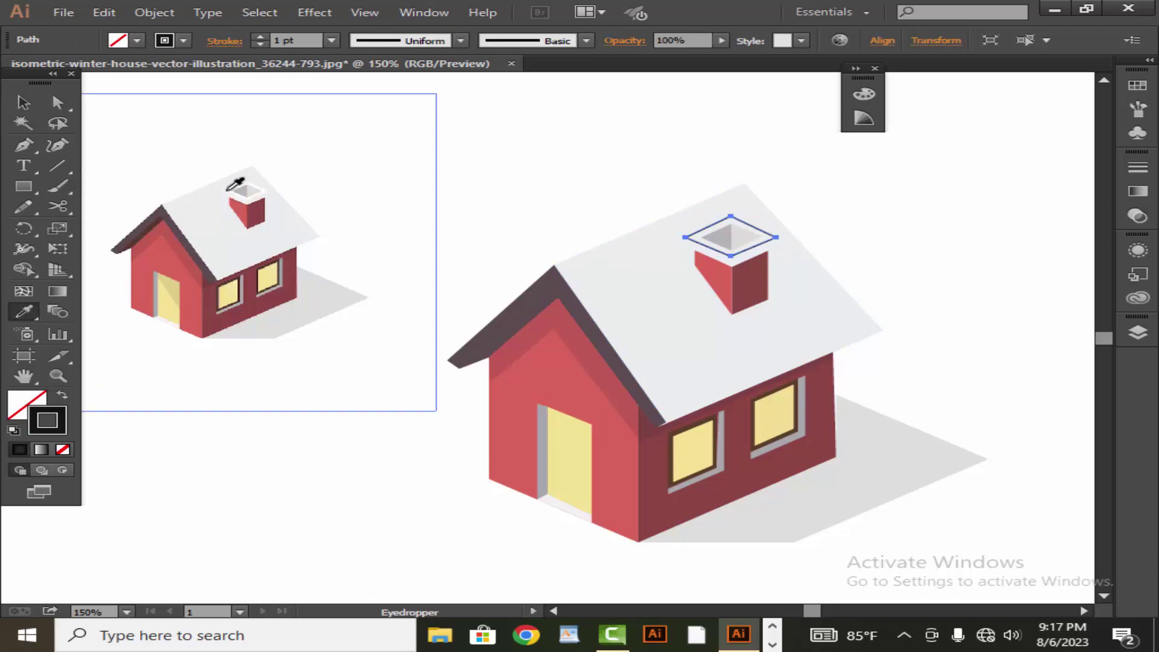
pyautogui.click(231, 189)
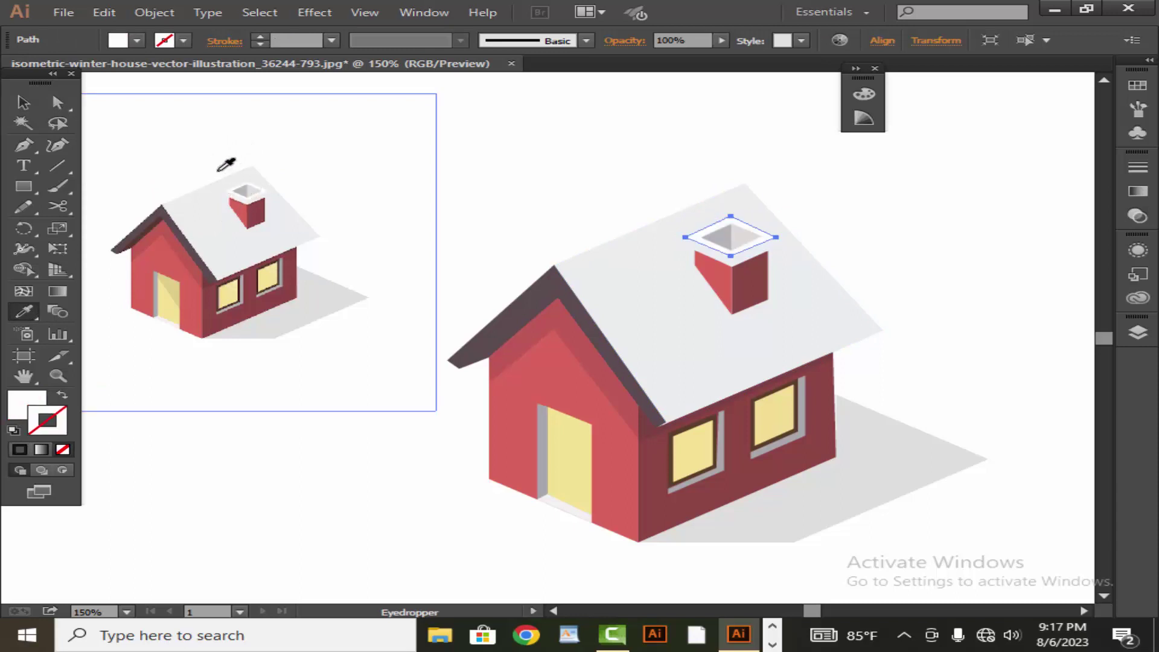
# Step: Deselect the chimney cap and compare the whole coloured house with the reference image at 100% zoom
pyautogui.click(24, 103)
pyautogui.click(527, 126)
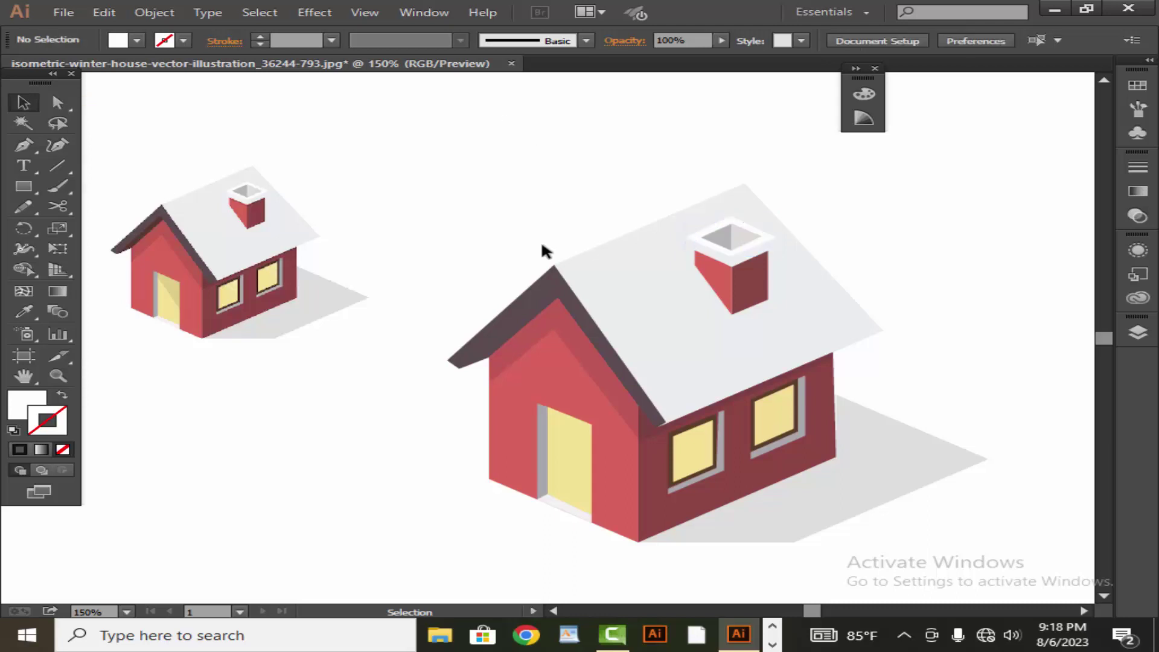
pyautogui.scroll(-1, 541, 244)
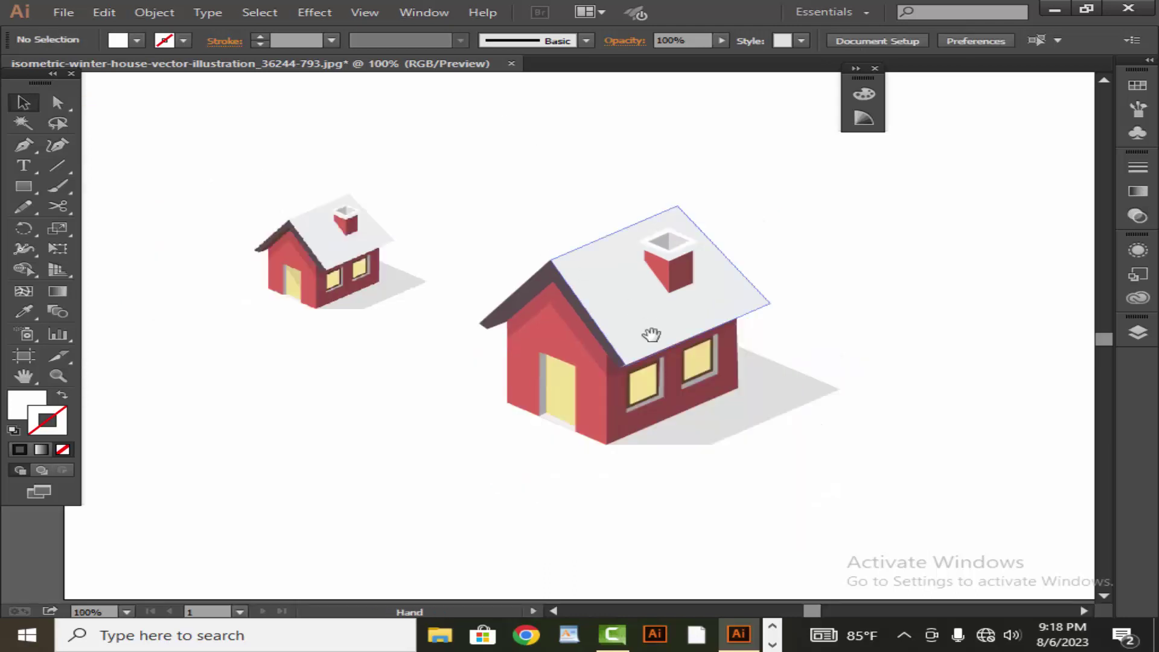
pyautogui.moveTo(652, 331); pyautogui.dragTo(610, 374)
pyautogui.click(388, 300)
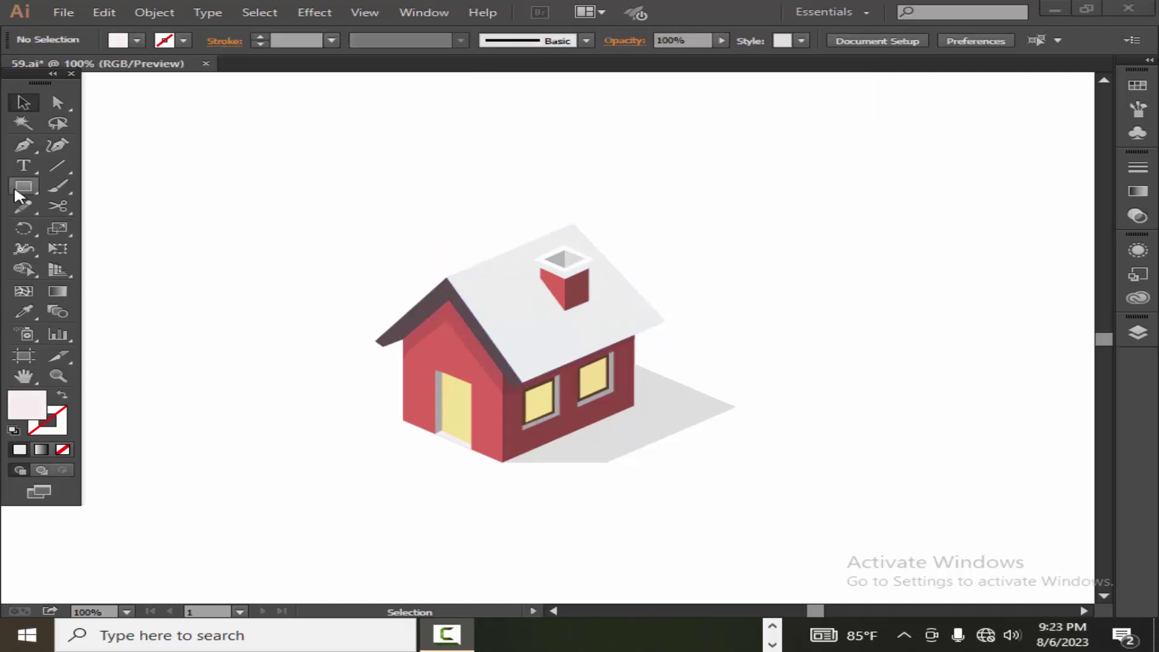
# Step: Draw a very pale pink rectangle without a stroke around the whole house and its shadow, and send it to the back
pyautogui.click(21, 189)
pyautogui.moveTo(336, 172); pyautogui.dragTo(855, 496)
pyautogui.moveTo(870, 526); pyautogui.dragTo(871, 526)
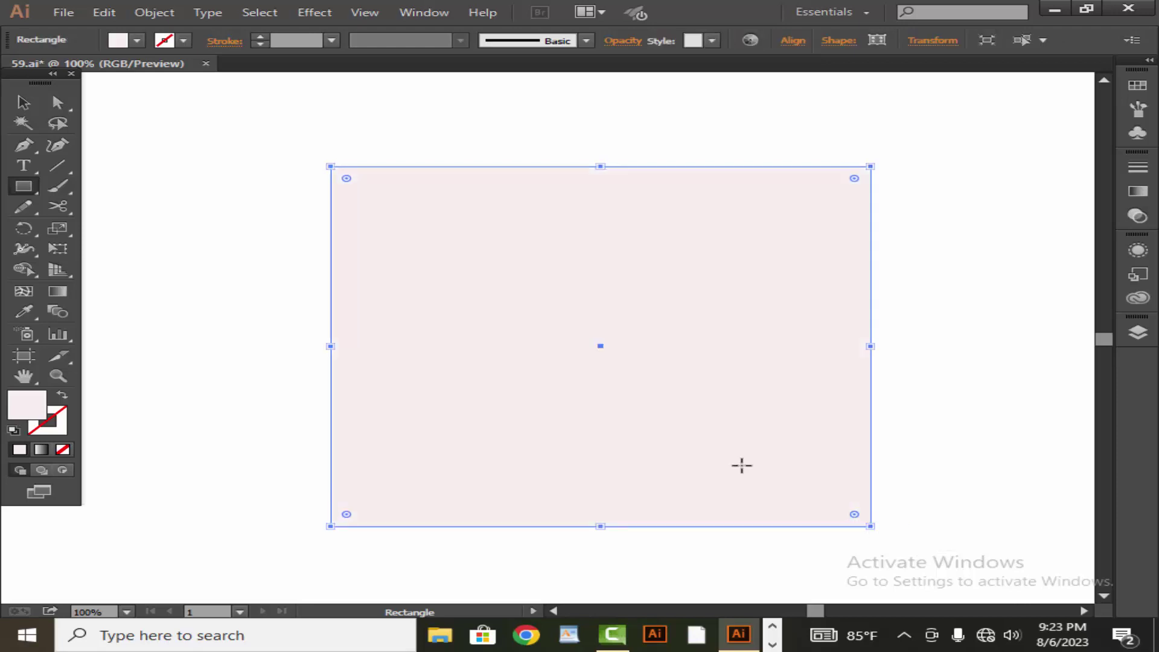
pyautogui.rightClick(402, 420)
pyautogui.moveTo(514, 393)
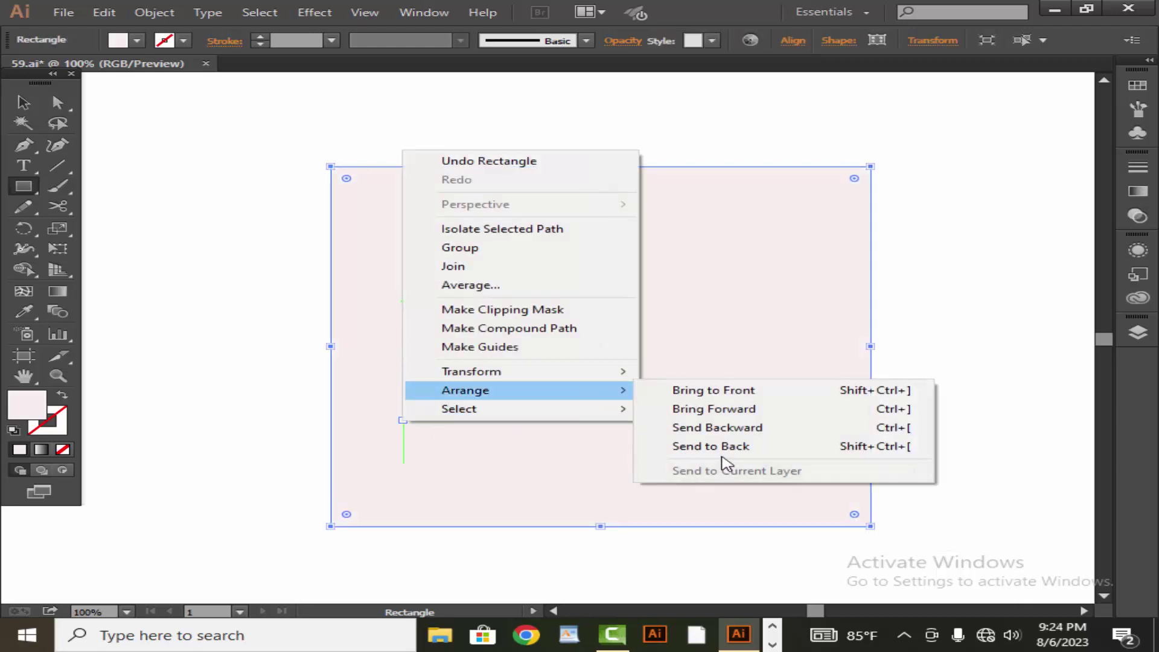
pyautogui.click(648, 450)
# Step: Move the pale pink background rectangle slightly left and down to centre it behind the house and shadow, and deselect it
pyautogui.click(41, 103)
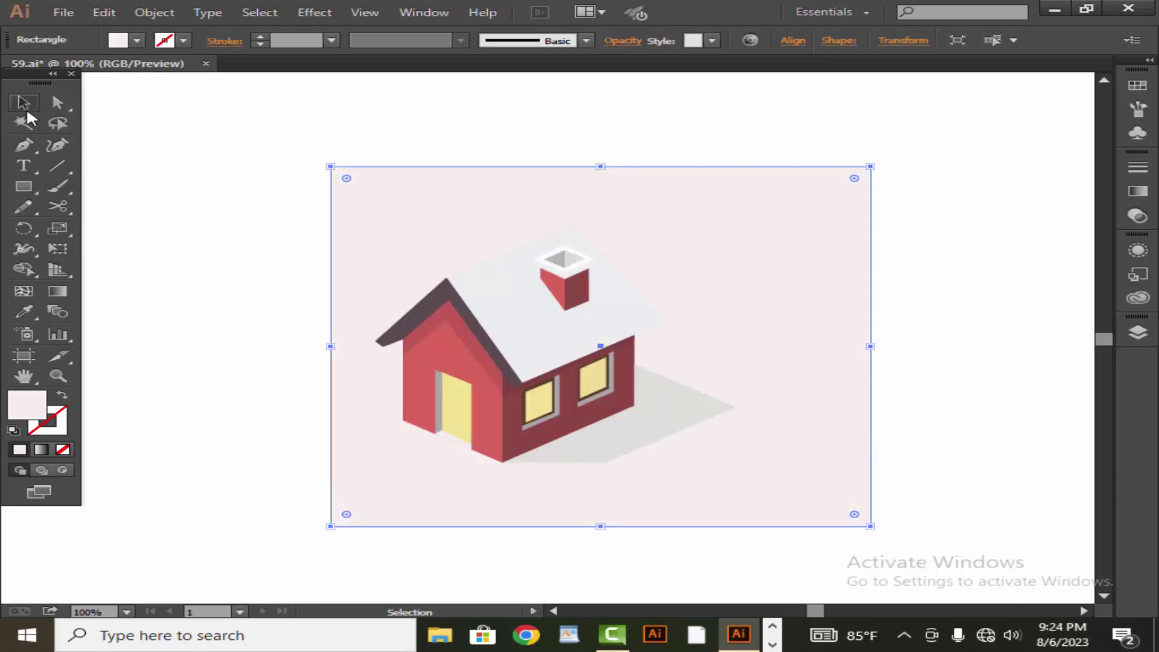
pyautogui.click(165, 202)
pyautogui.moveTo(741, 280); pyautogui.dragTo(700, 283)
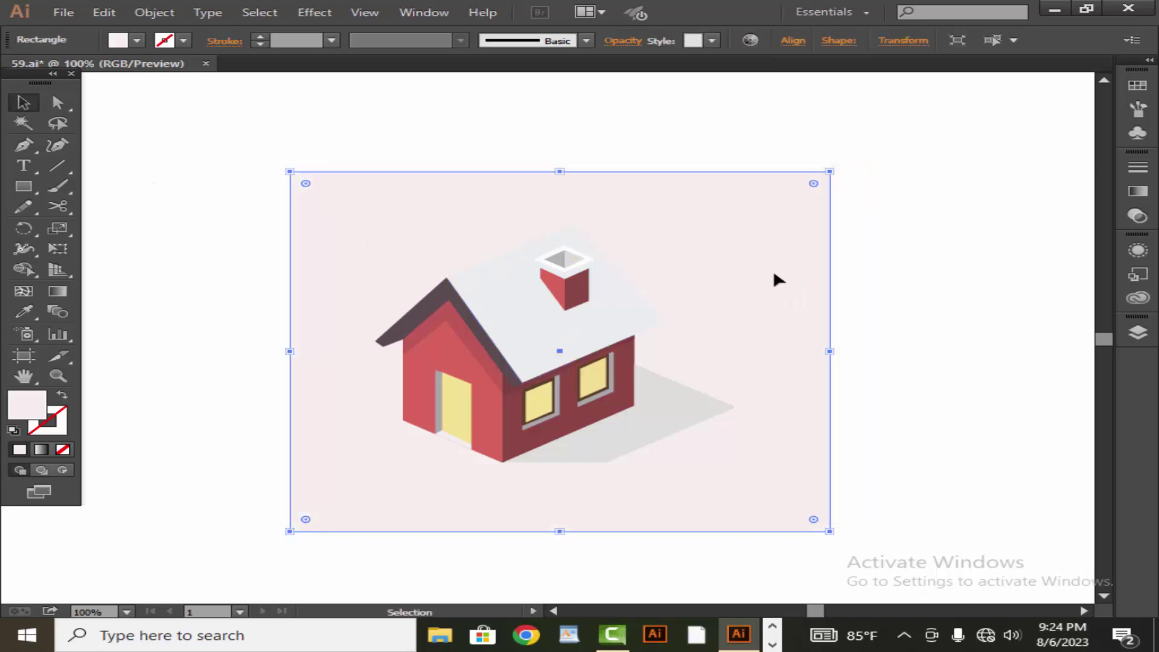
pyautogui.click(1014, 302)
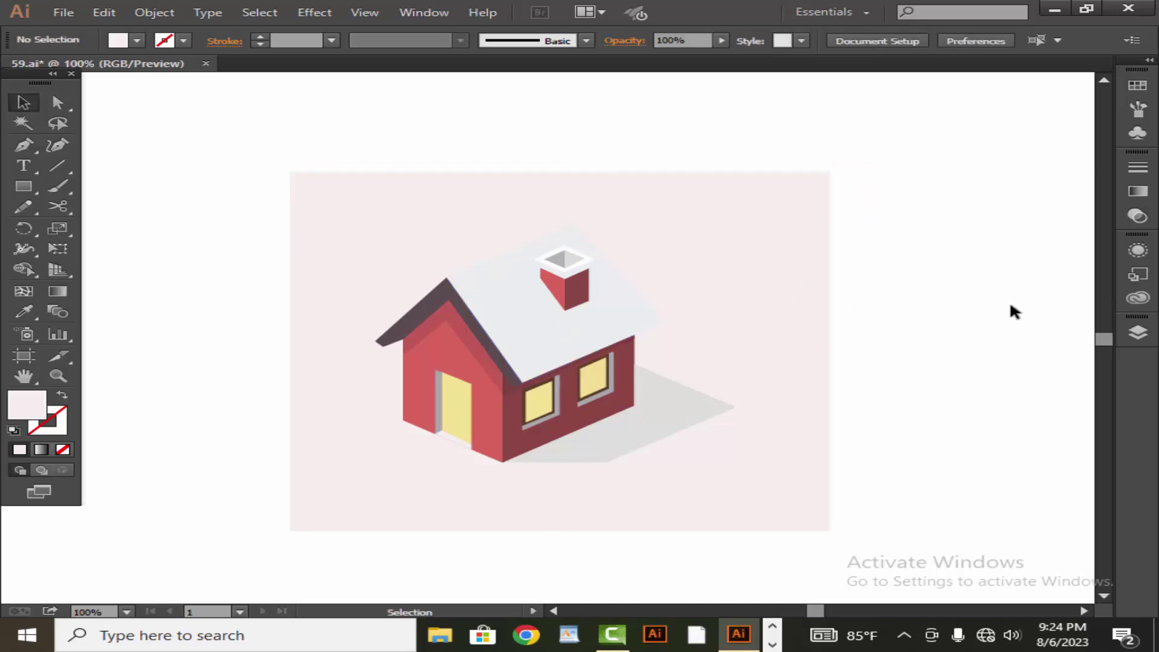